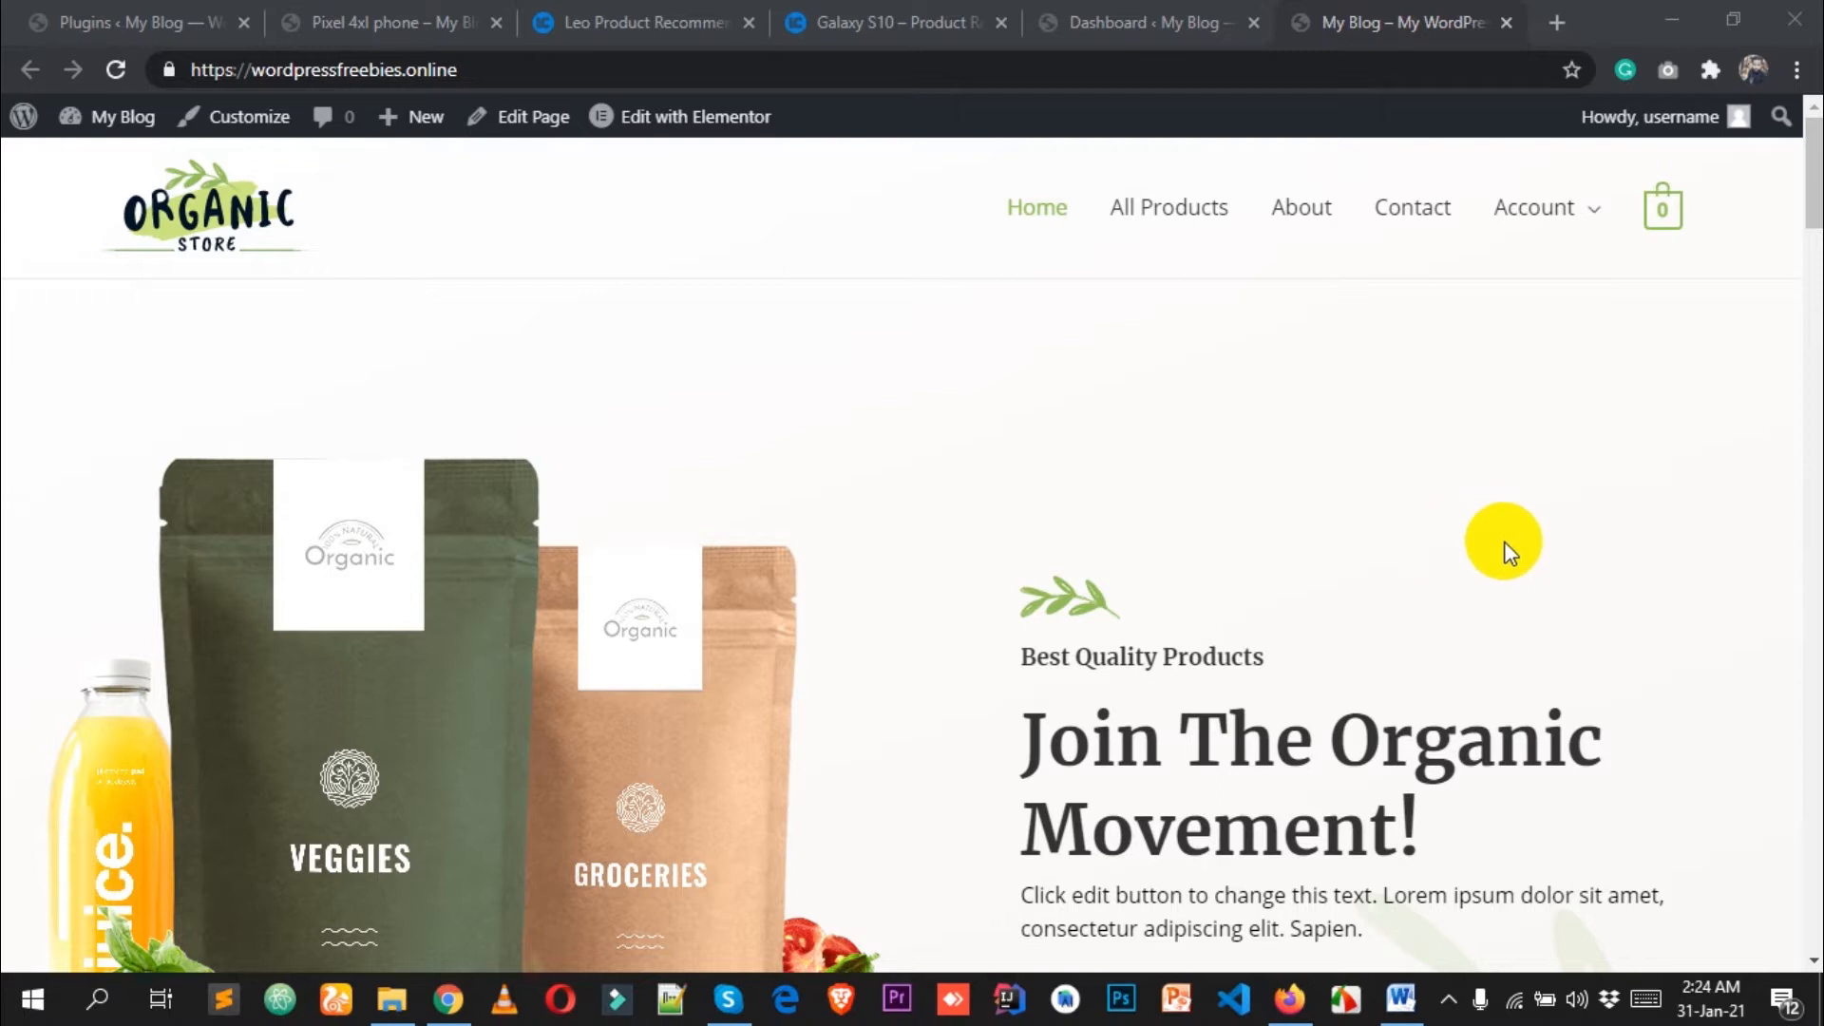
Open the site's page for adding plugins and search the plugin directory for "ti wishlist".
left_click(1182, 13)
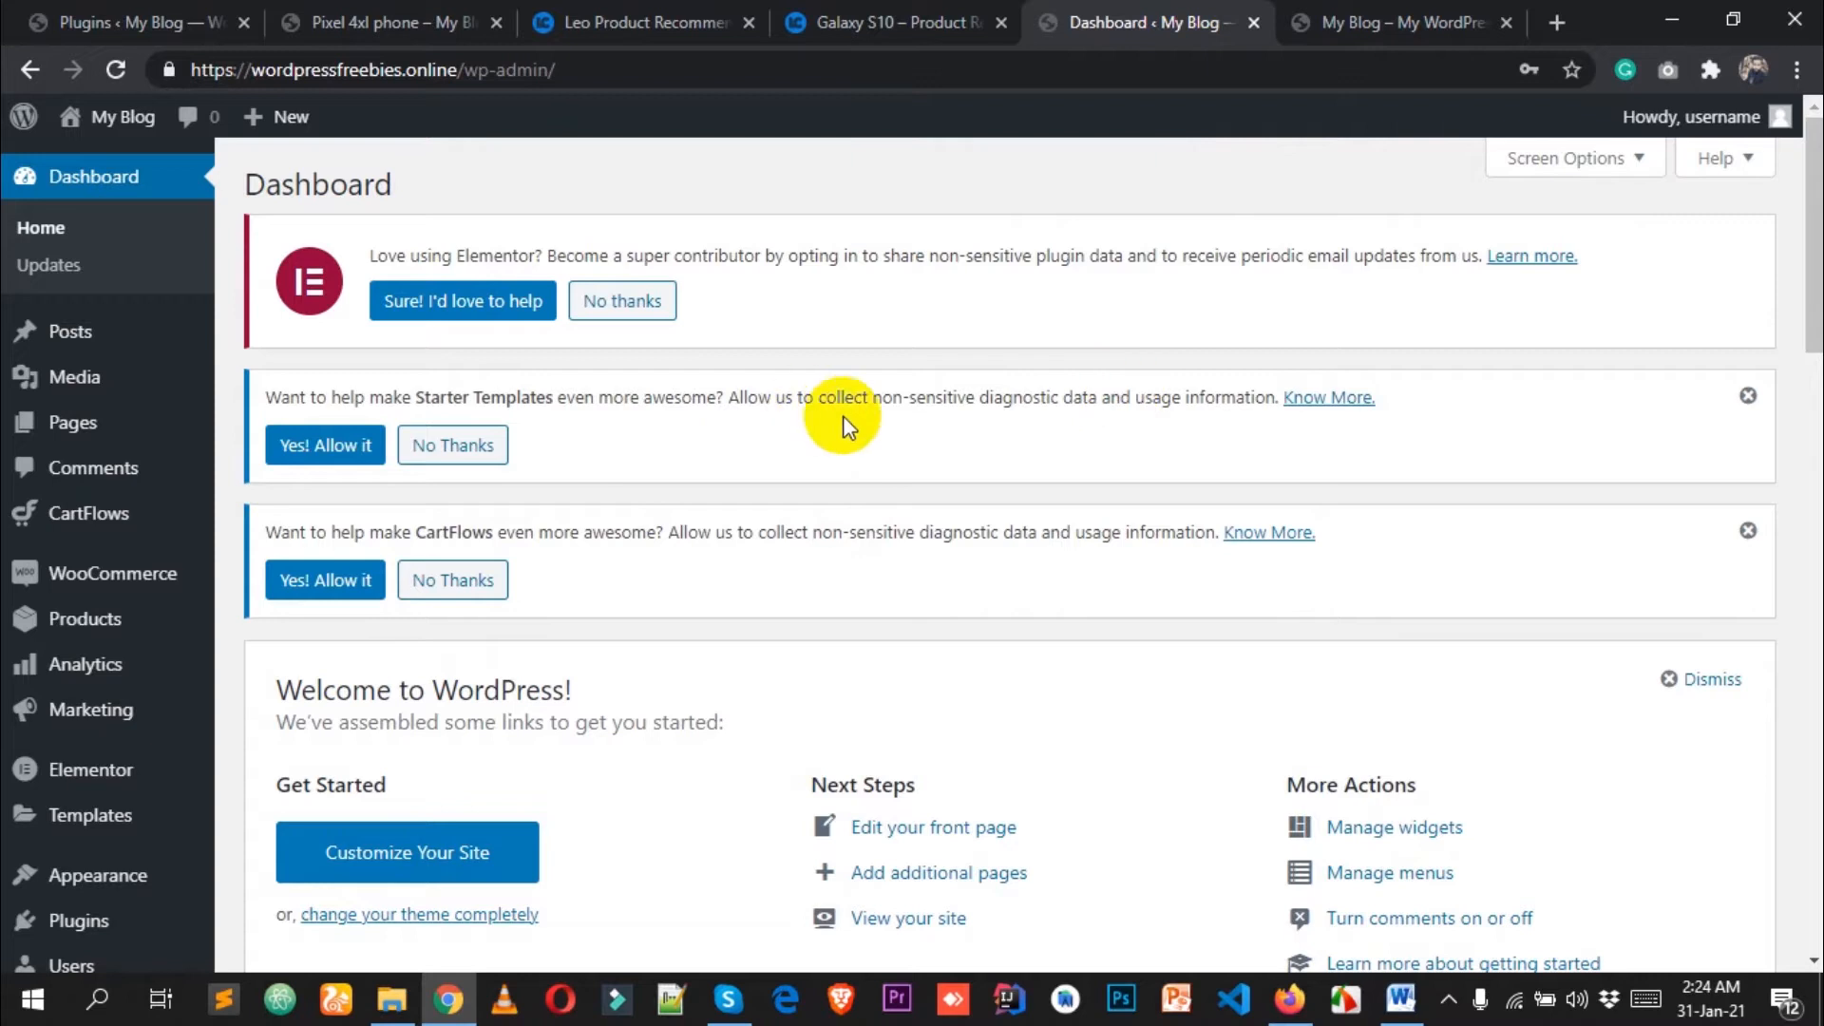
scroll(857, 423, "down", 3)
left_click(81, 753)
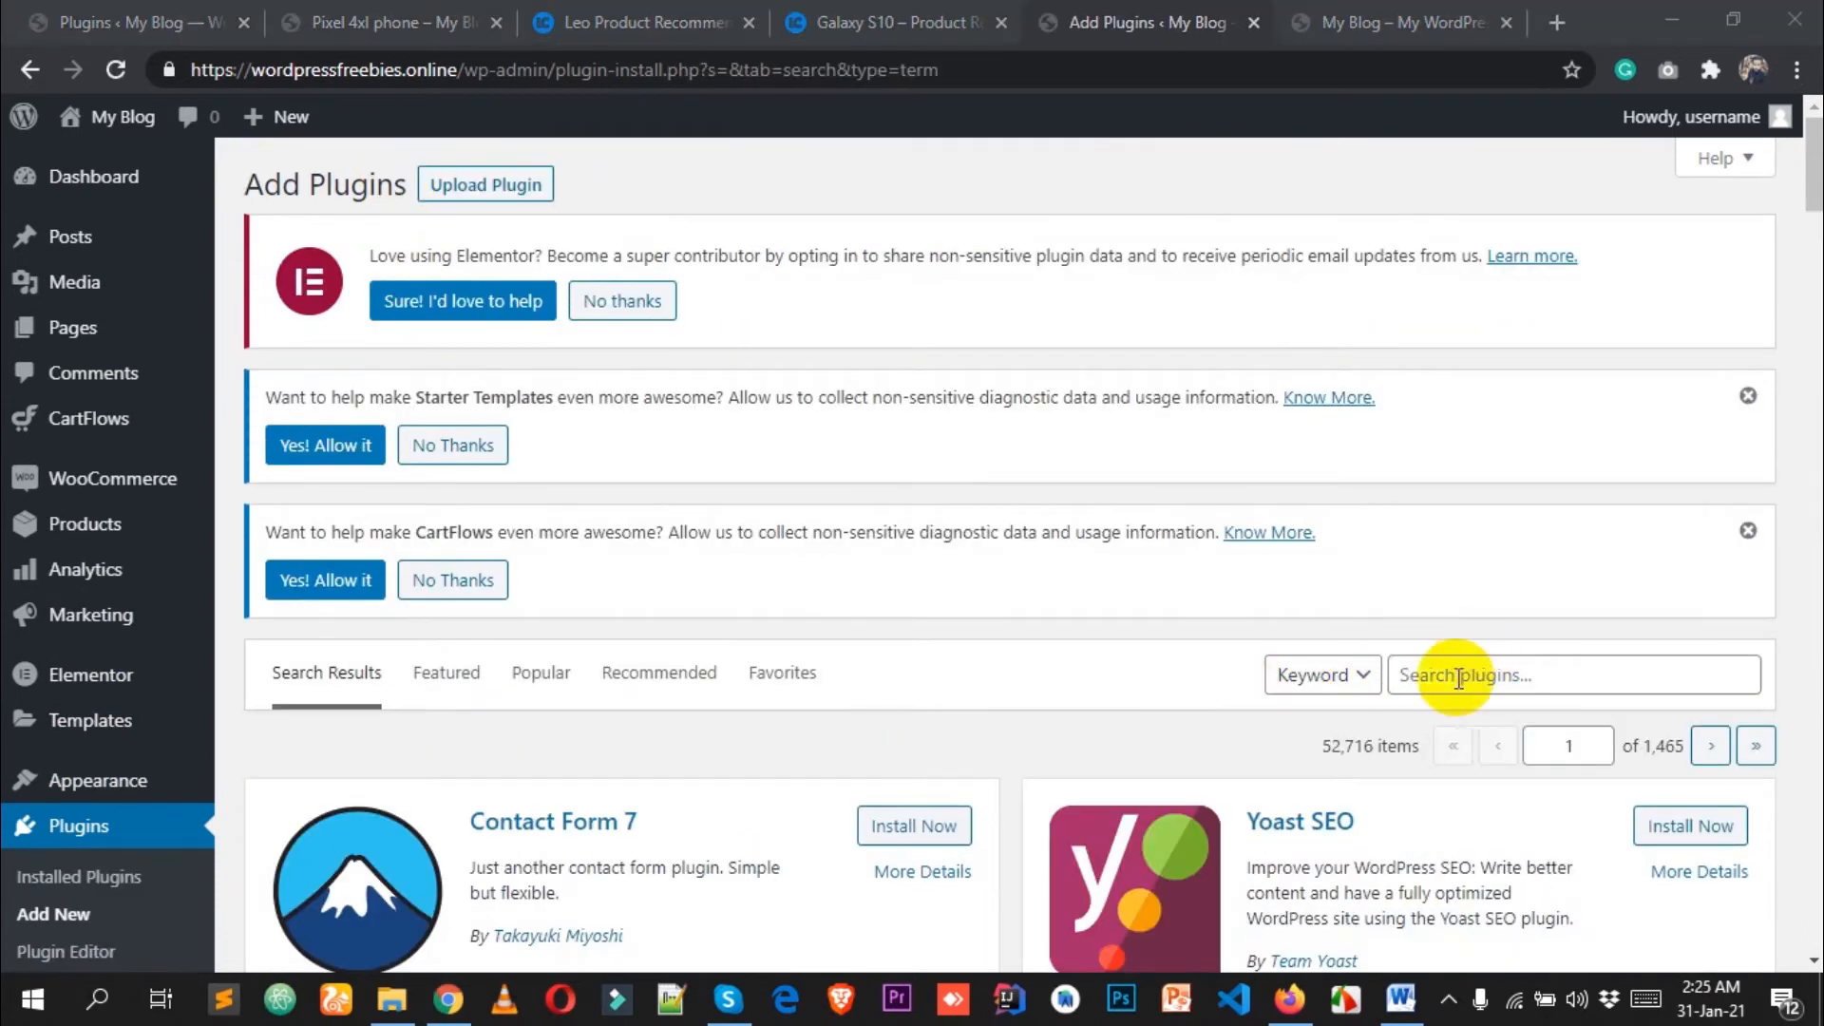
left_click(1437, 665)
type("ti wishlist")
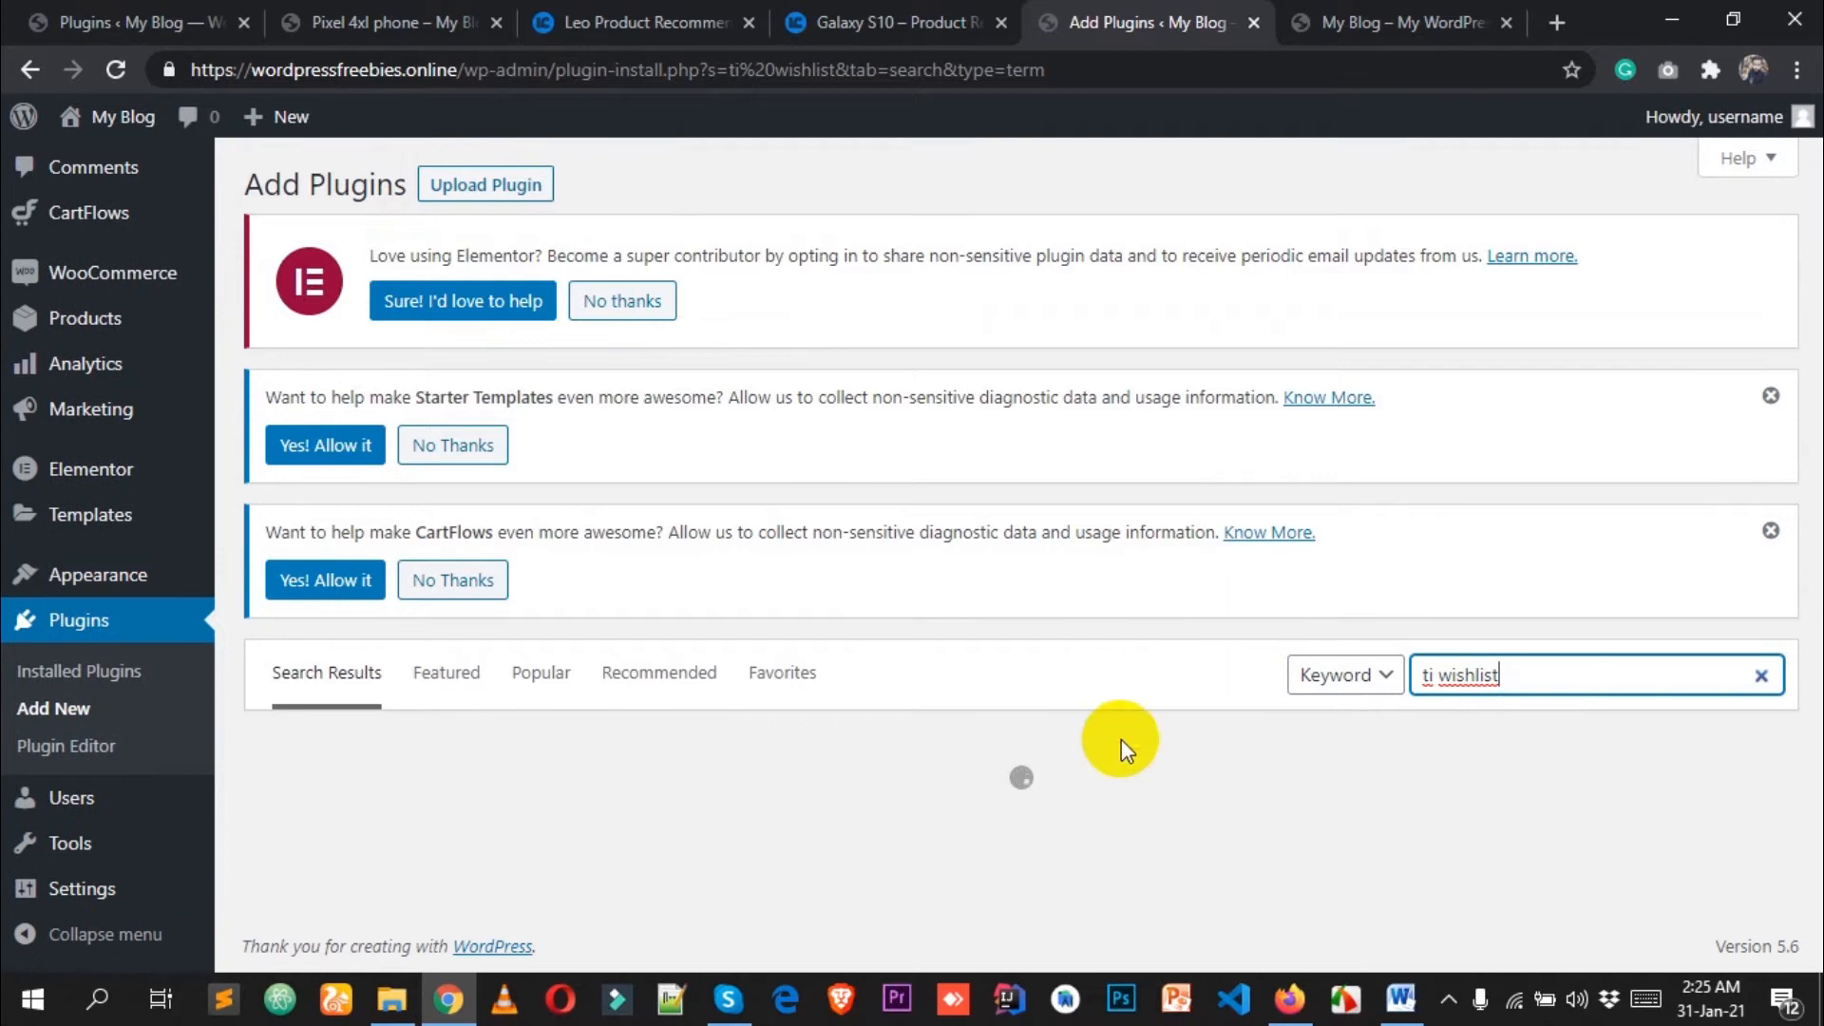
Install and activate the TI WooCommerce Wishlist plugin from the search results.
scroll(997, 751, "down", 4)
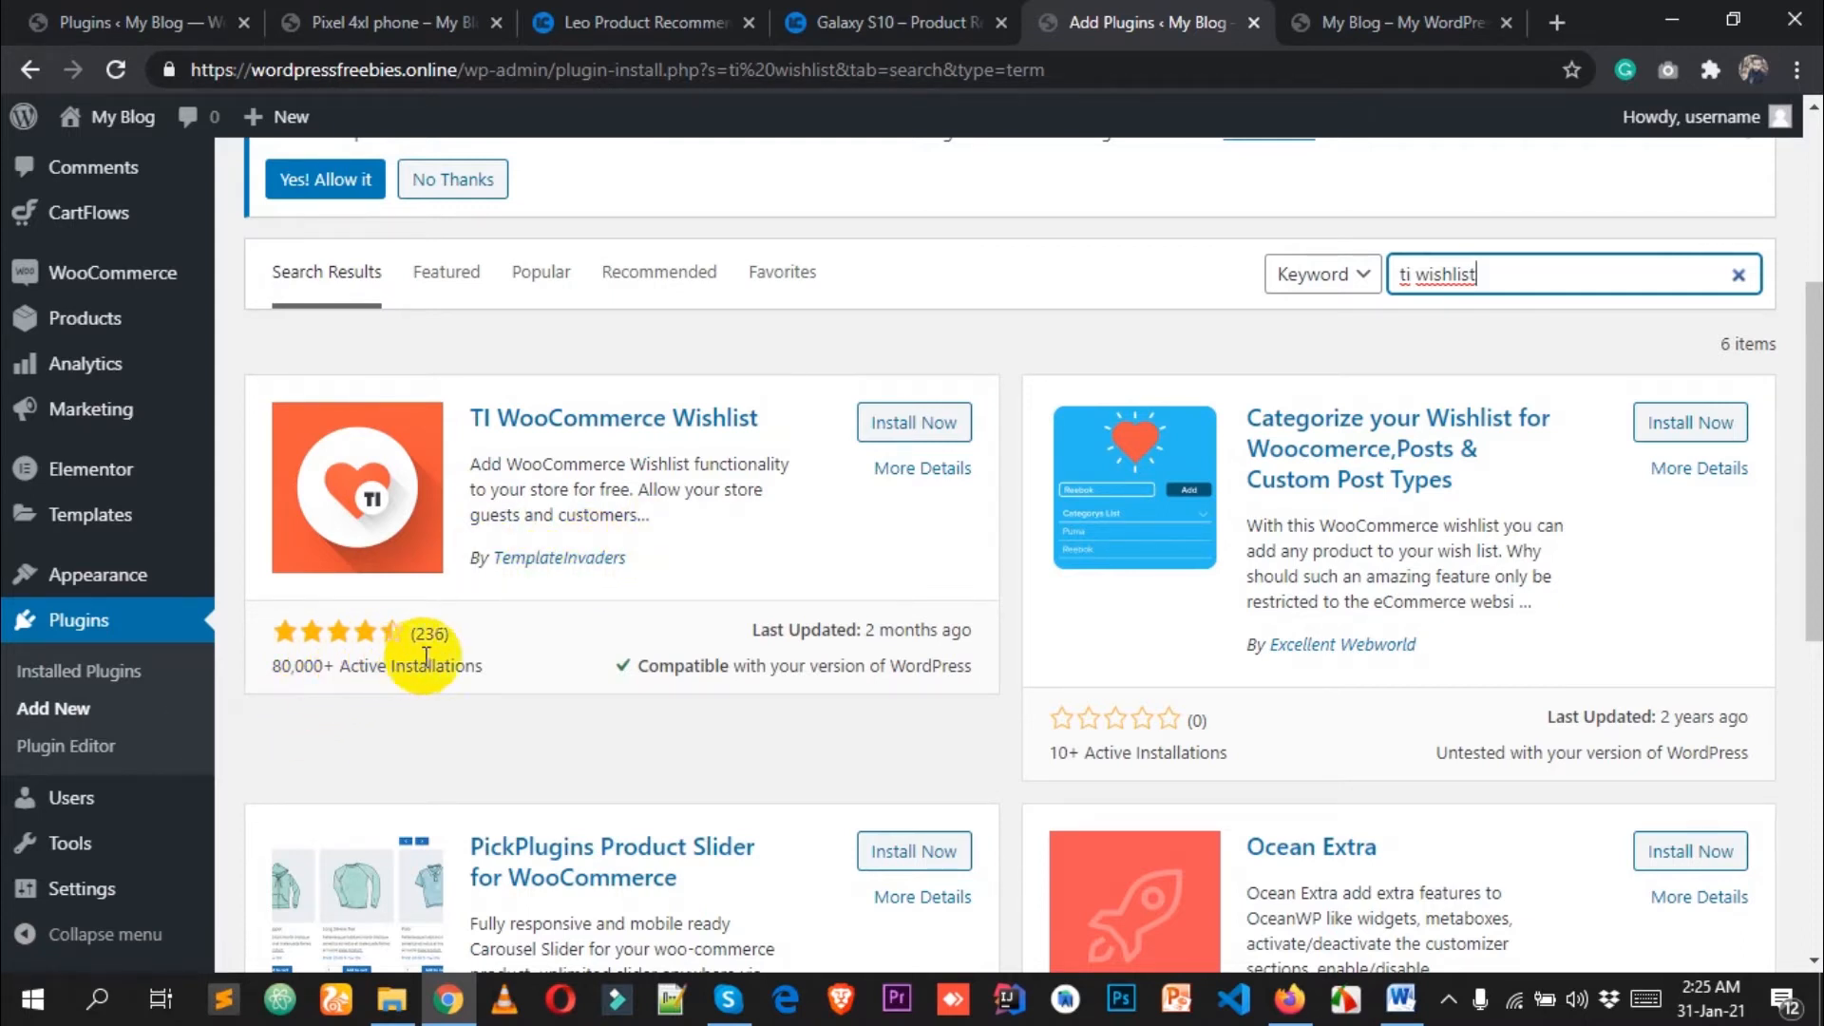
scroll(475, 656, "up", 3)
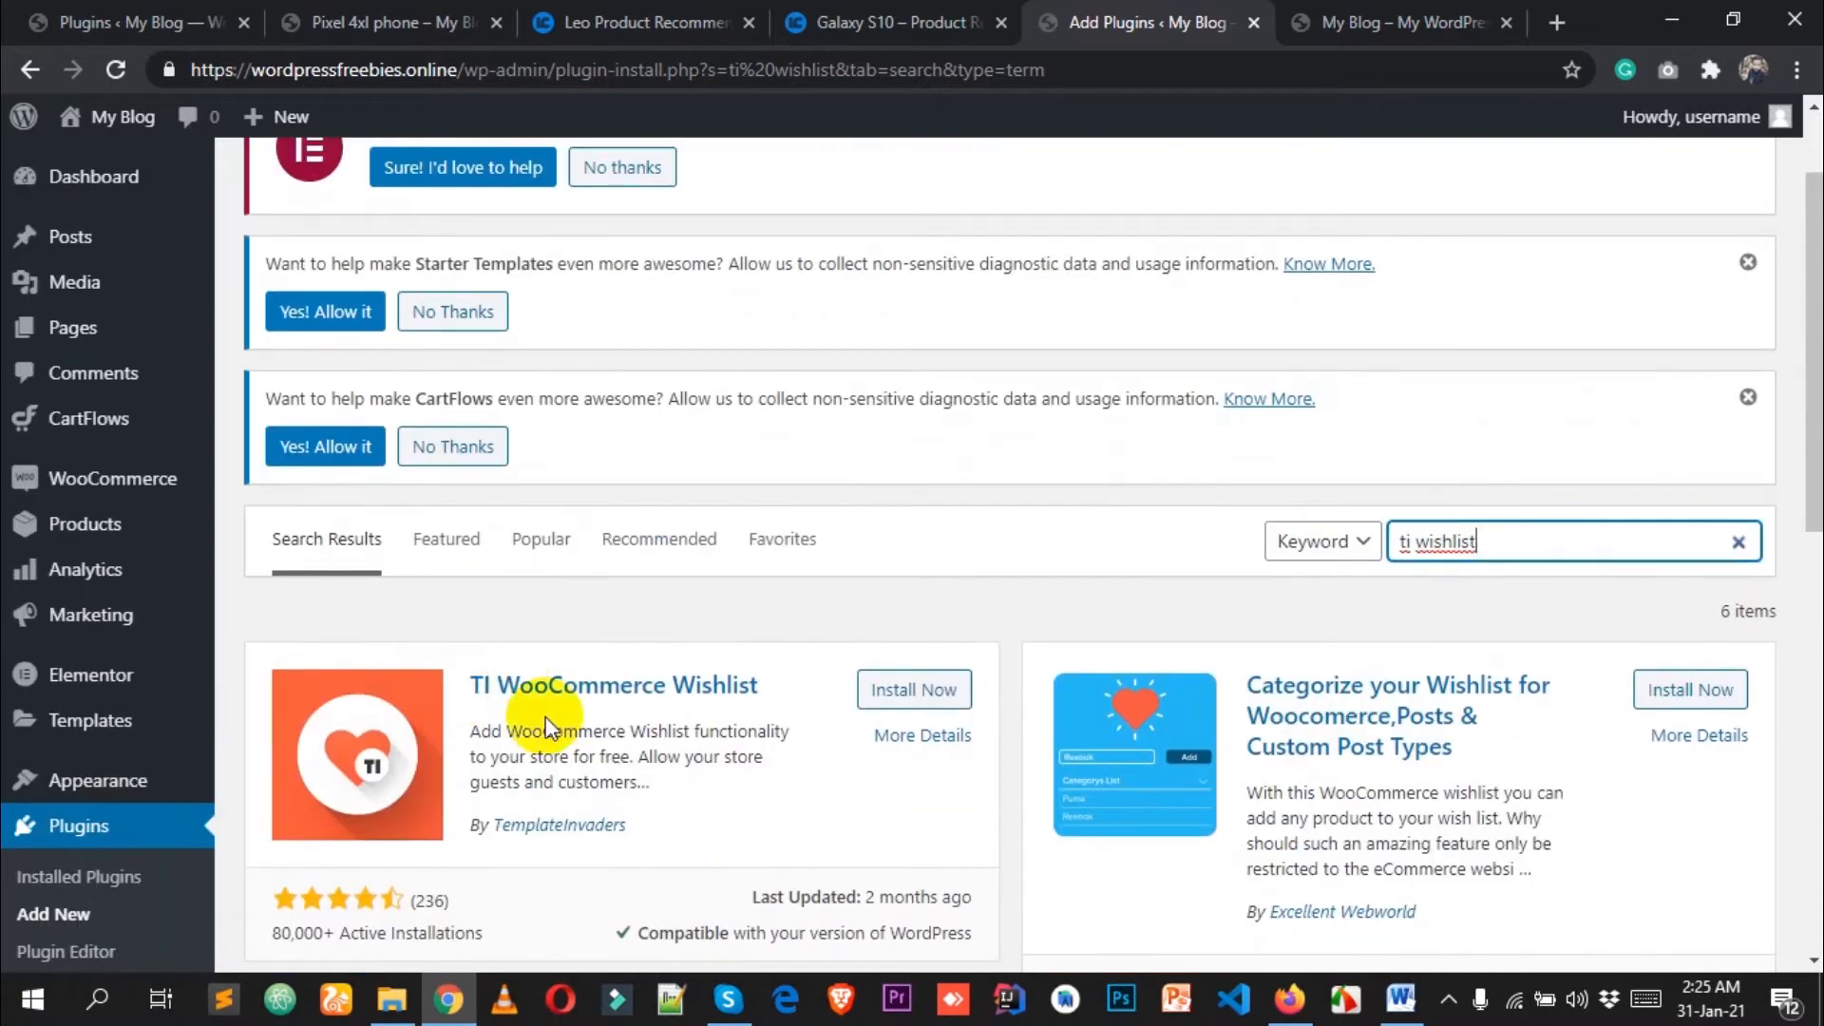
scroll(458, 703, "down", 2)
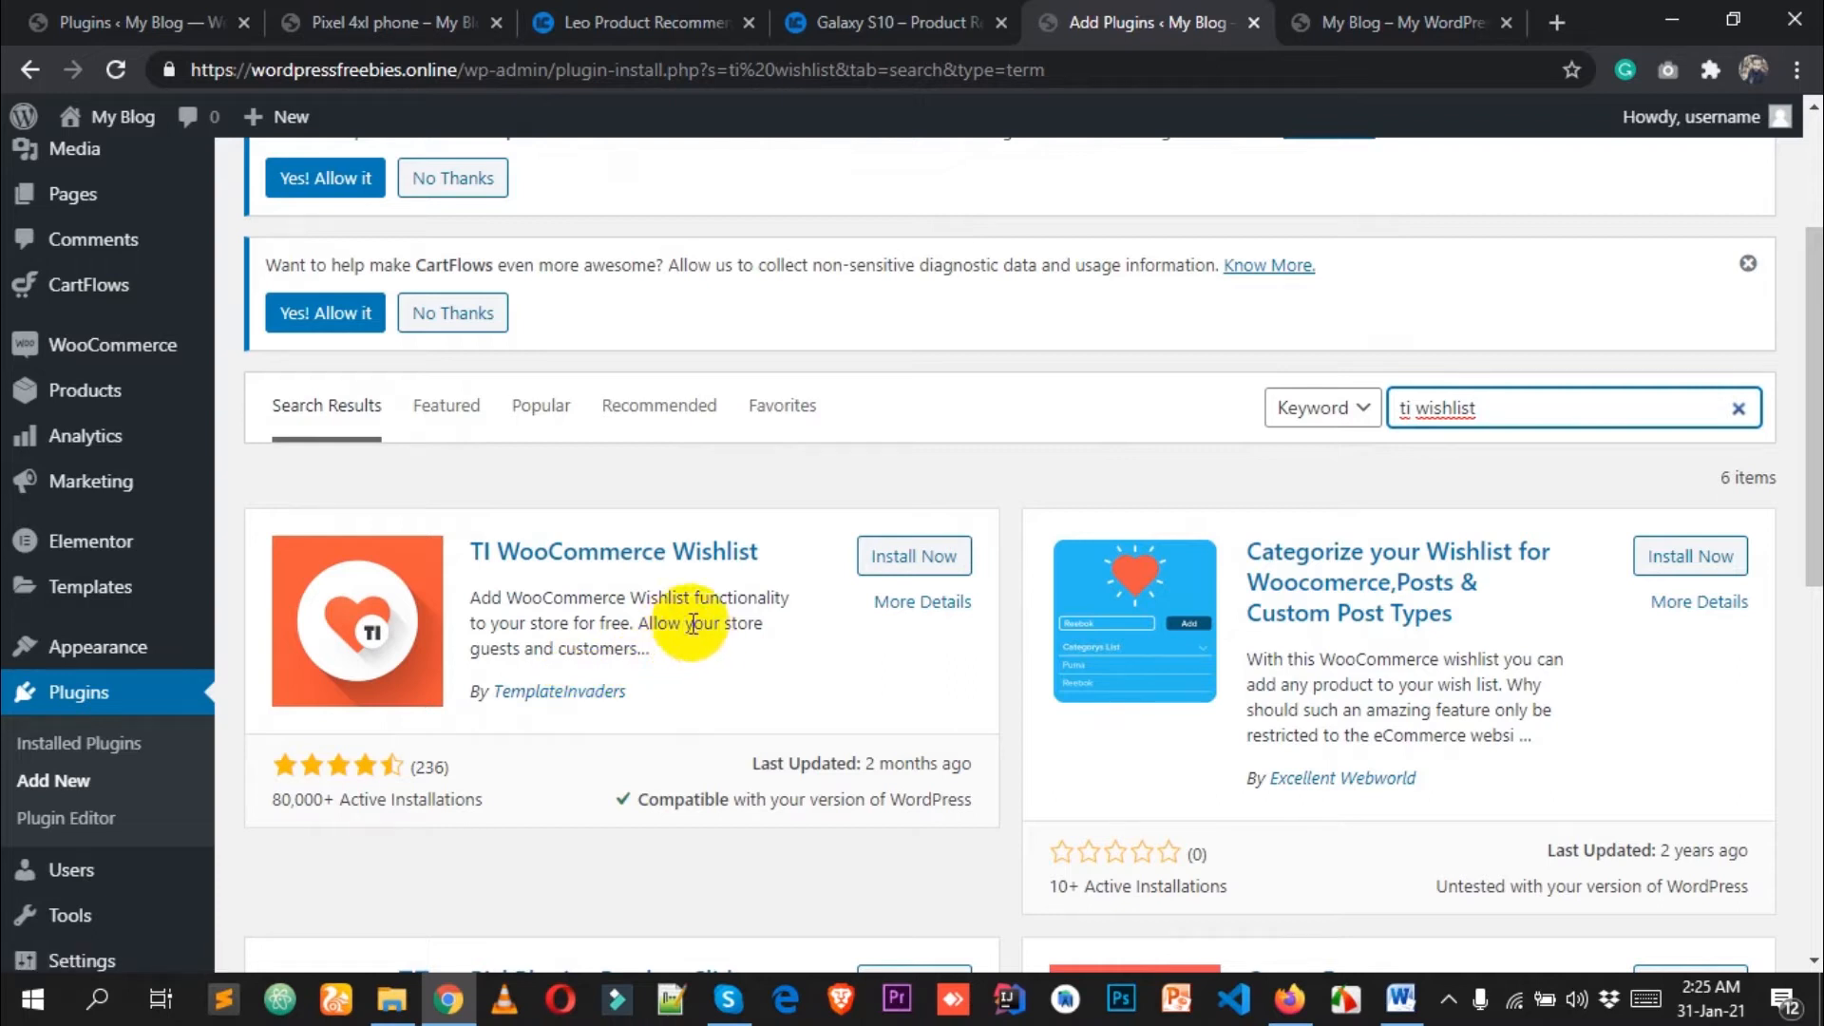
left_click(902, 558)
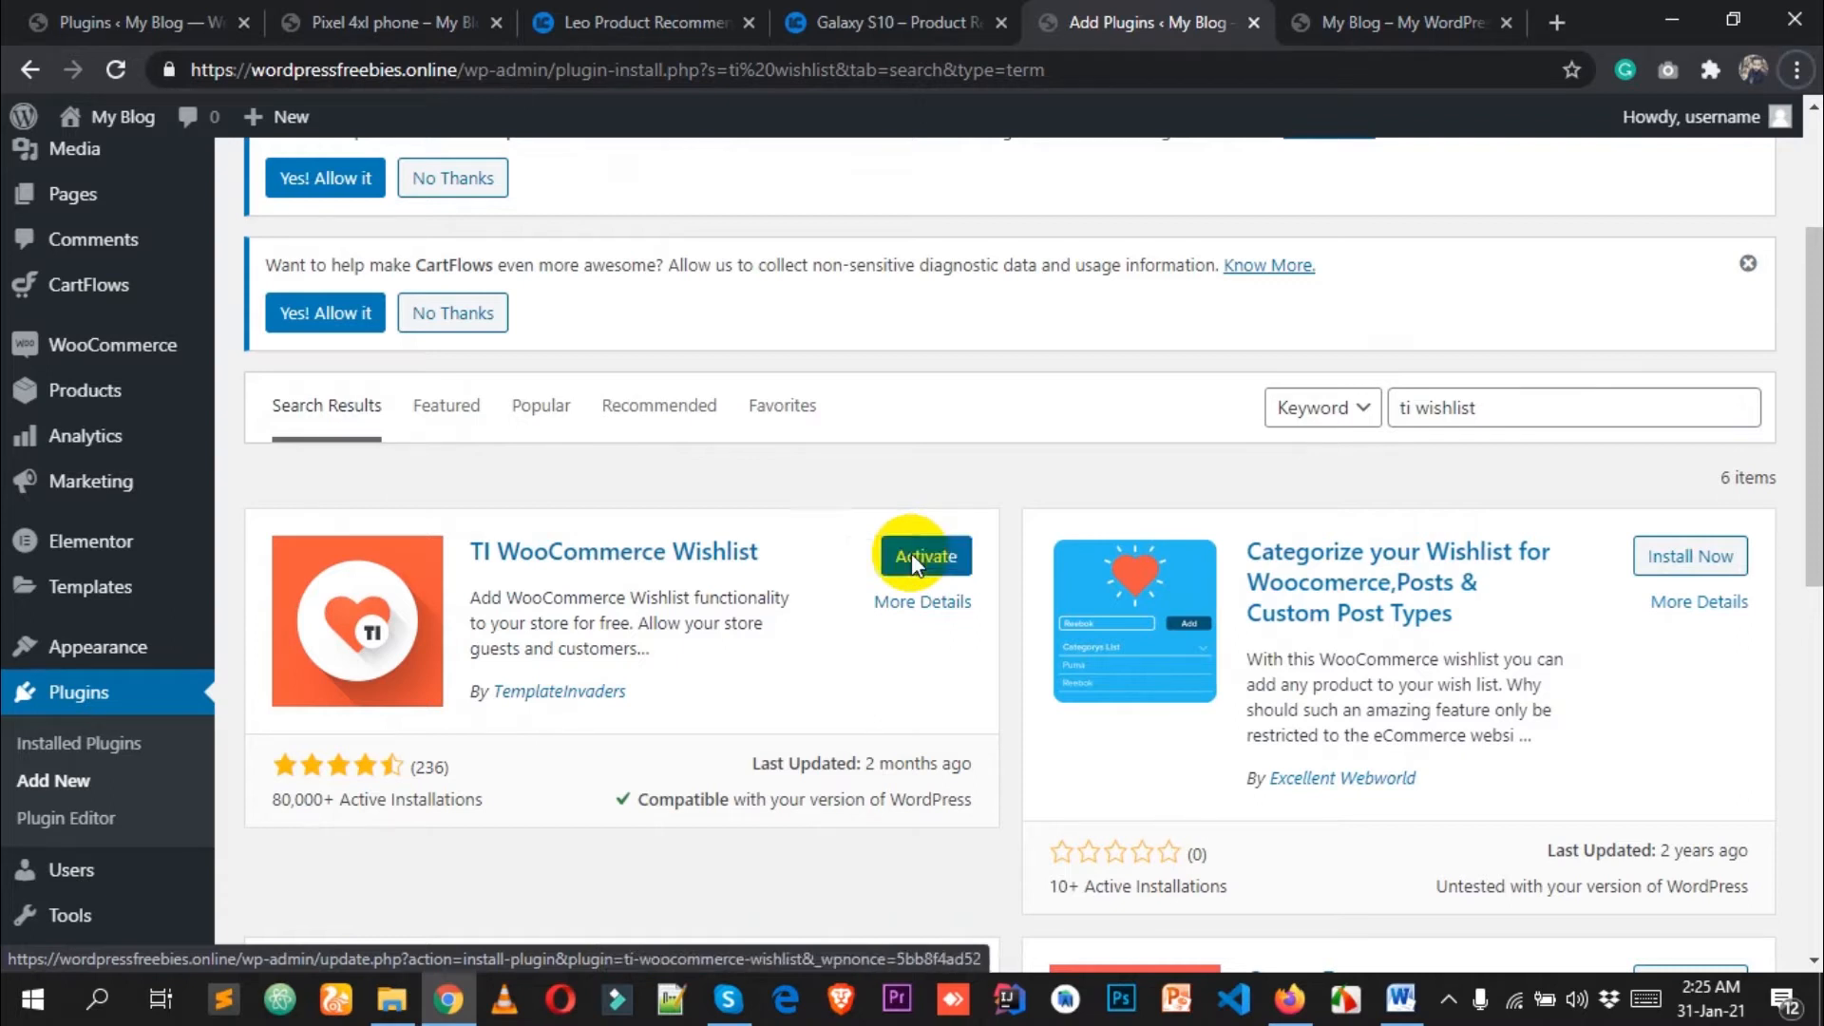
left_click(914, 558)
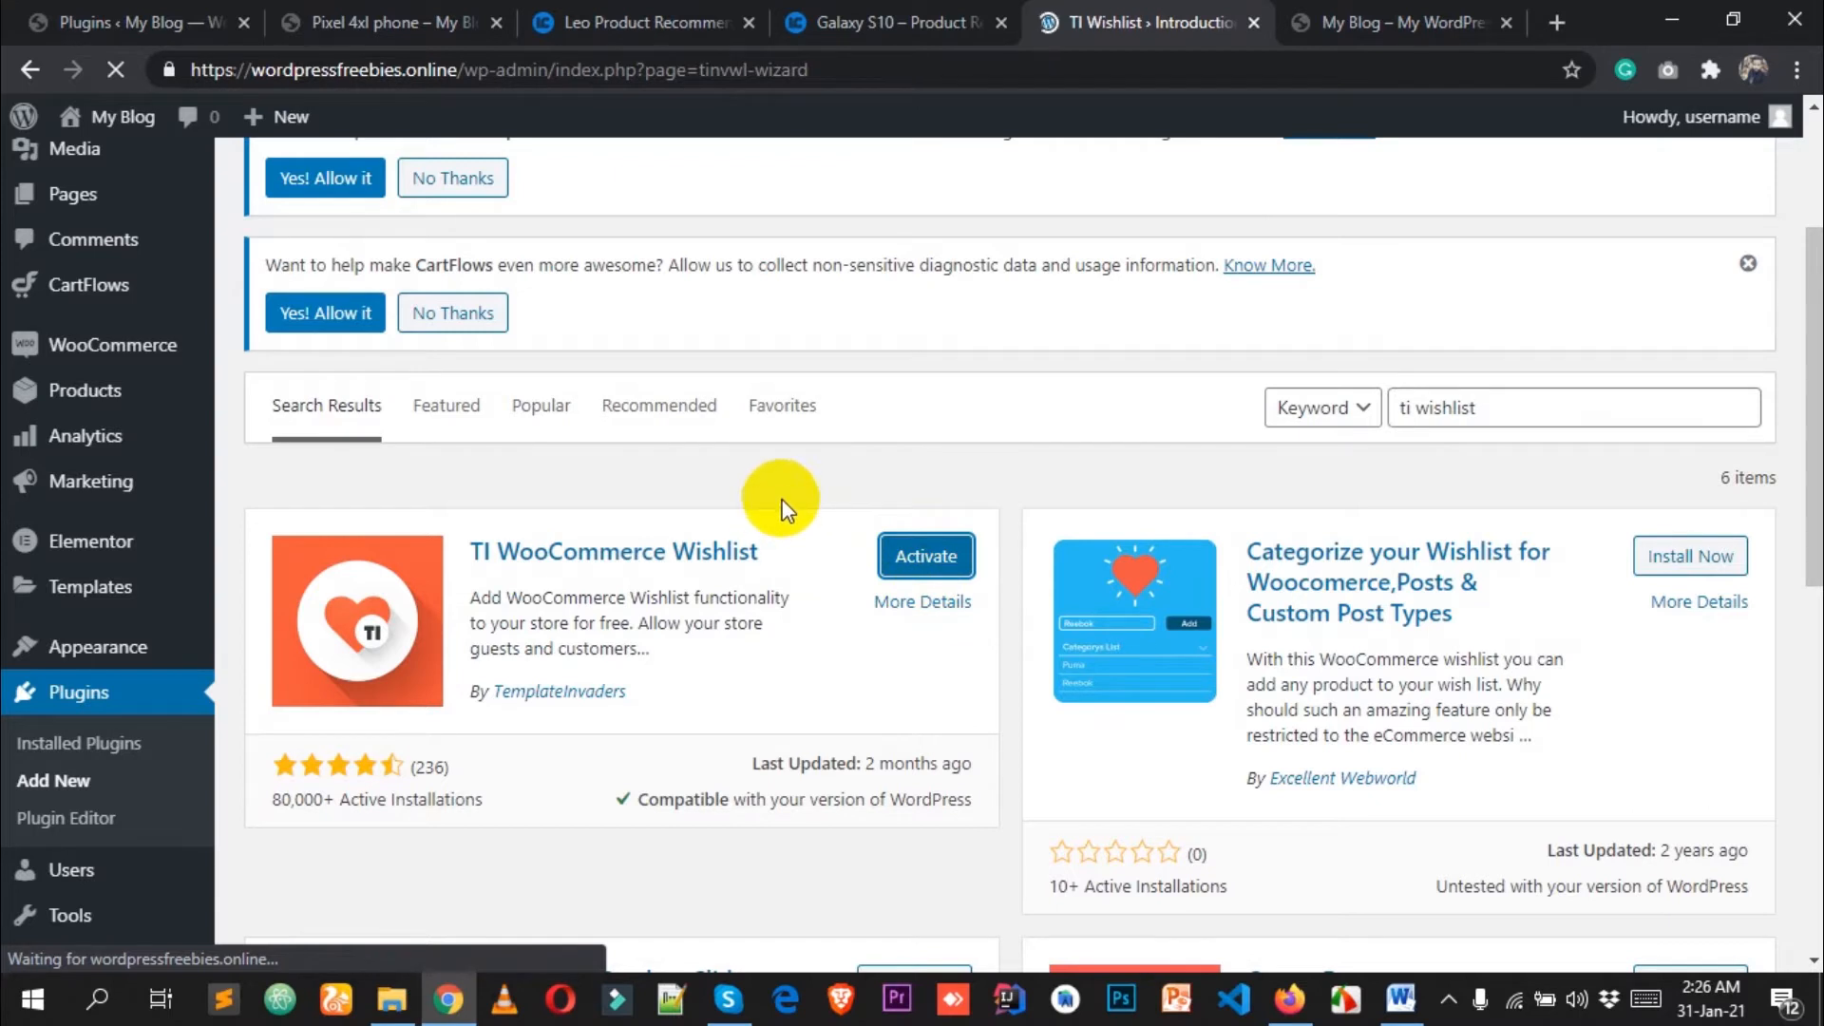
Start the wishlist plugin's setup wizard from its welcome page.
scroll(760, 471, "down", 4)
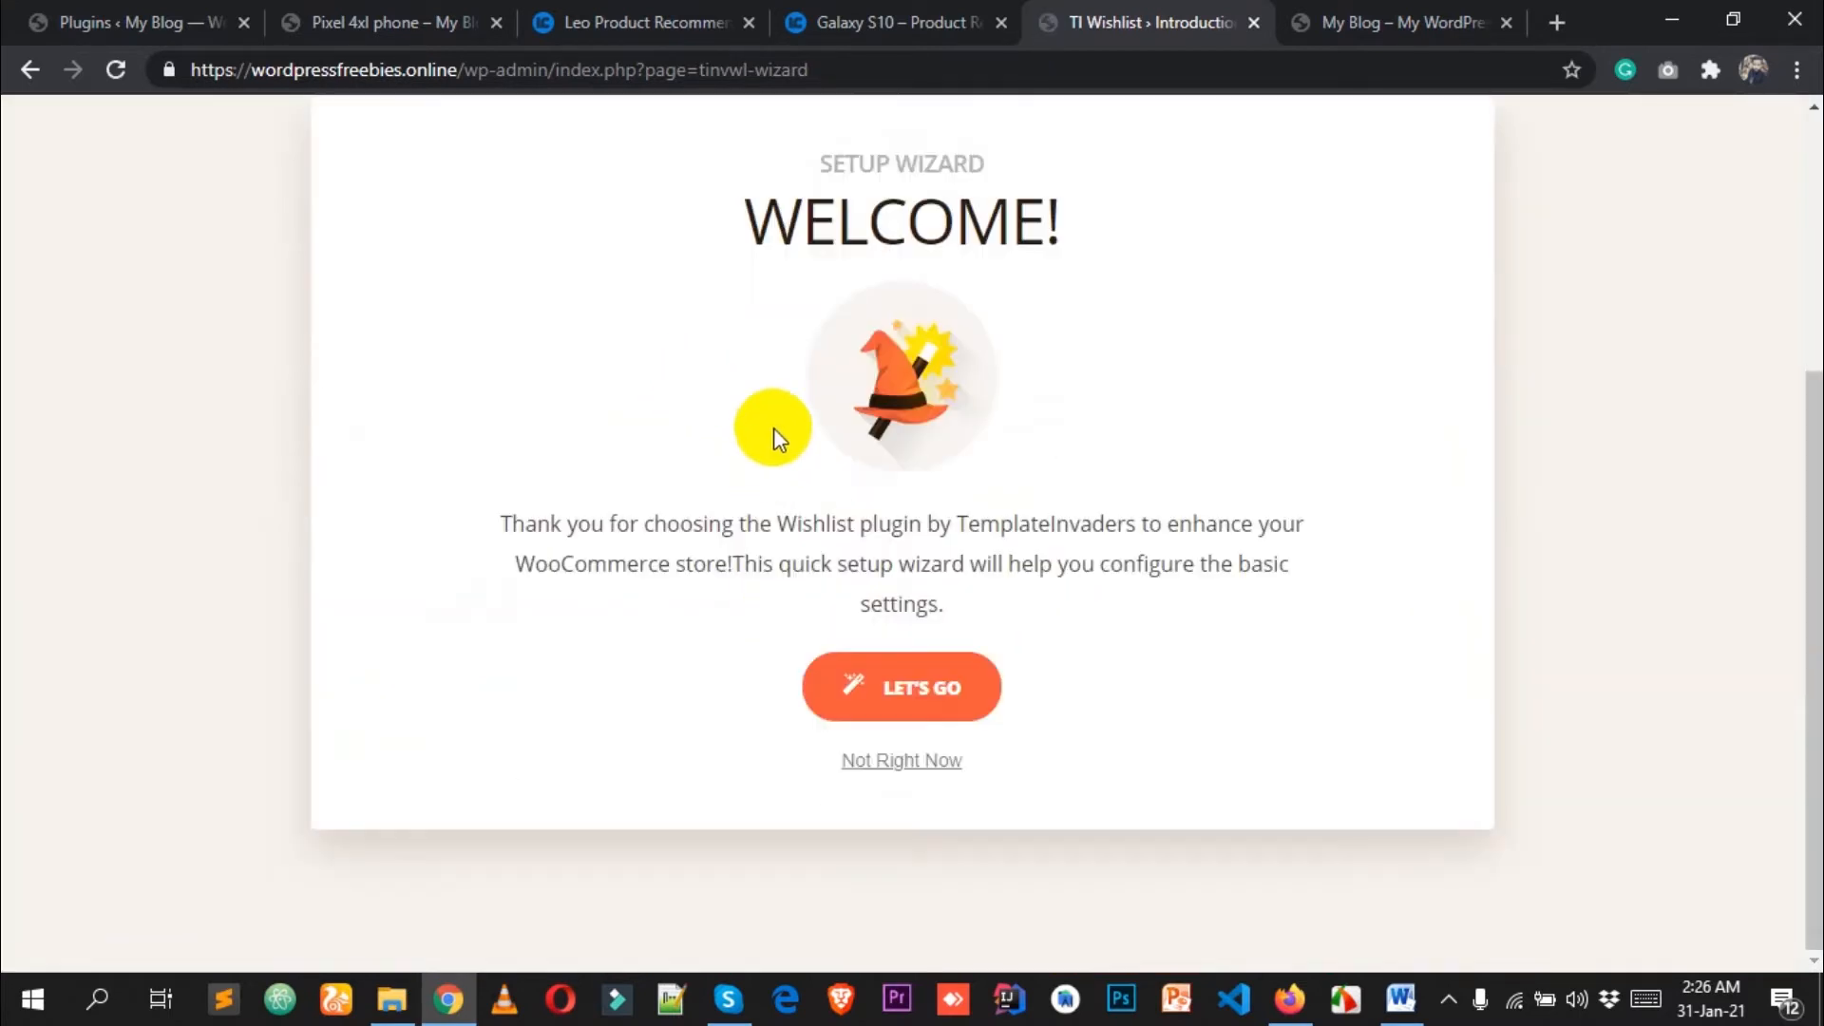
scroll(751, 418, "up", 4)
scroll(973, 561, "down", 1)
scroll(969, 451, "up", 1)
scroll(994, 464, "down", 4)
left_click(941, 692)
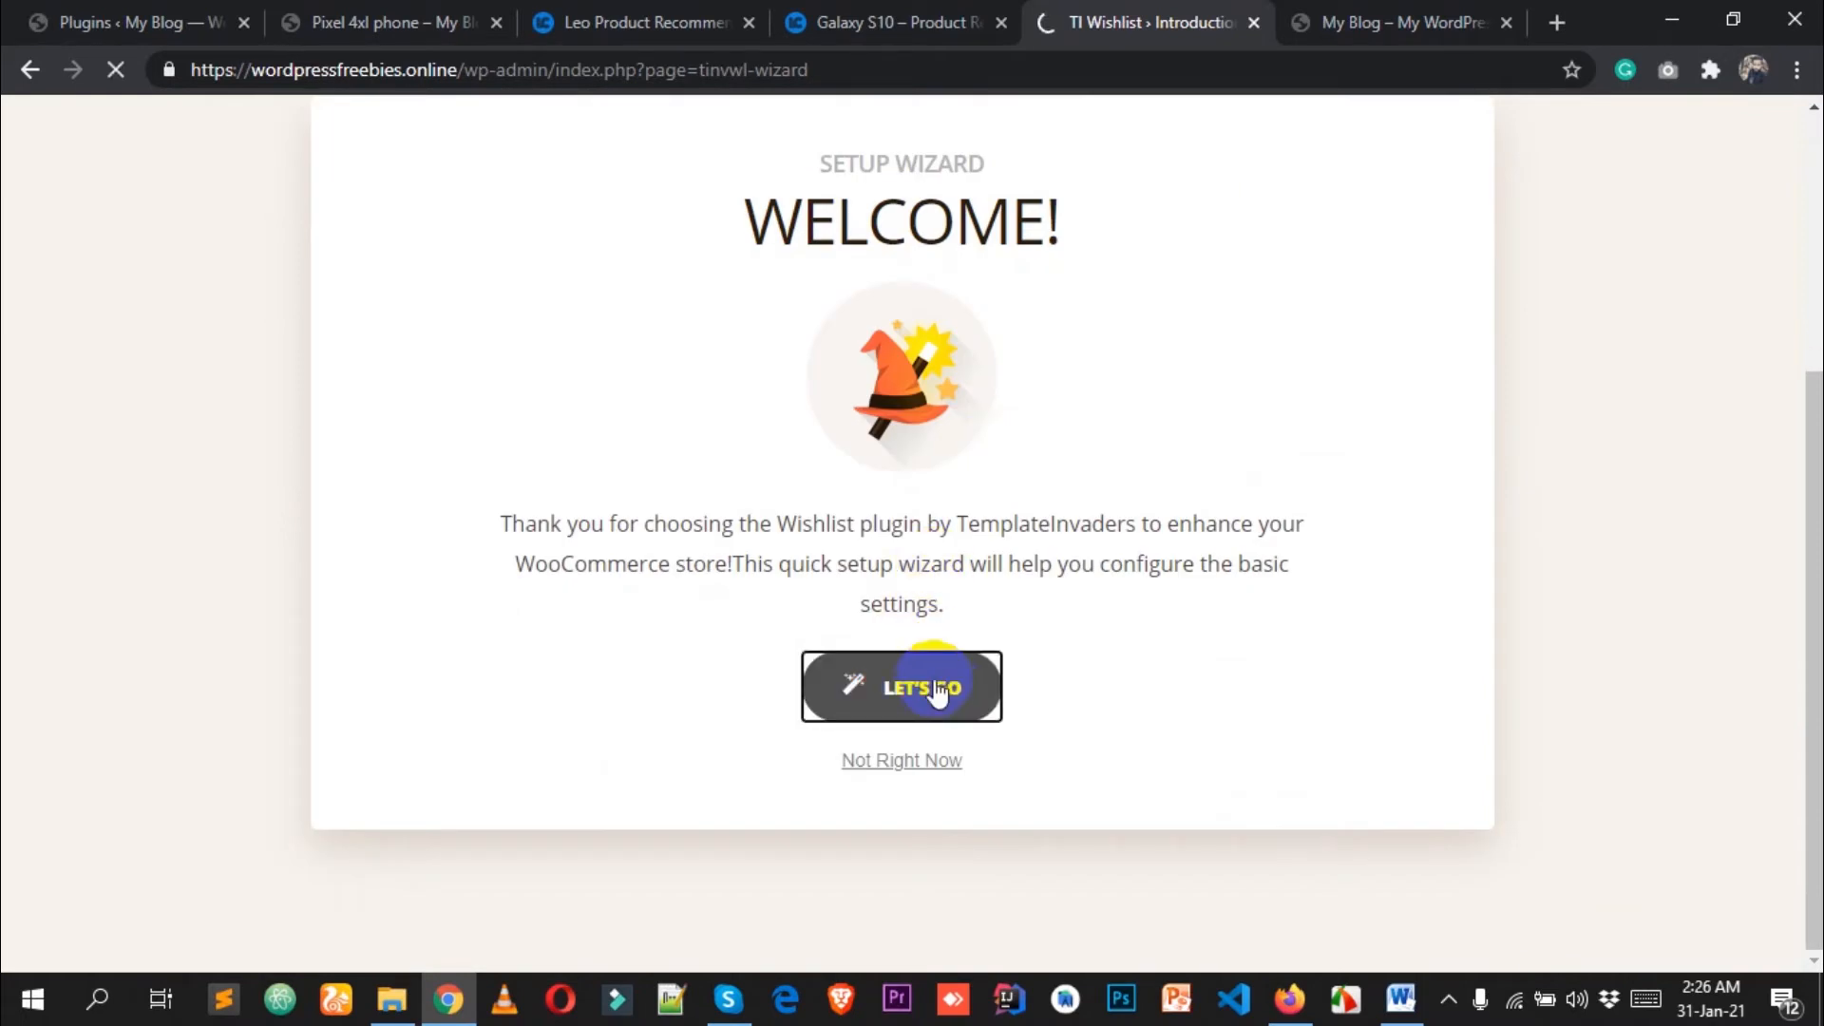
Name the default wishlist "Customer Wishlist", have its page created automatically, and continue to the button options.
scroll(935, 608, "down", 5)
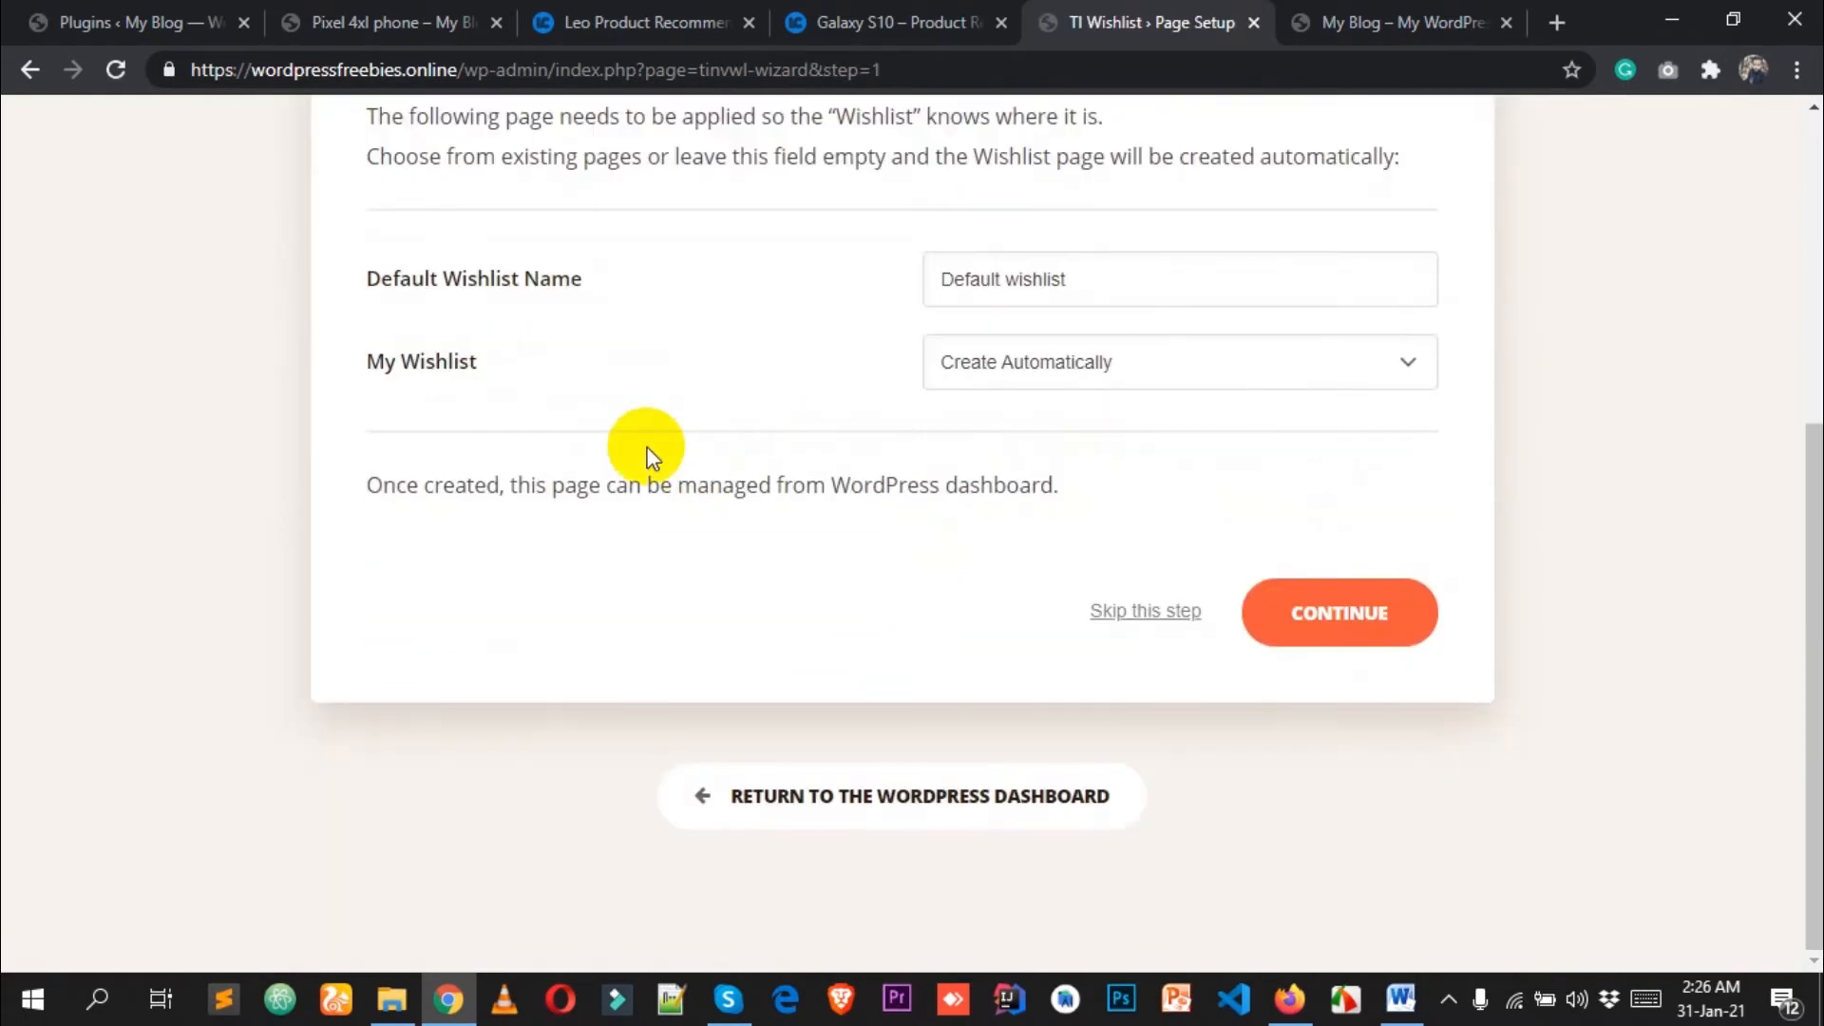
scroll(684, 465, "up", 3)
left_click_drag(1152, 548, 937, 546)
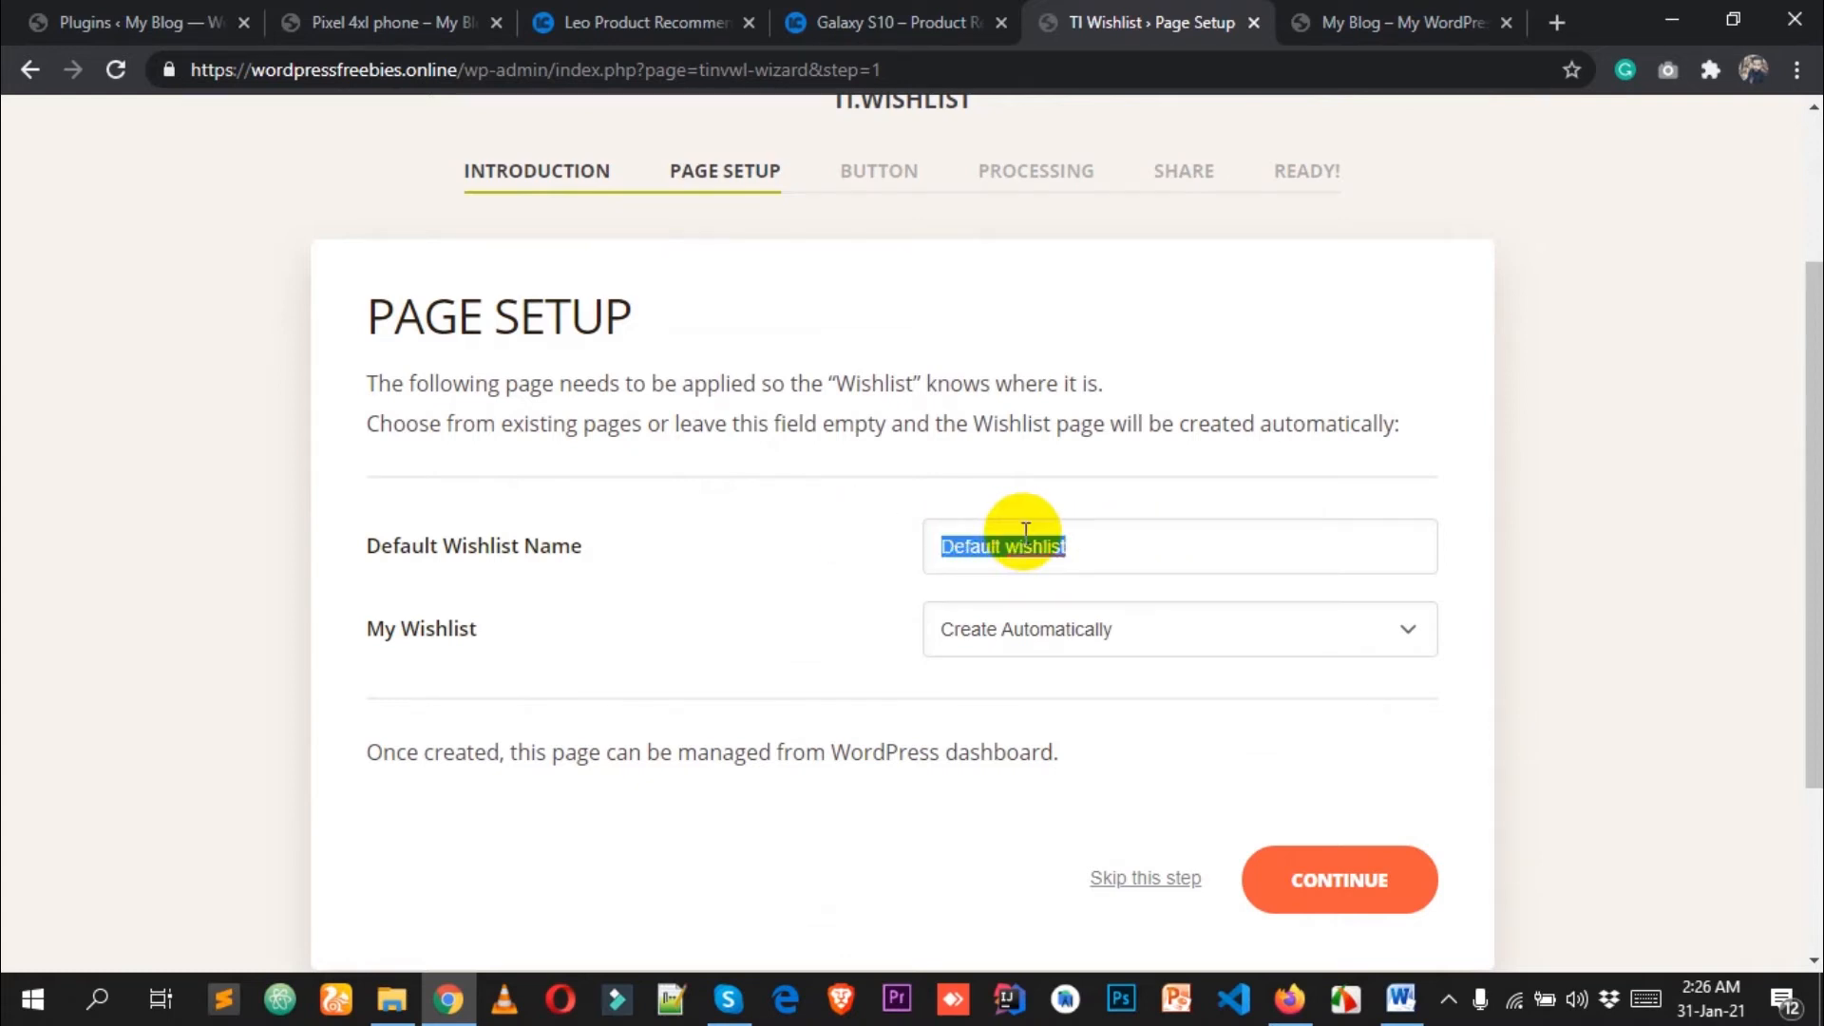
key("BackSpace")
left_click(1107, 634)
left_click(1079, 662)
scroll(1099, 660, "down", 1)
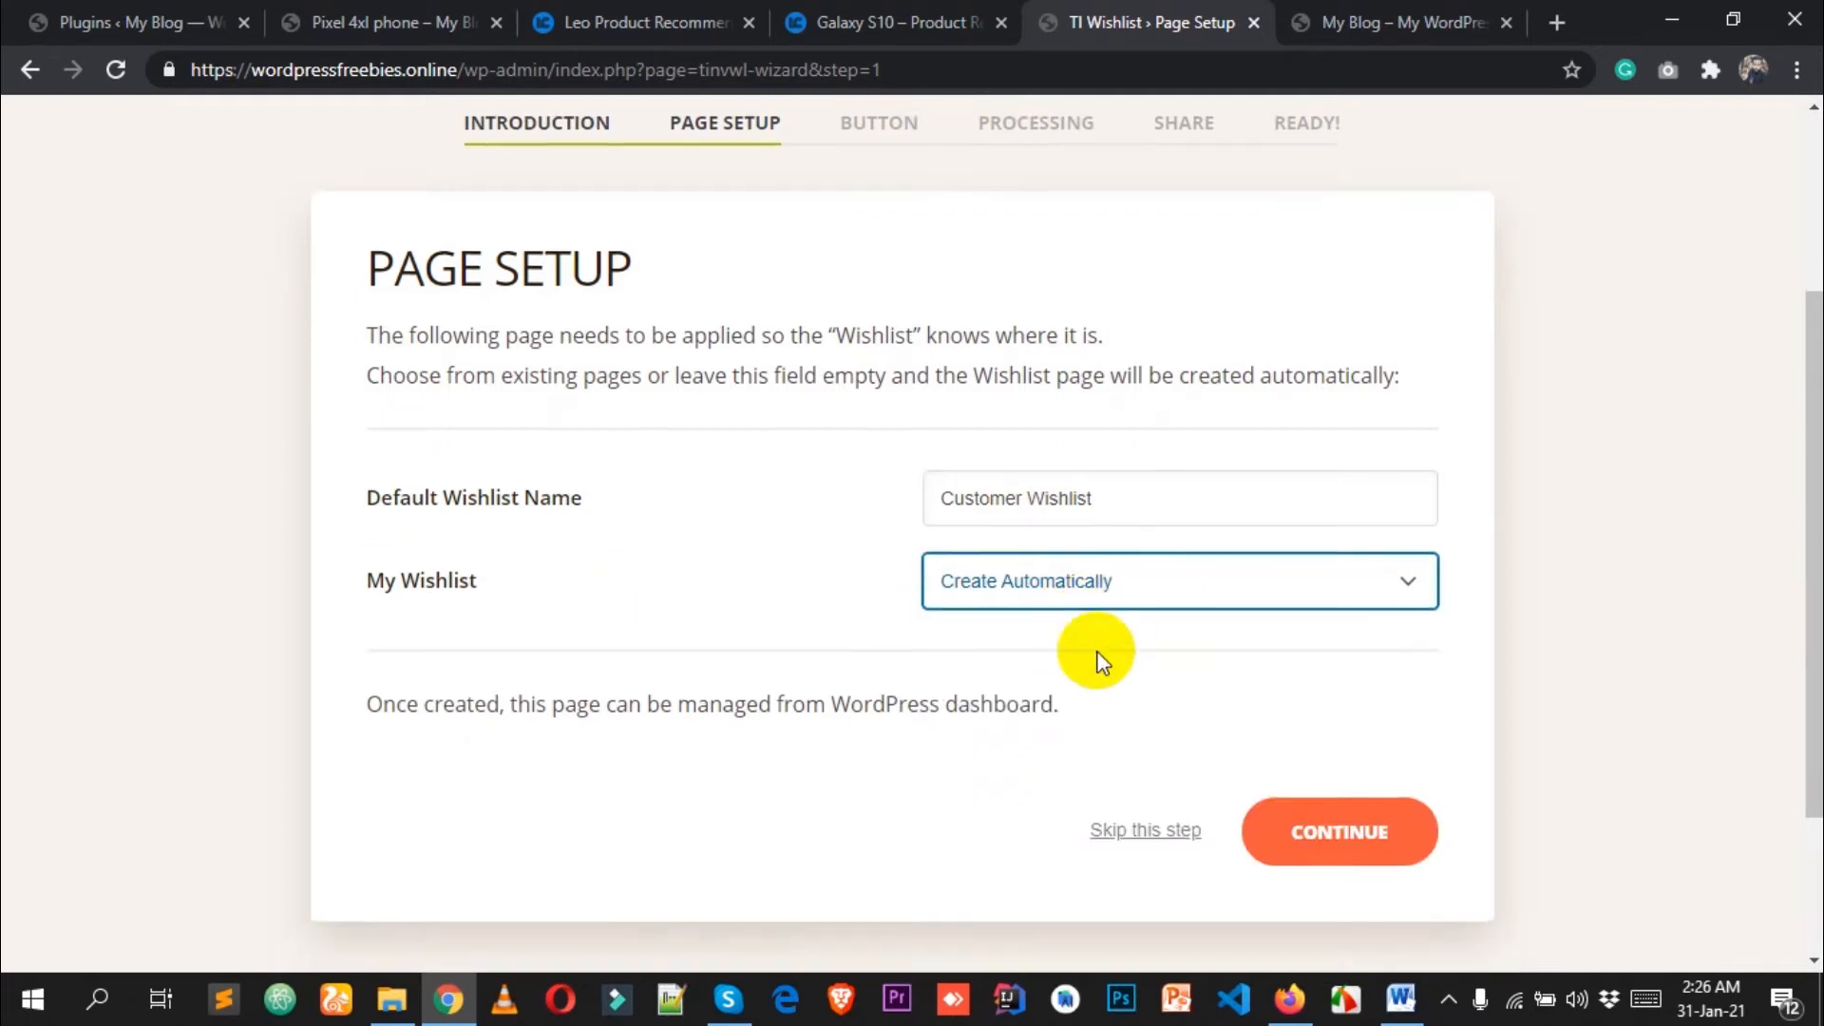
scroll(1099, 660, "down", 1)
left_click(1339, 747)
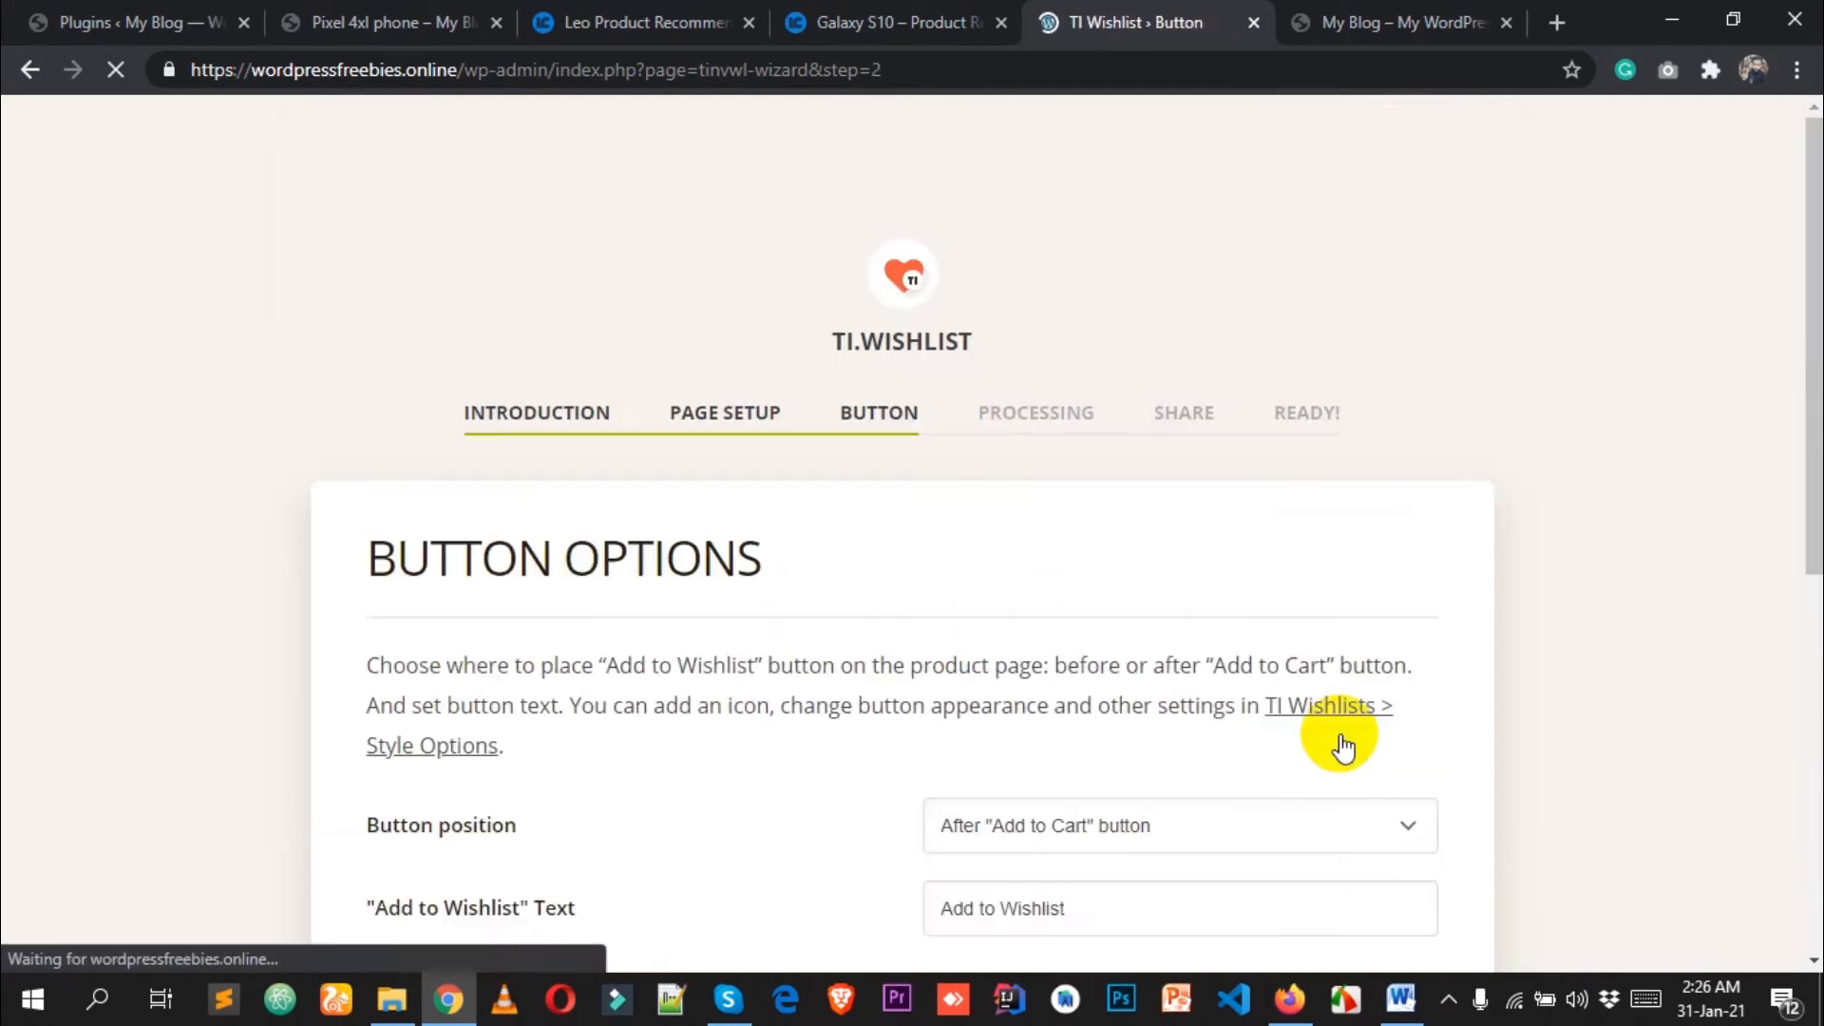
Choose the wishlist button position After "Add to Cart" button and keep the button text "Add to Wishlist".
scroll(1226, 670, "down", 3)
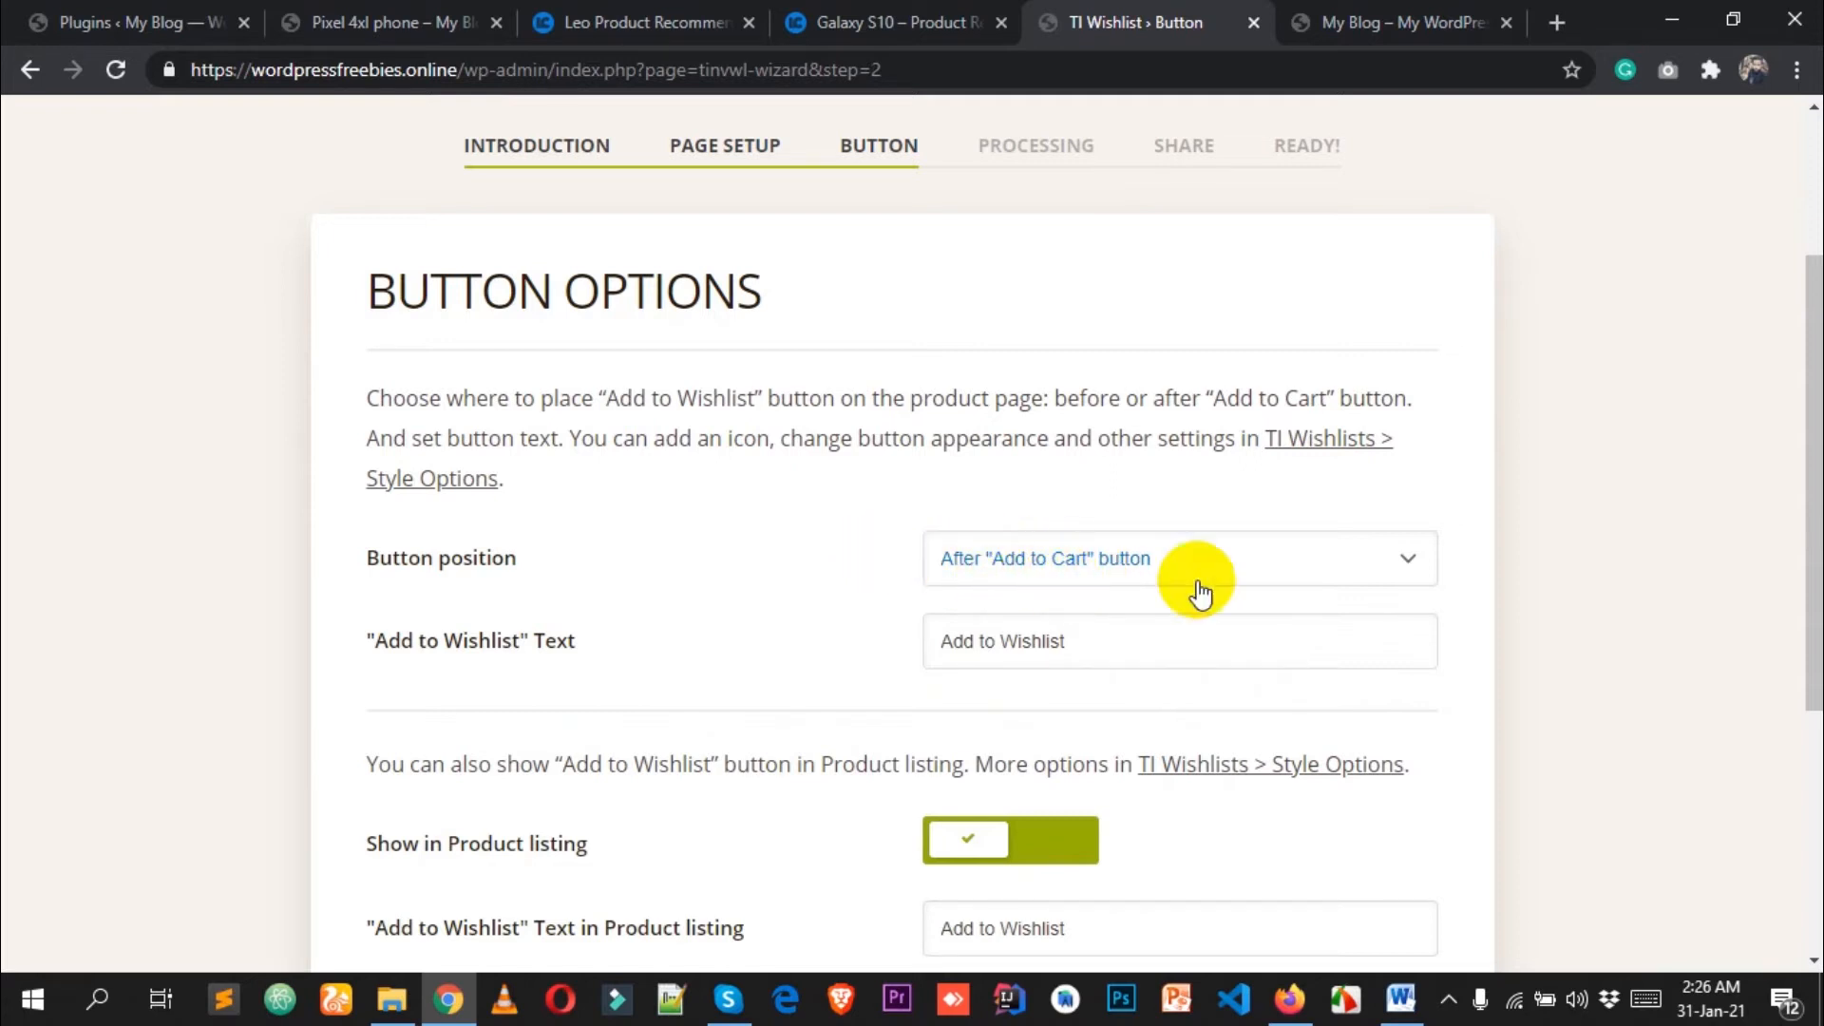
left_click(1126, 566)
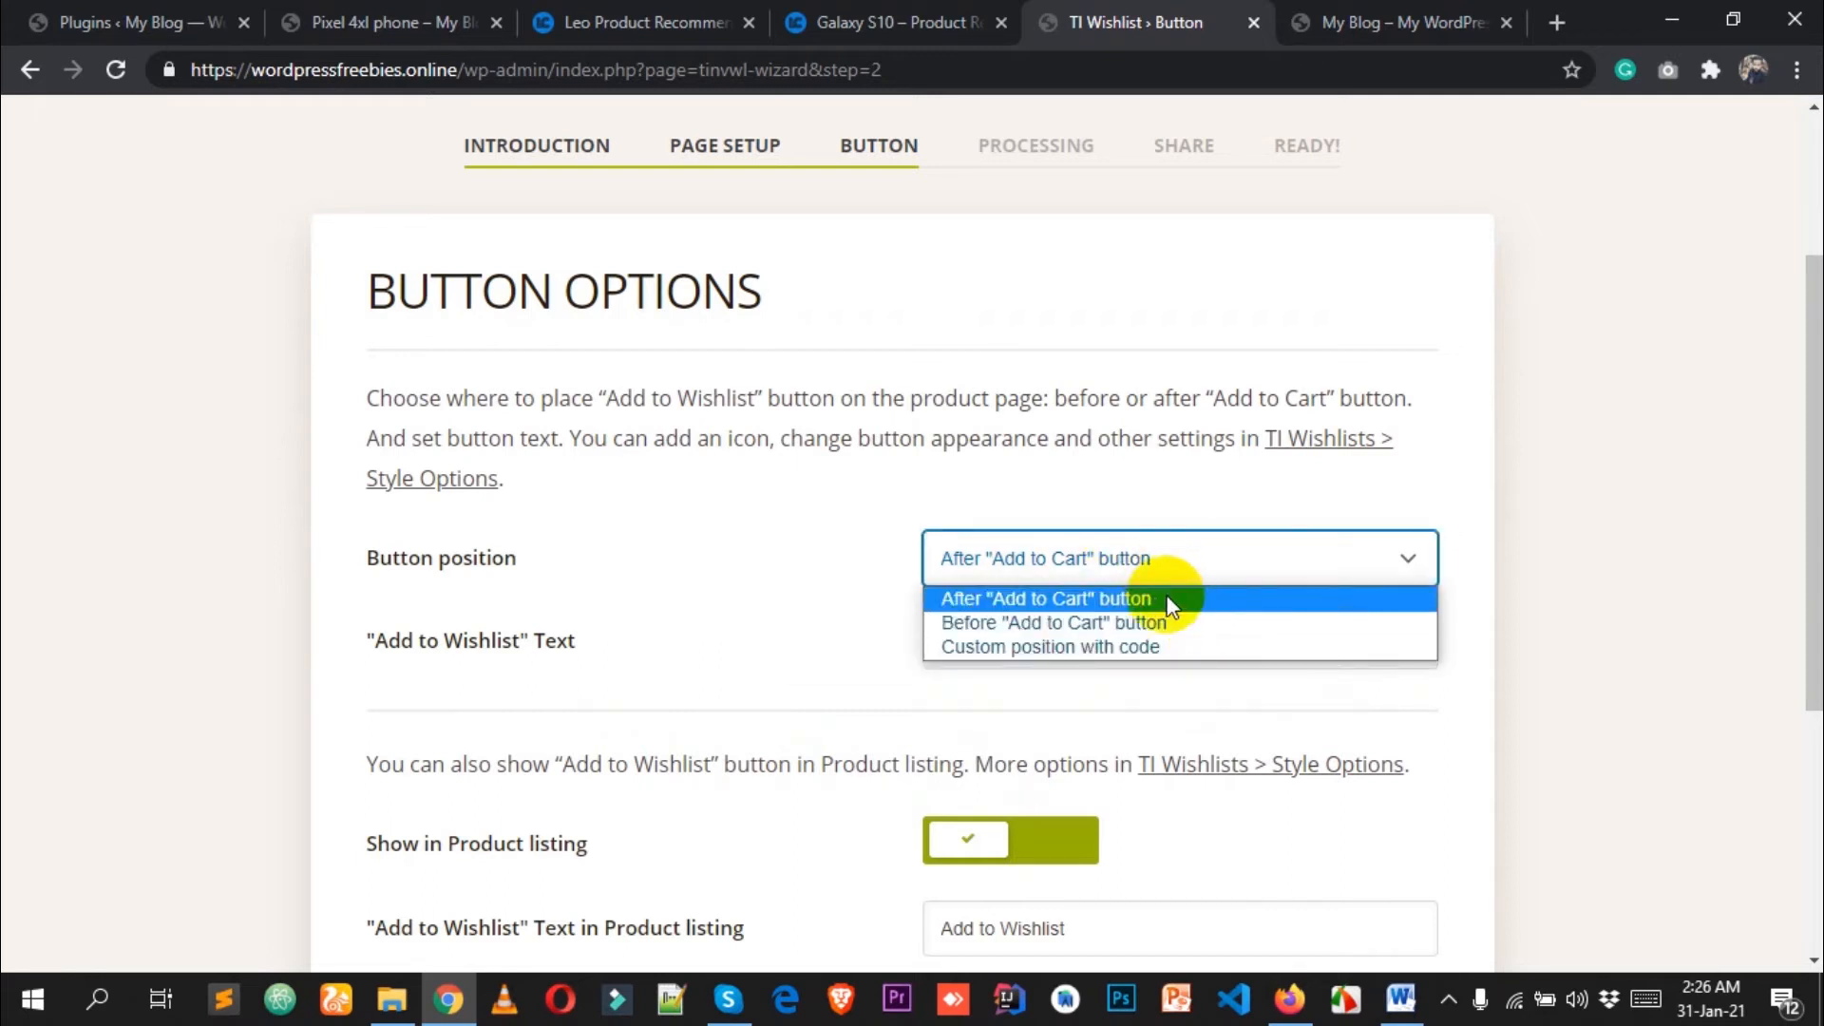
left_click(1066, 600)
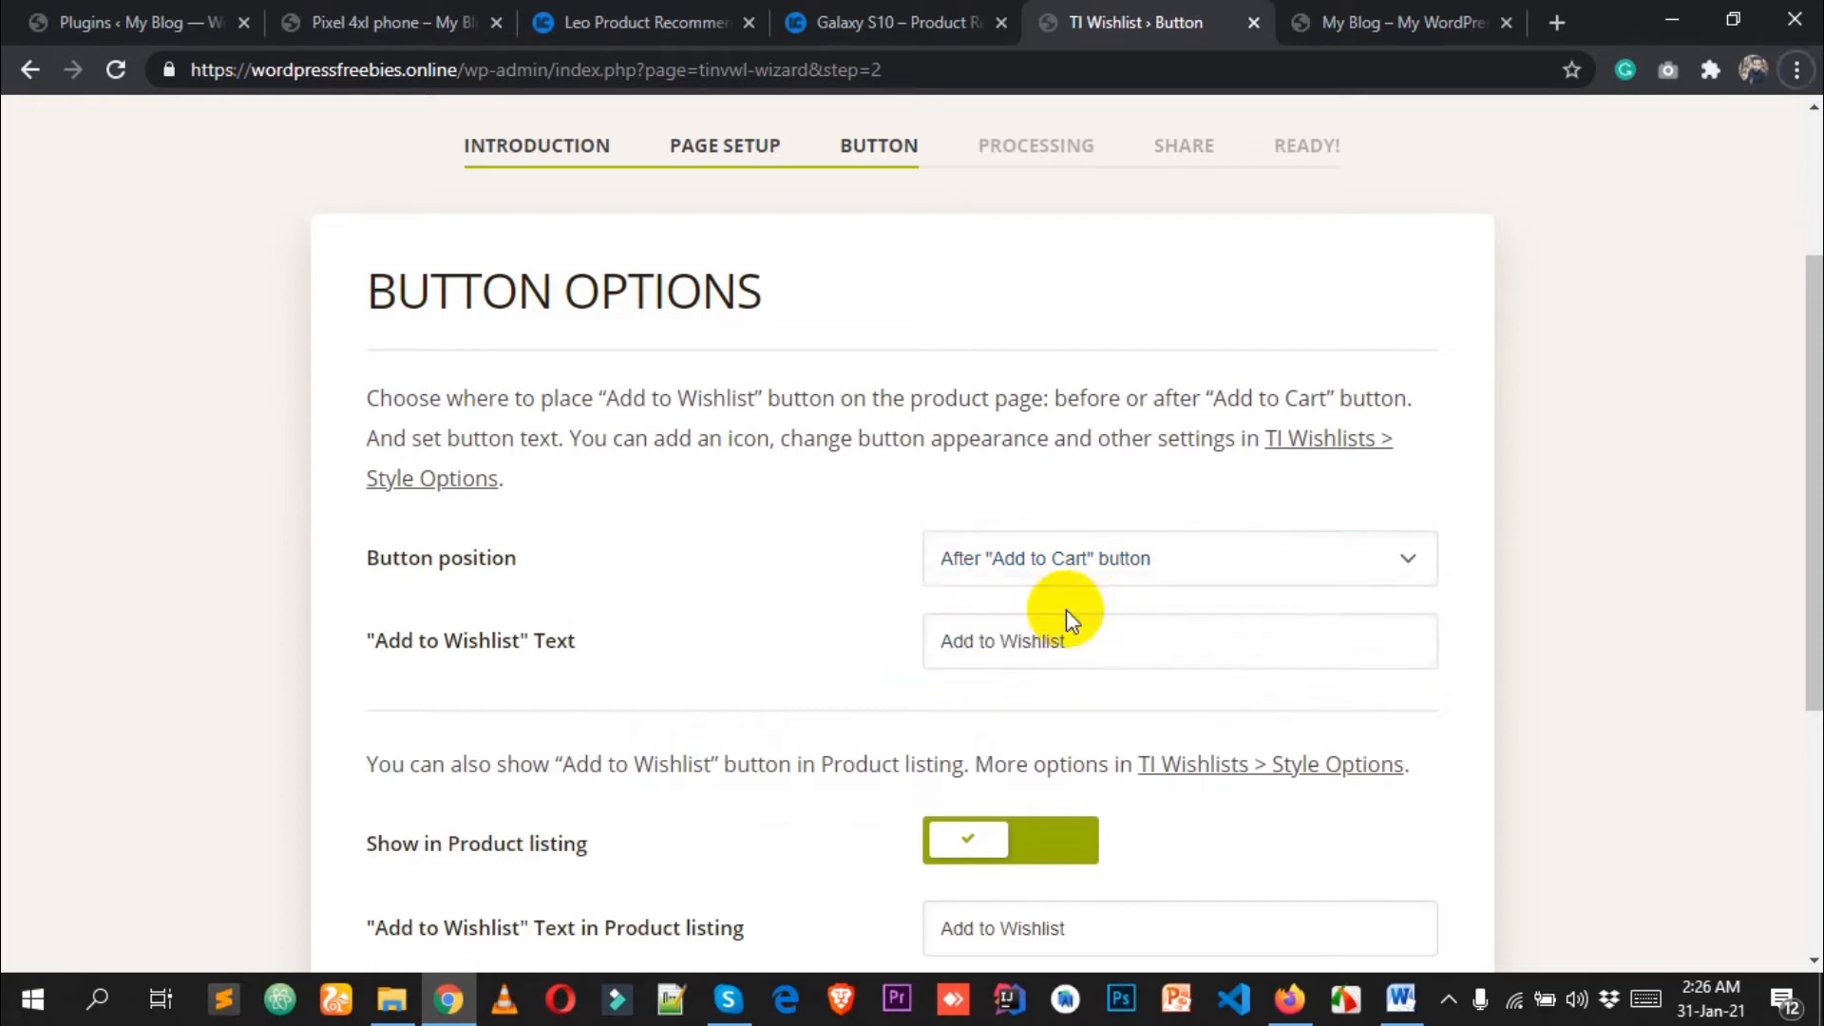
left_click(1048, 558)
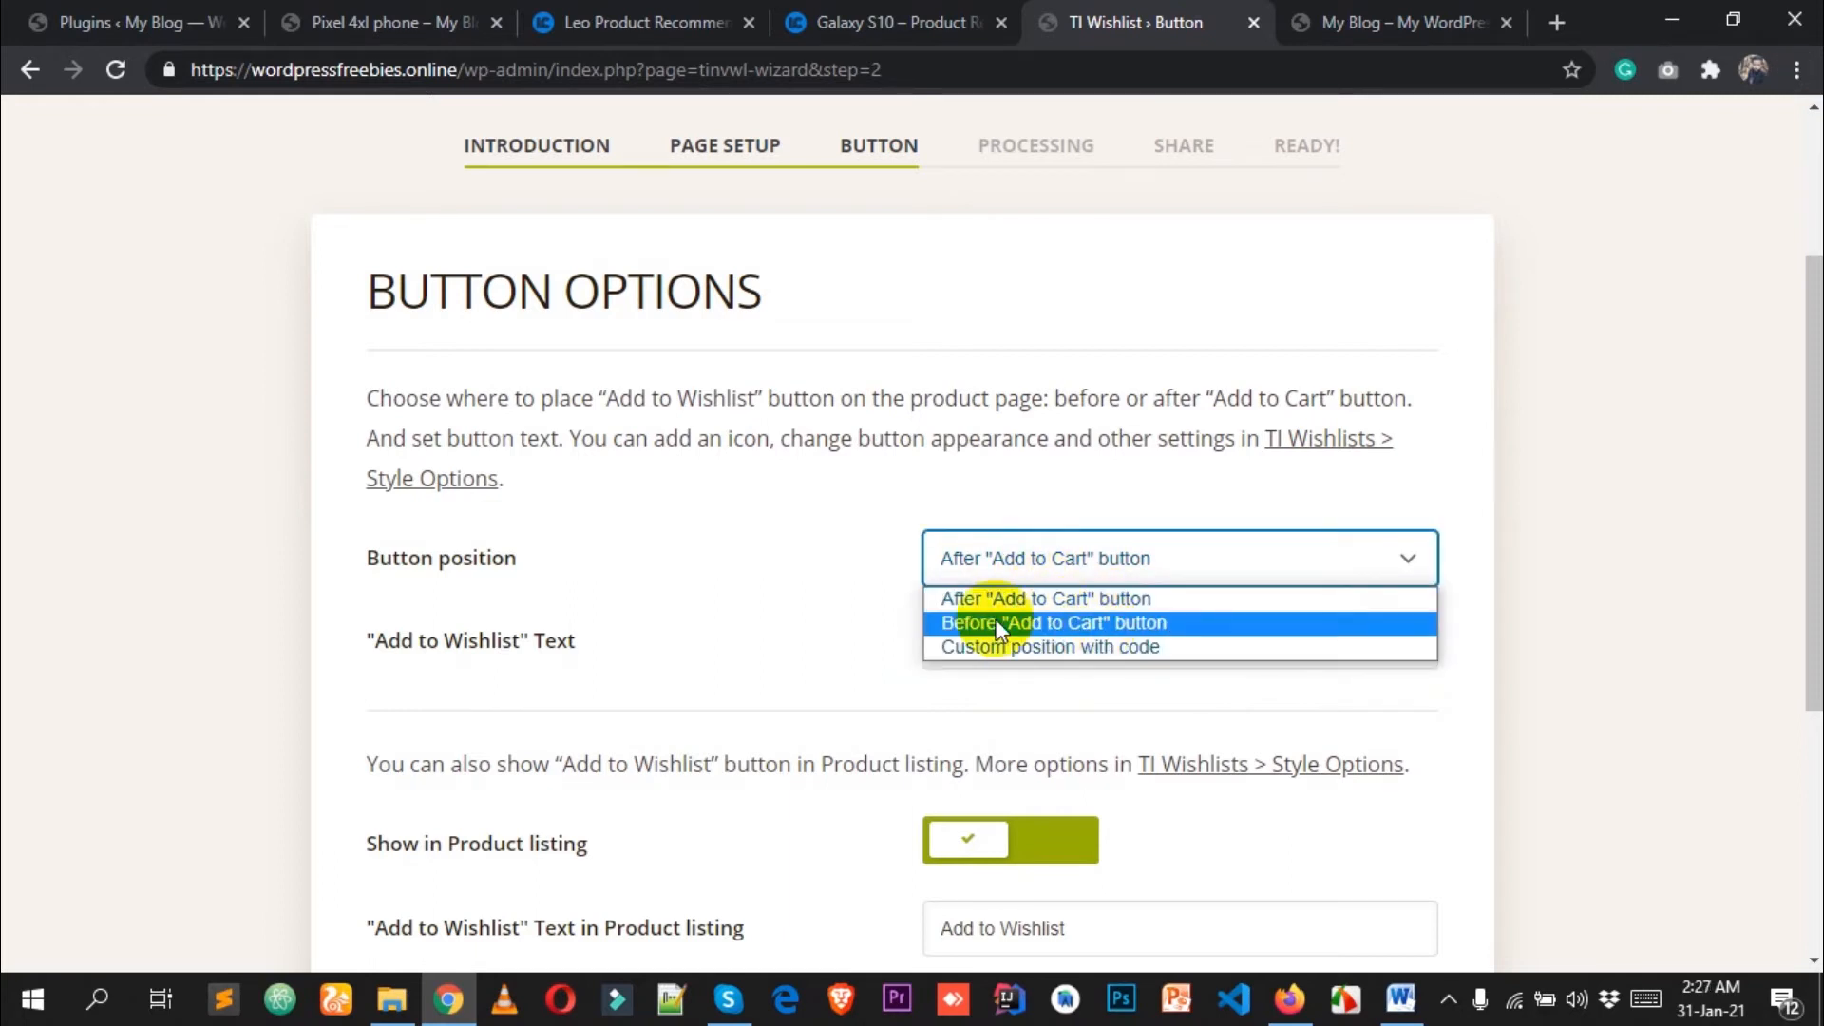
left_click(733, 585)
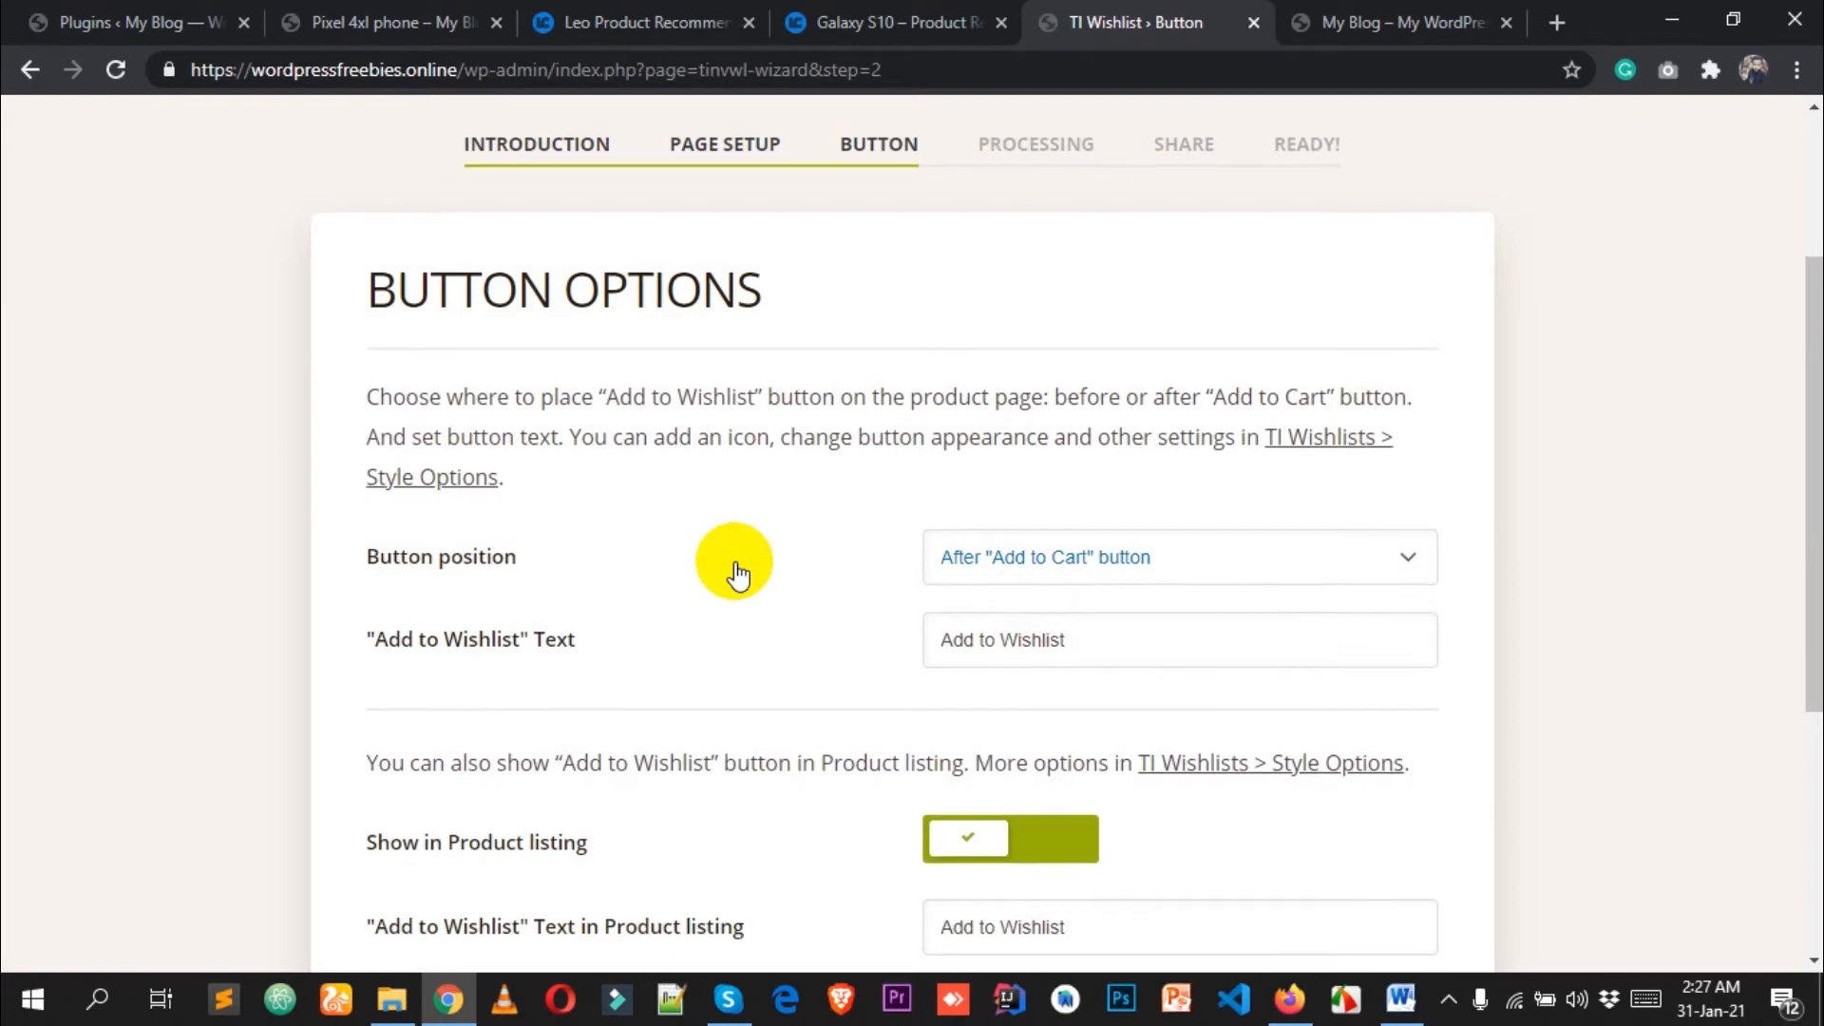
scroll(734, 582, "down", 1)
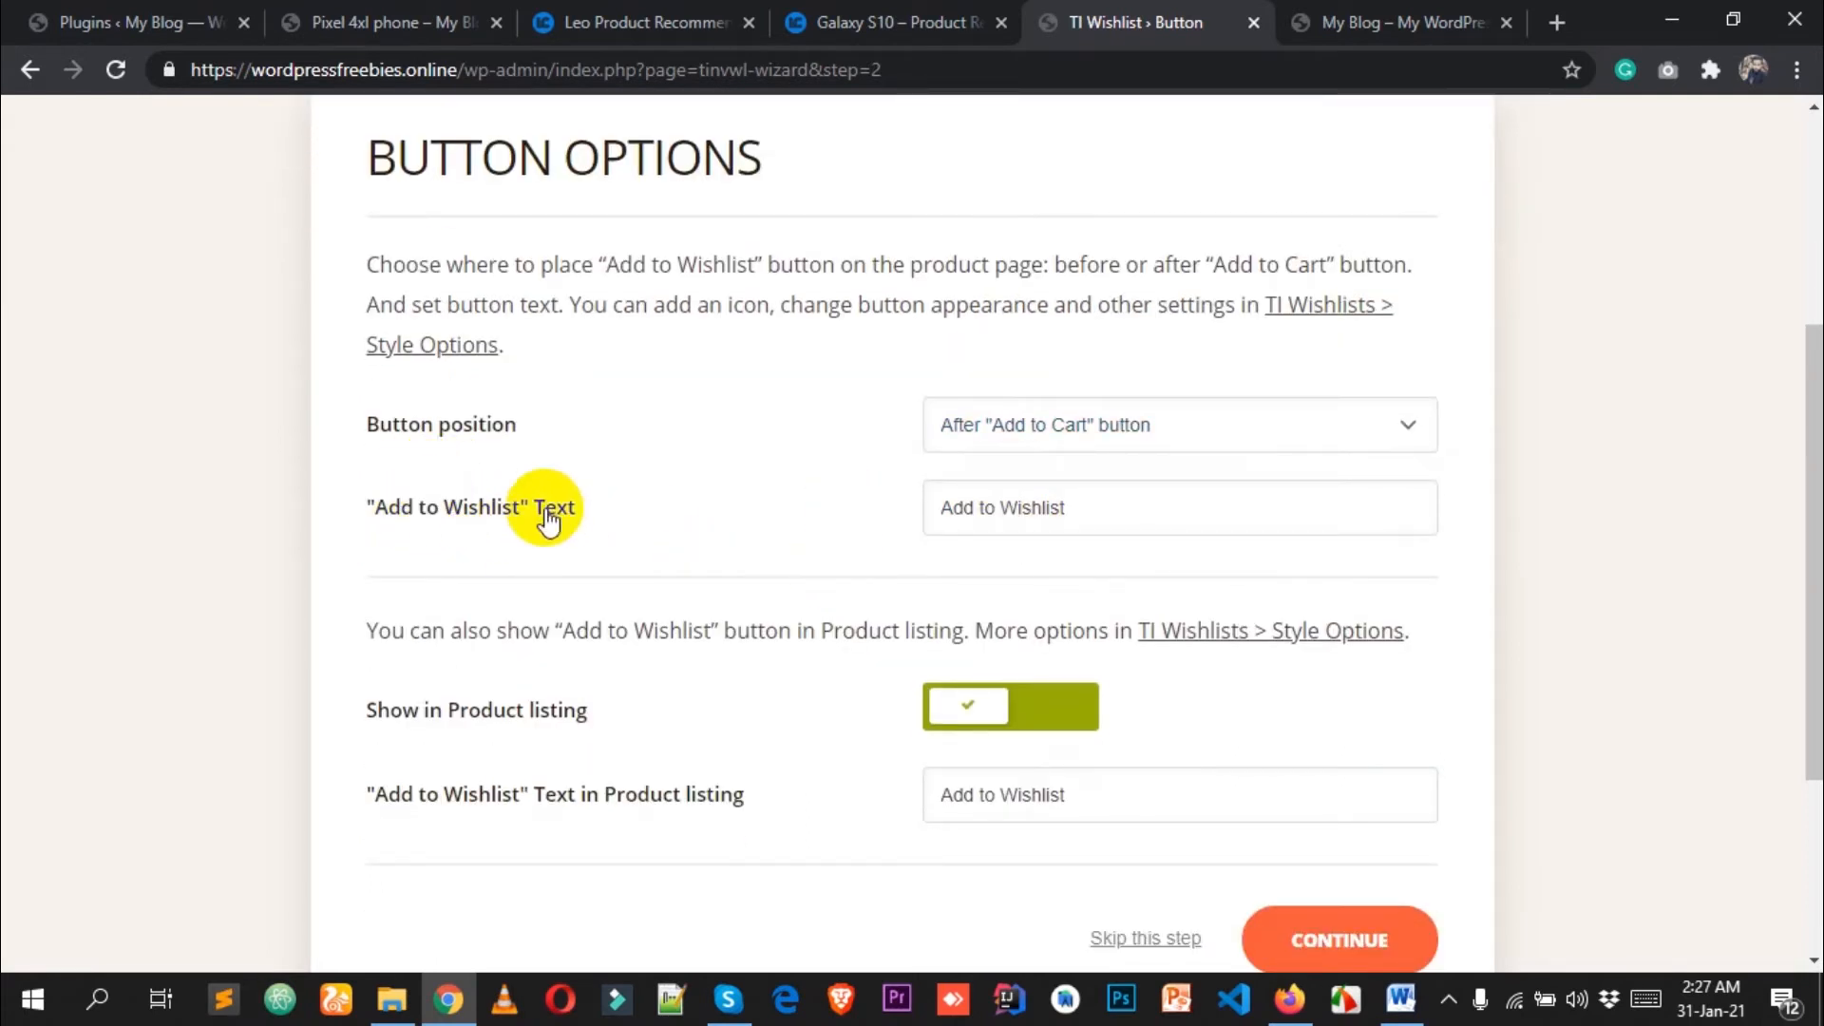
left_click_drag(1172, 504, 815, 503)
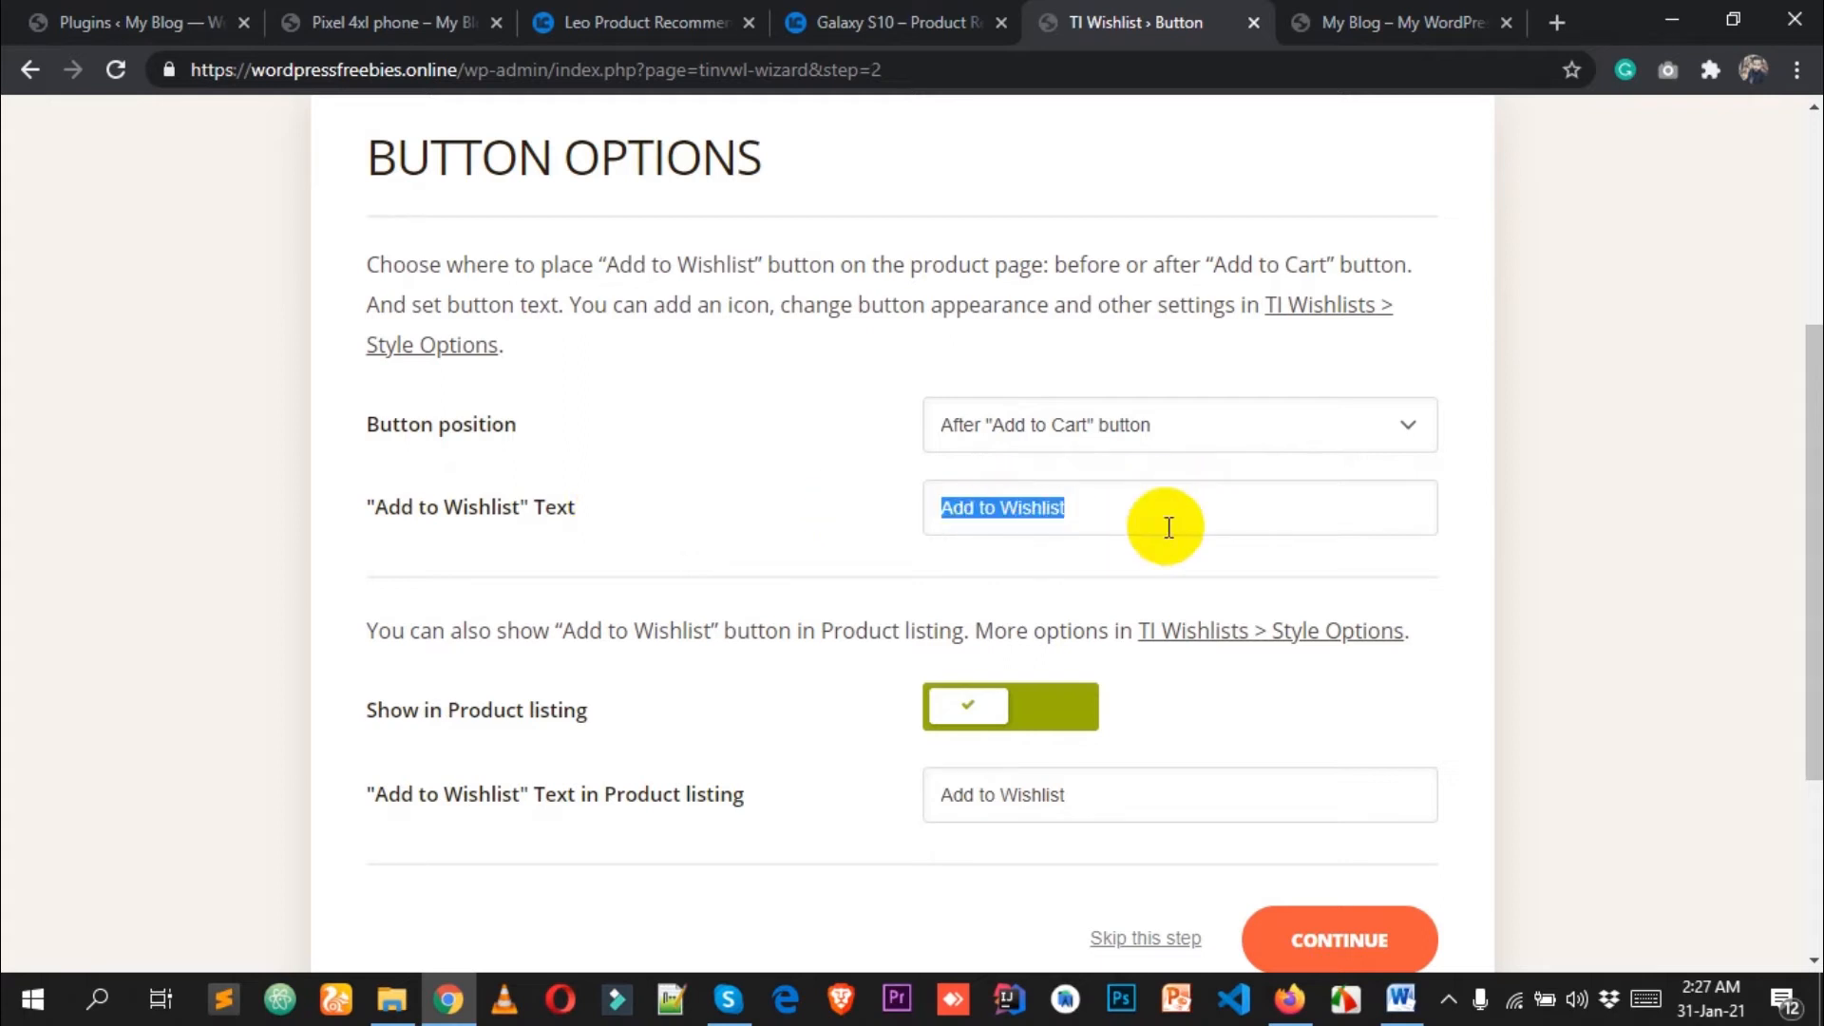
left_click(1213, 518)
scroll(609, 595, "down", 1)
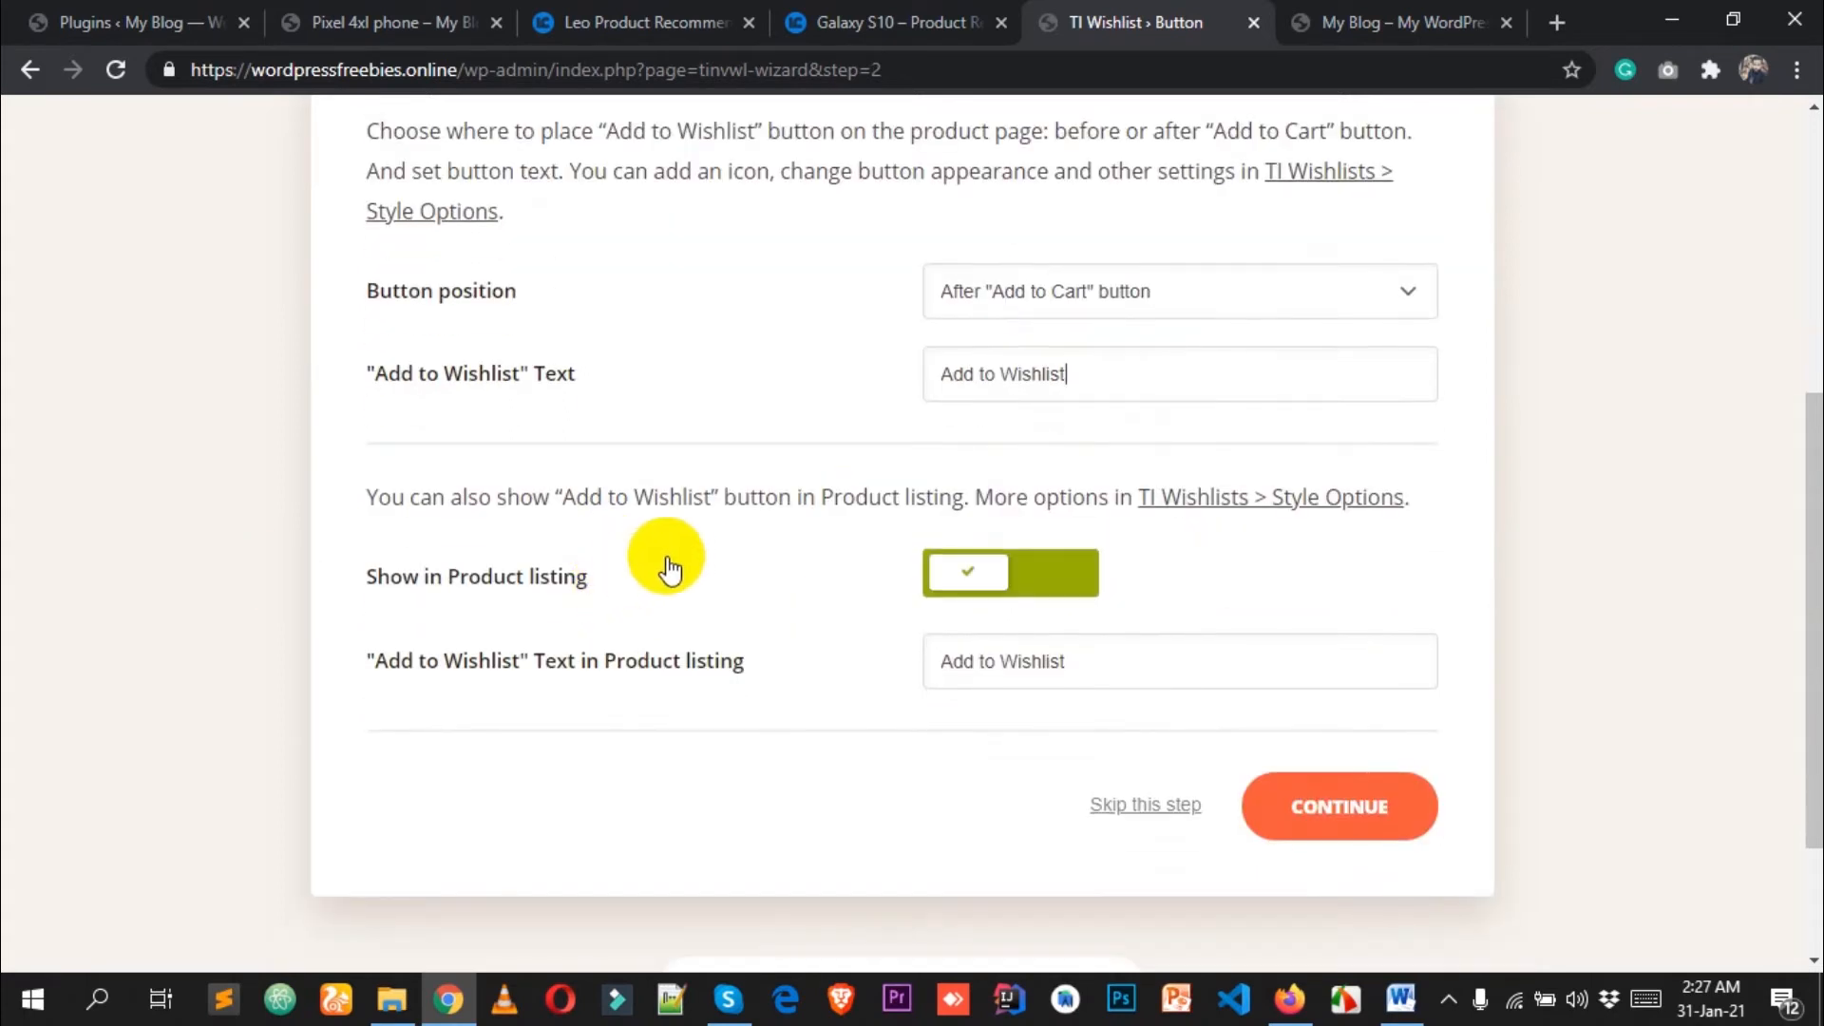
Keep the button shown in product listings with the text "Add to Wishlist" and continue to the processing options.
left_click(977, 570)
left_click(1009, 582)
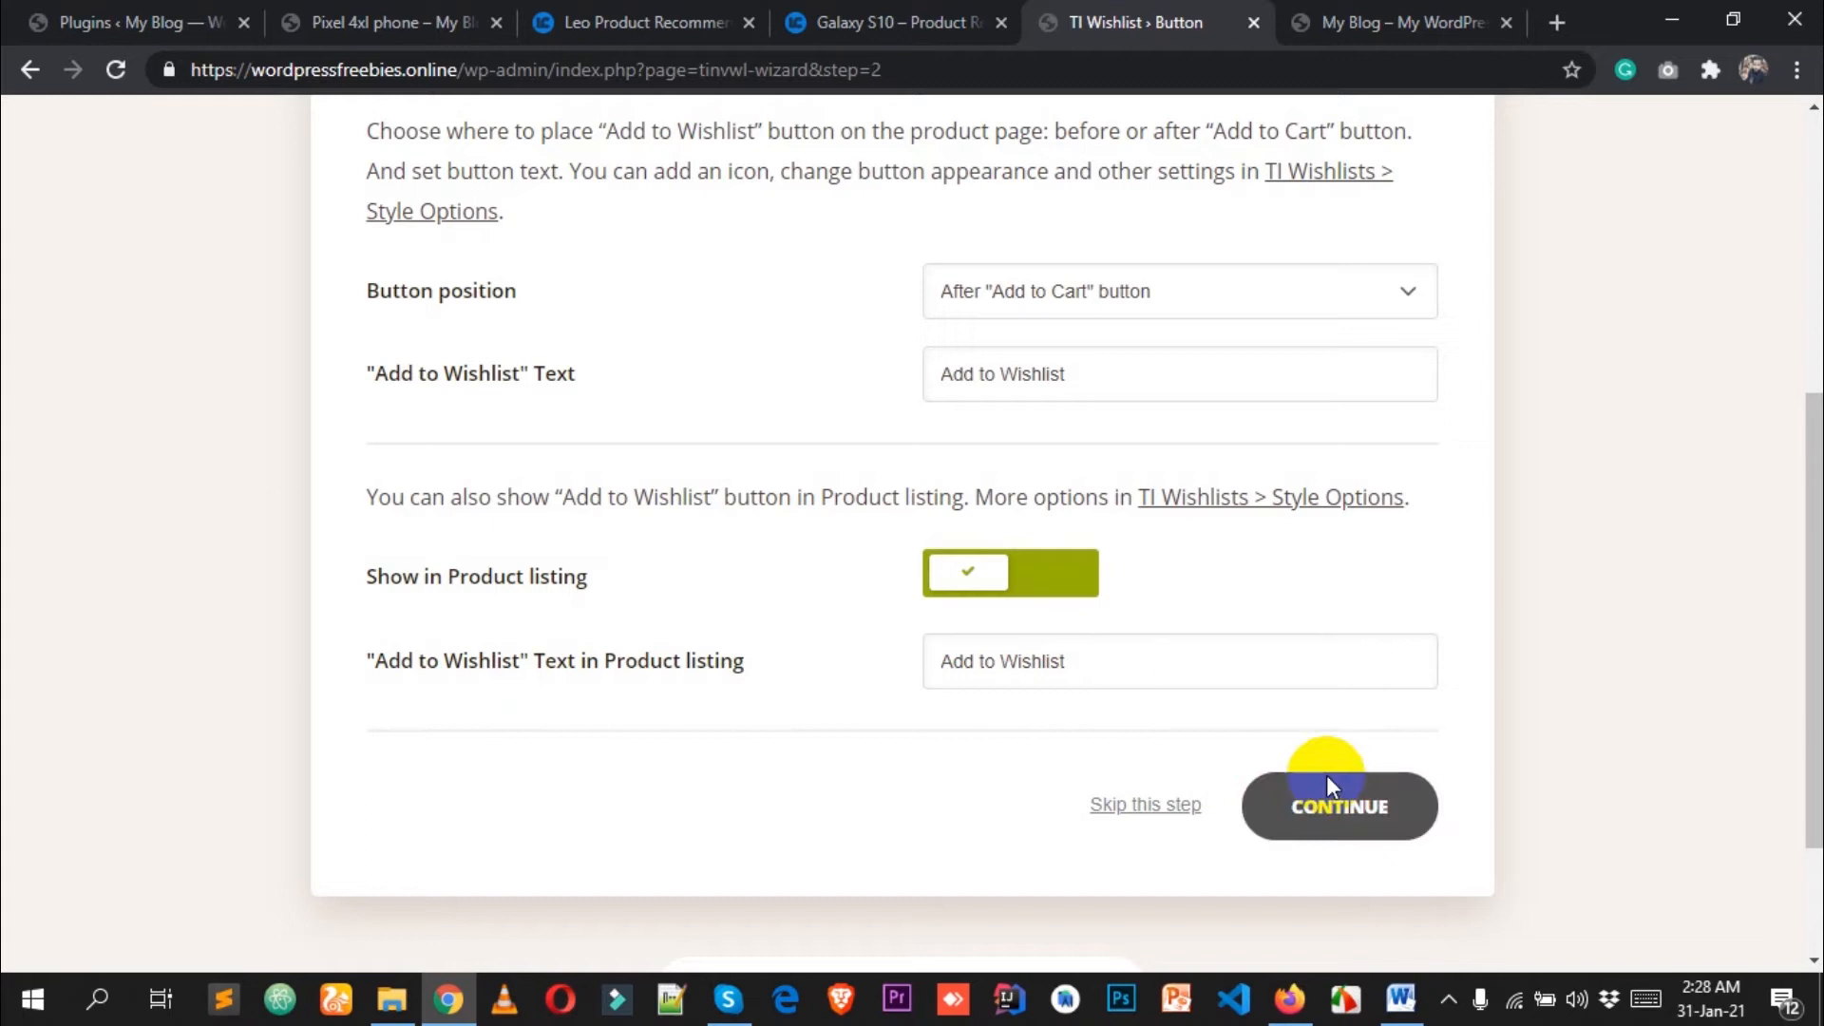
left_click(1109, 665)
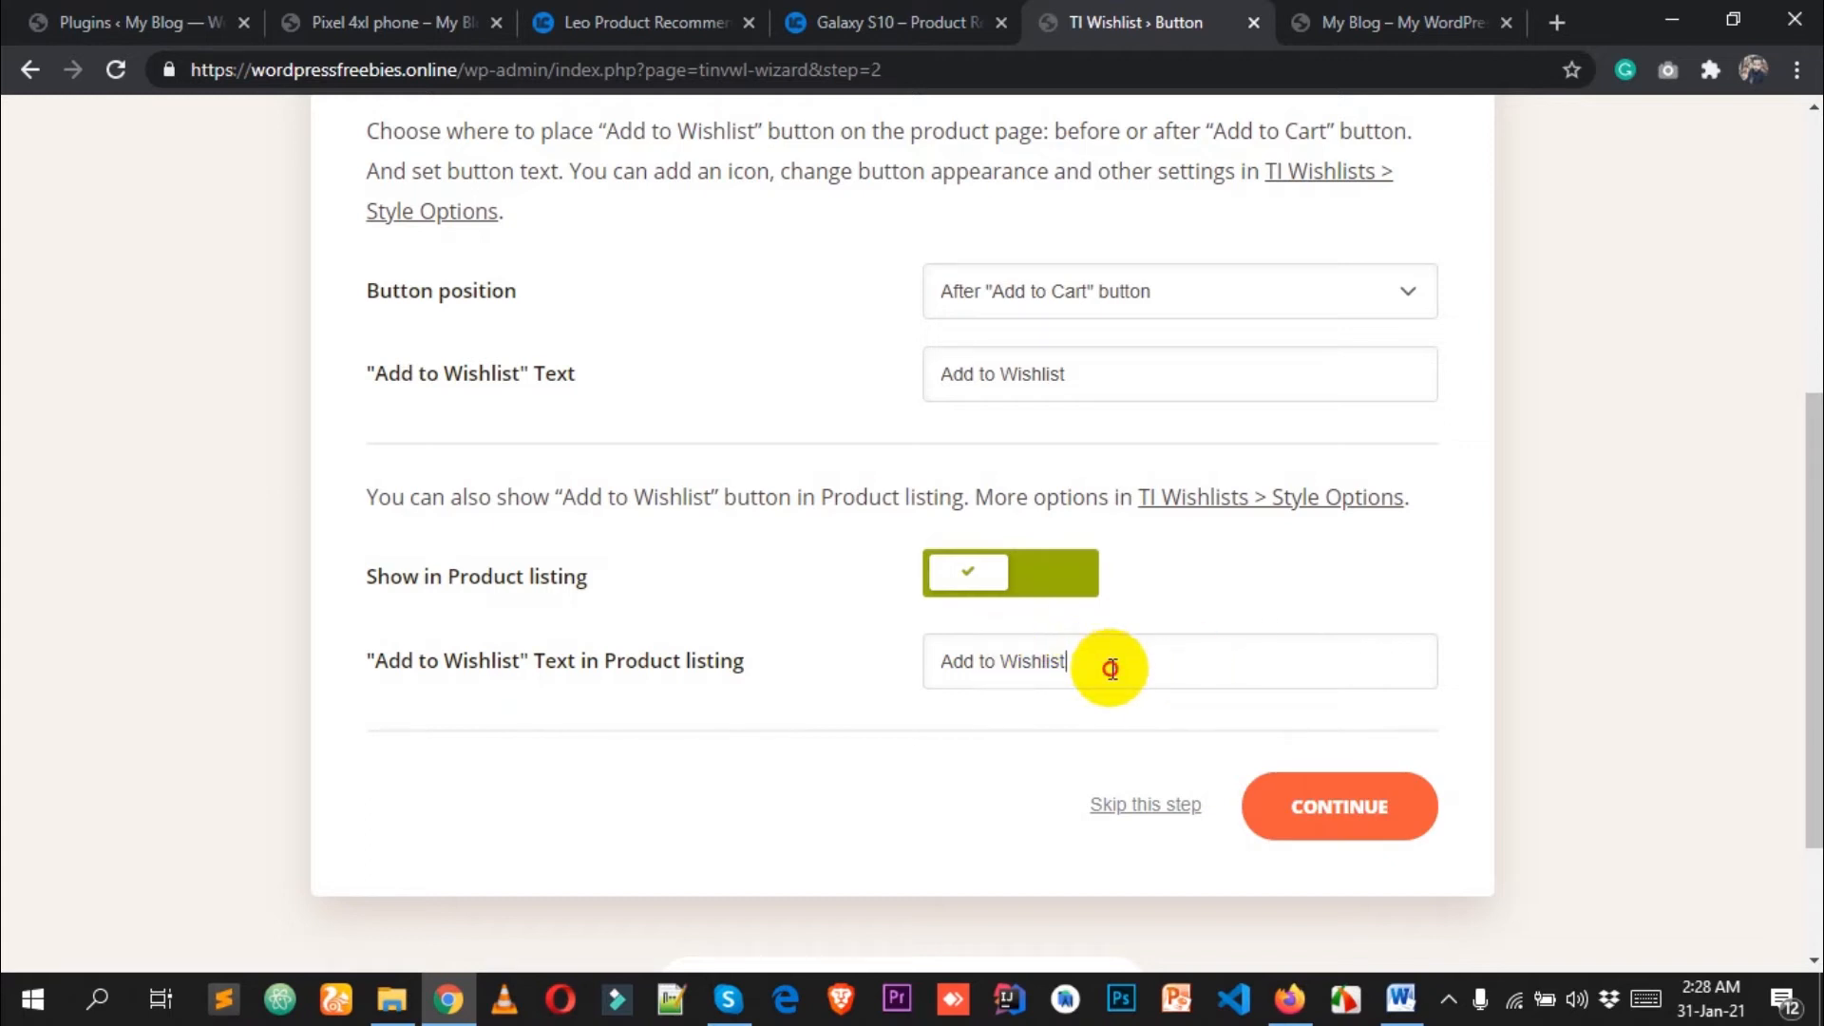
left_click_drag(1142, 662, 802, 639)
key("BackSpace")
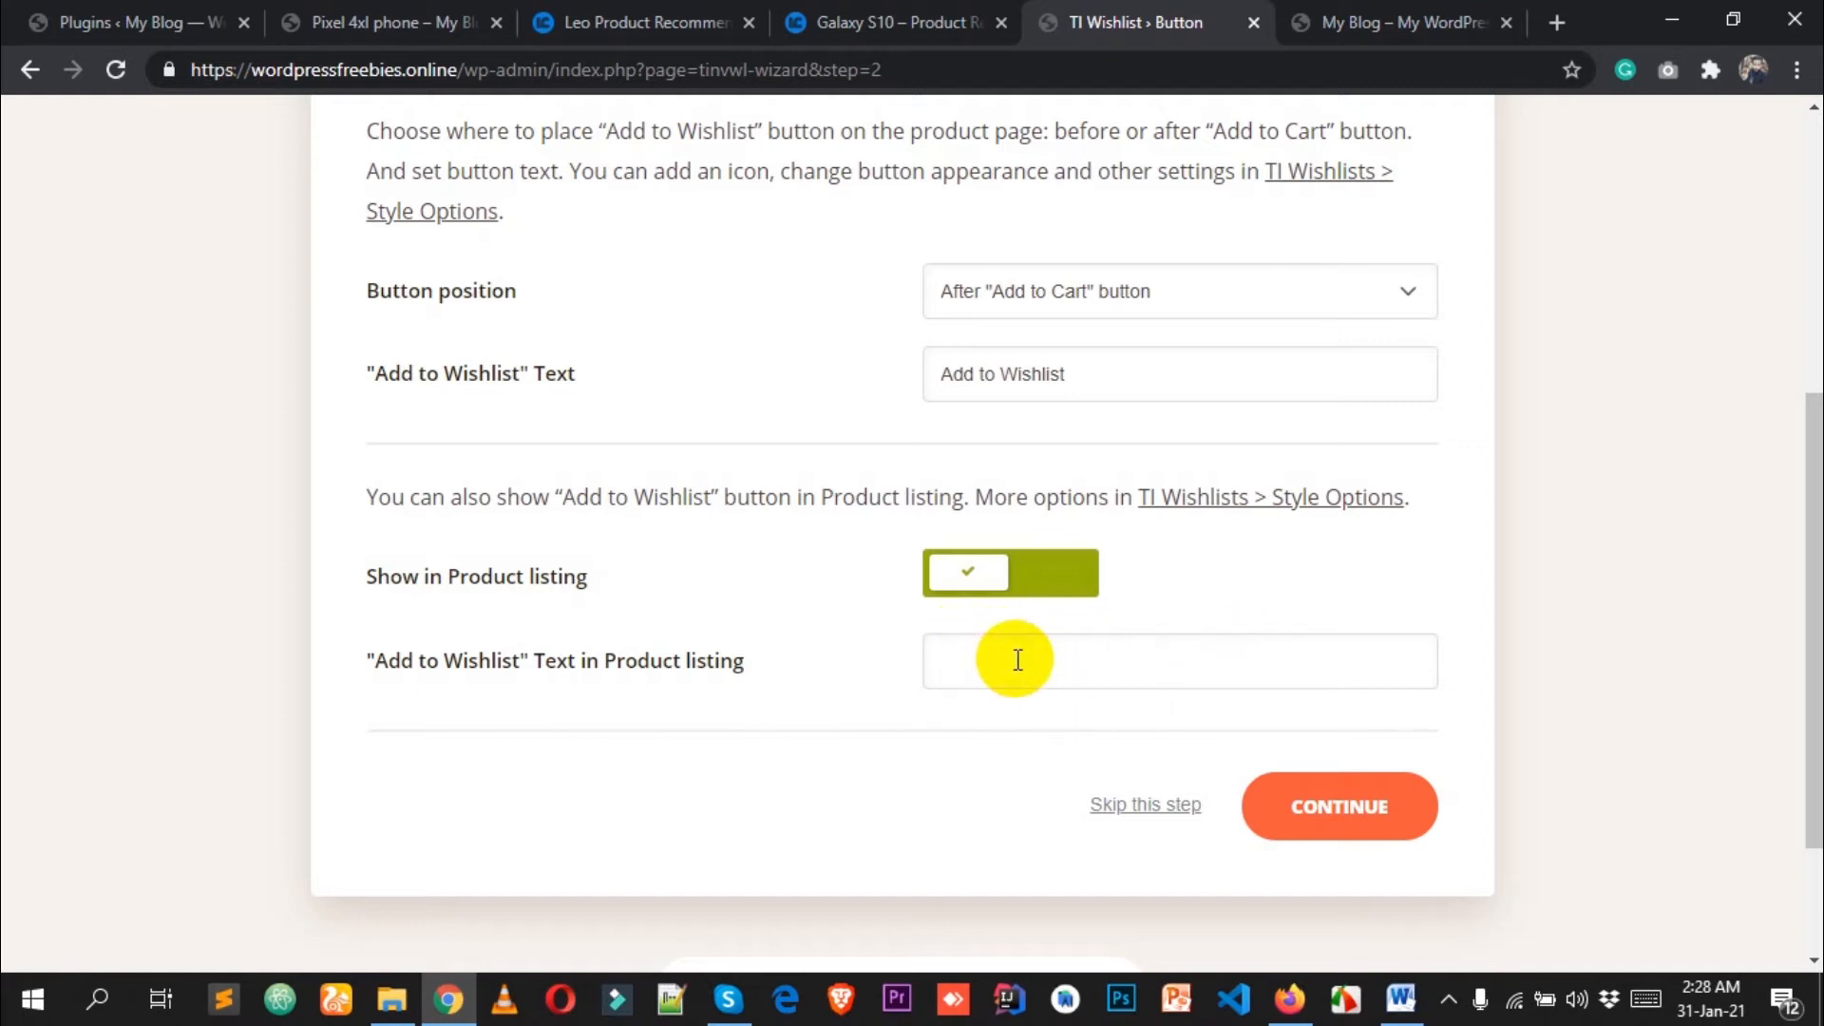
scroll(1078, 692, "down", 2)
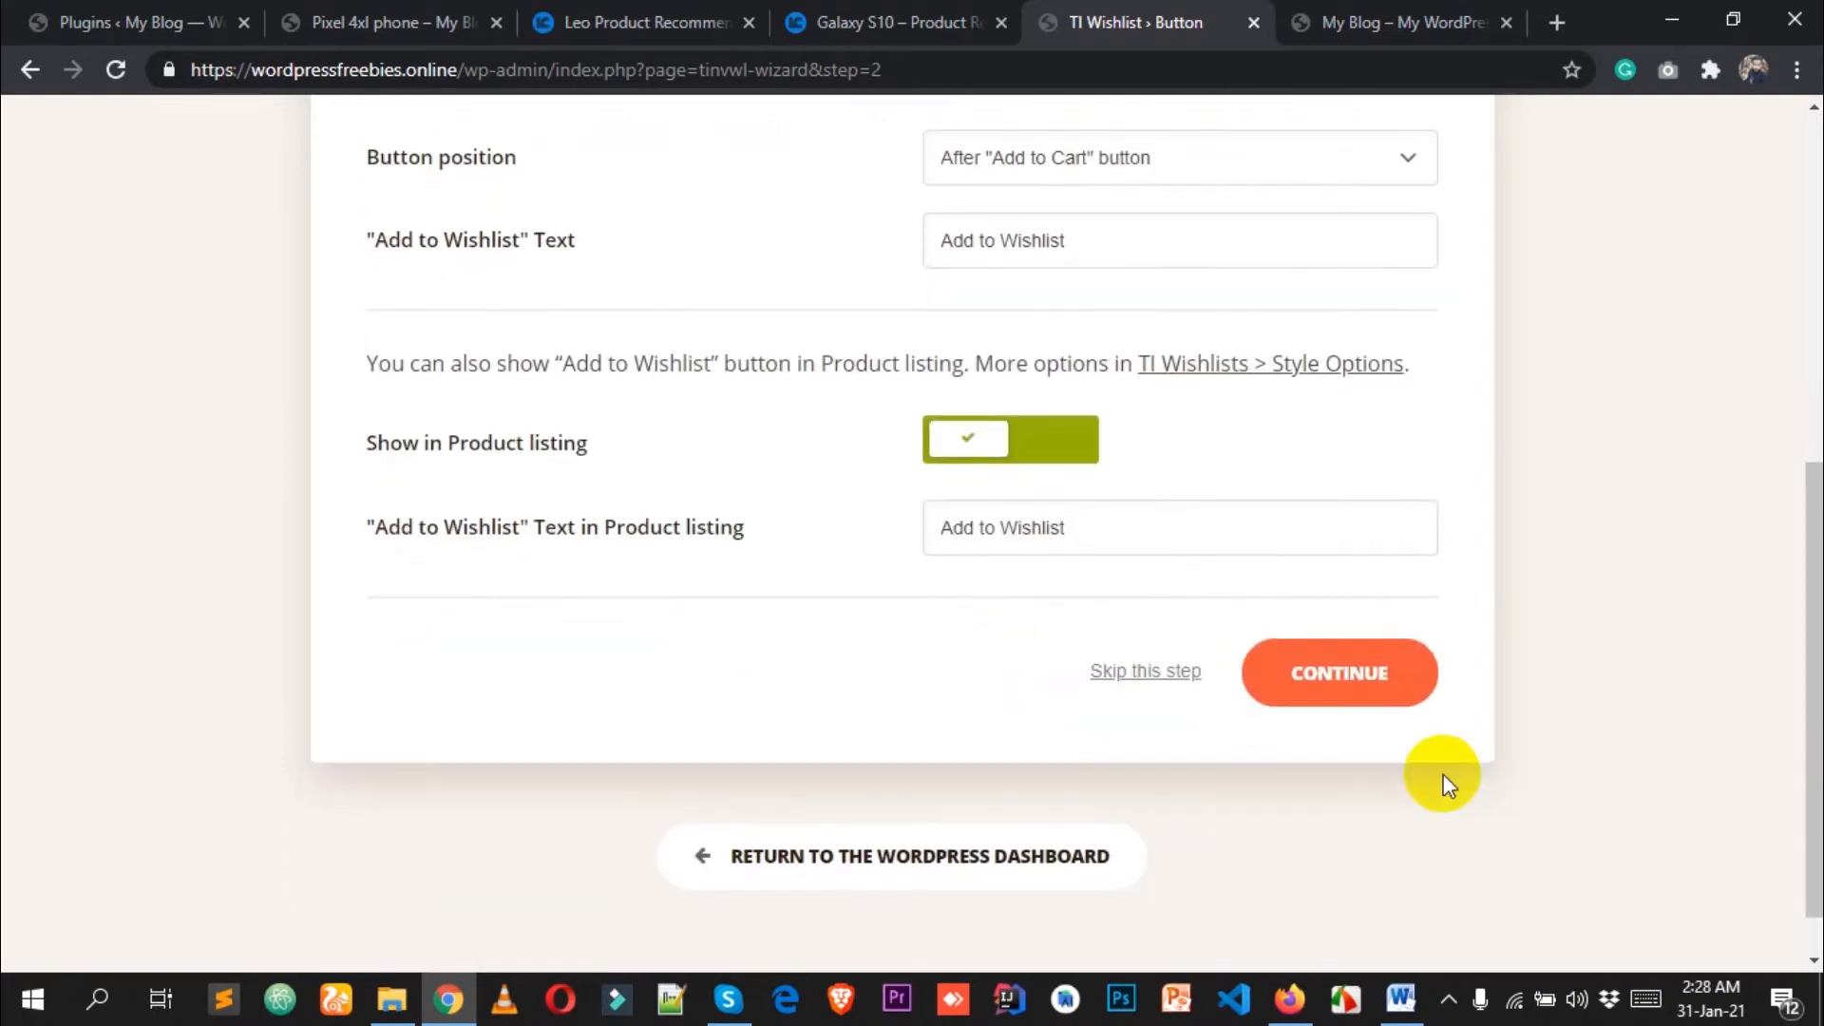
left_click(1398, 697)
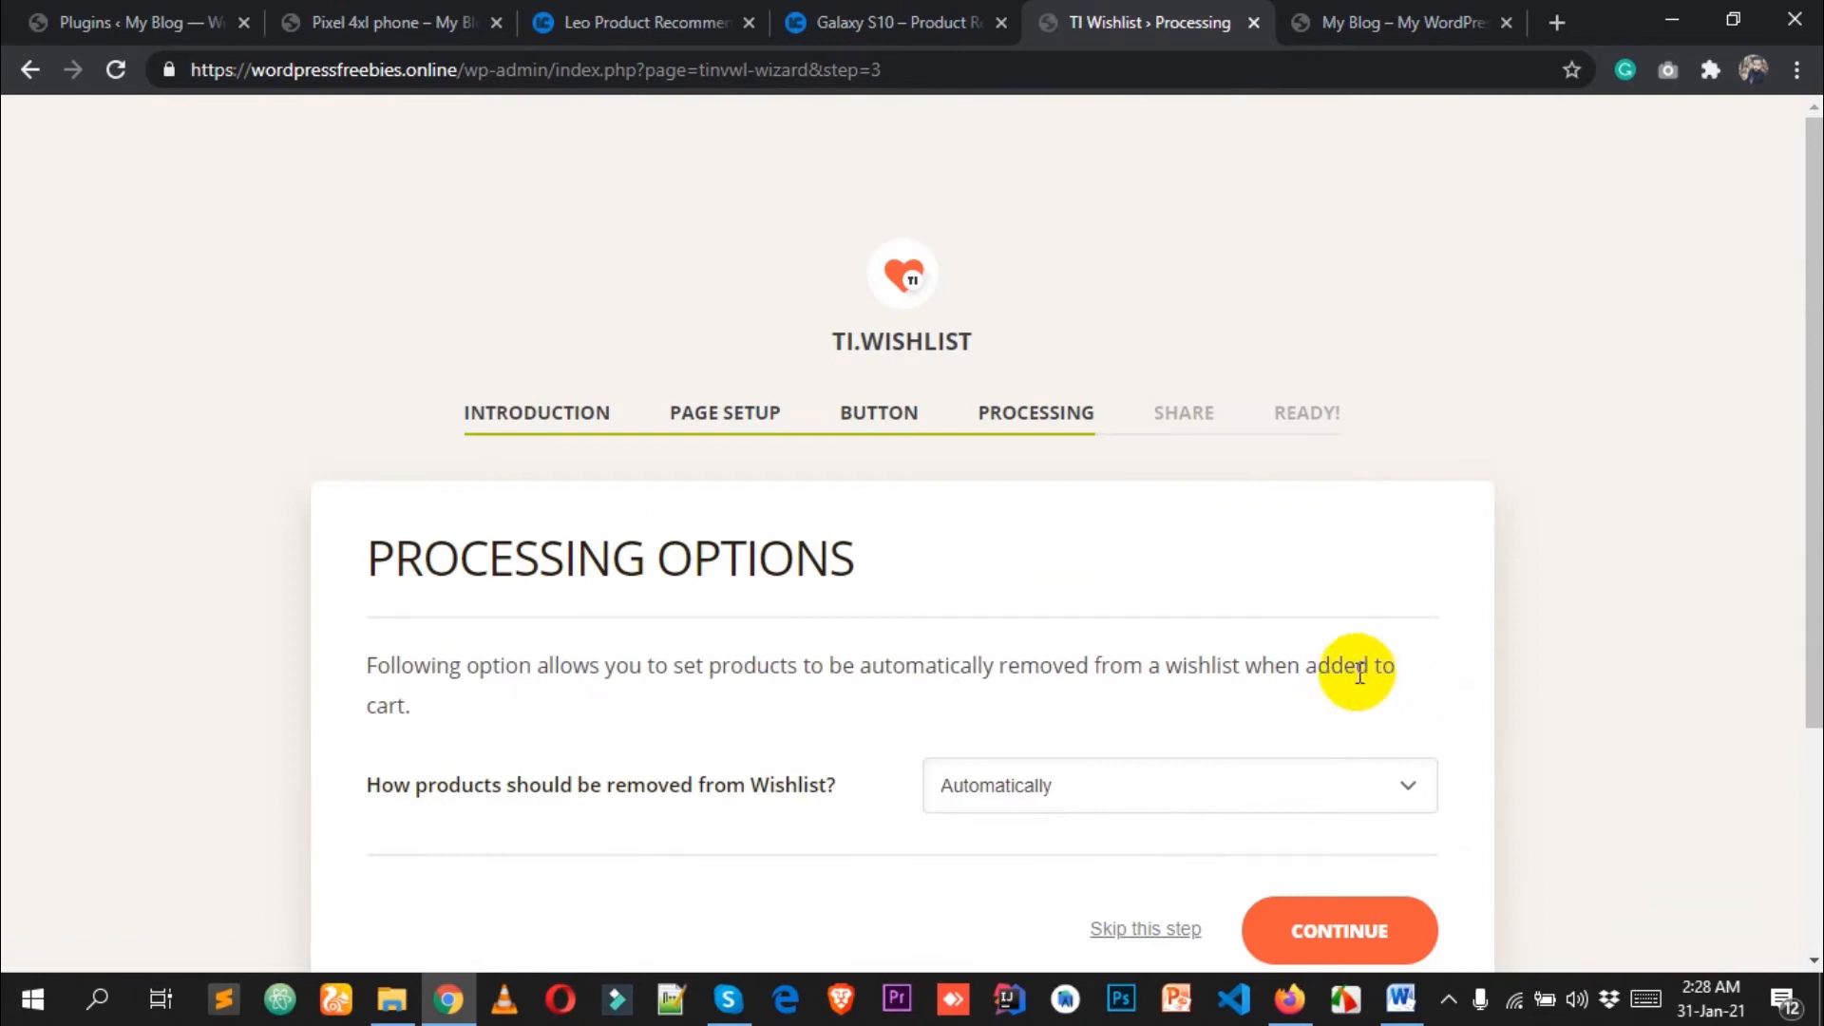
Keep product removal from the wishlist set to Automatically and continue to the share settings.
scroll(1347, 656, "down", 3)
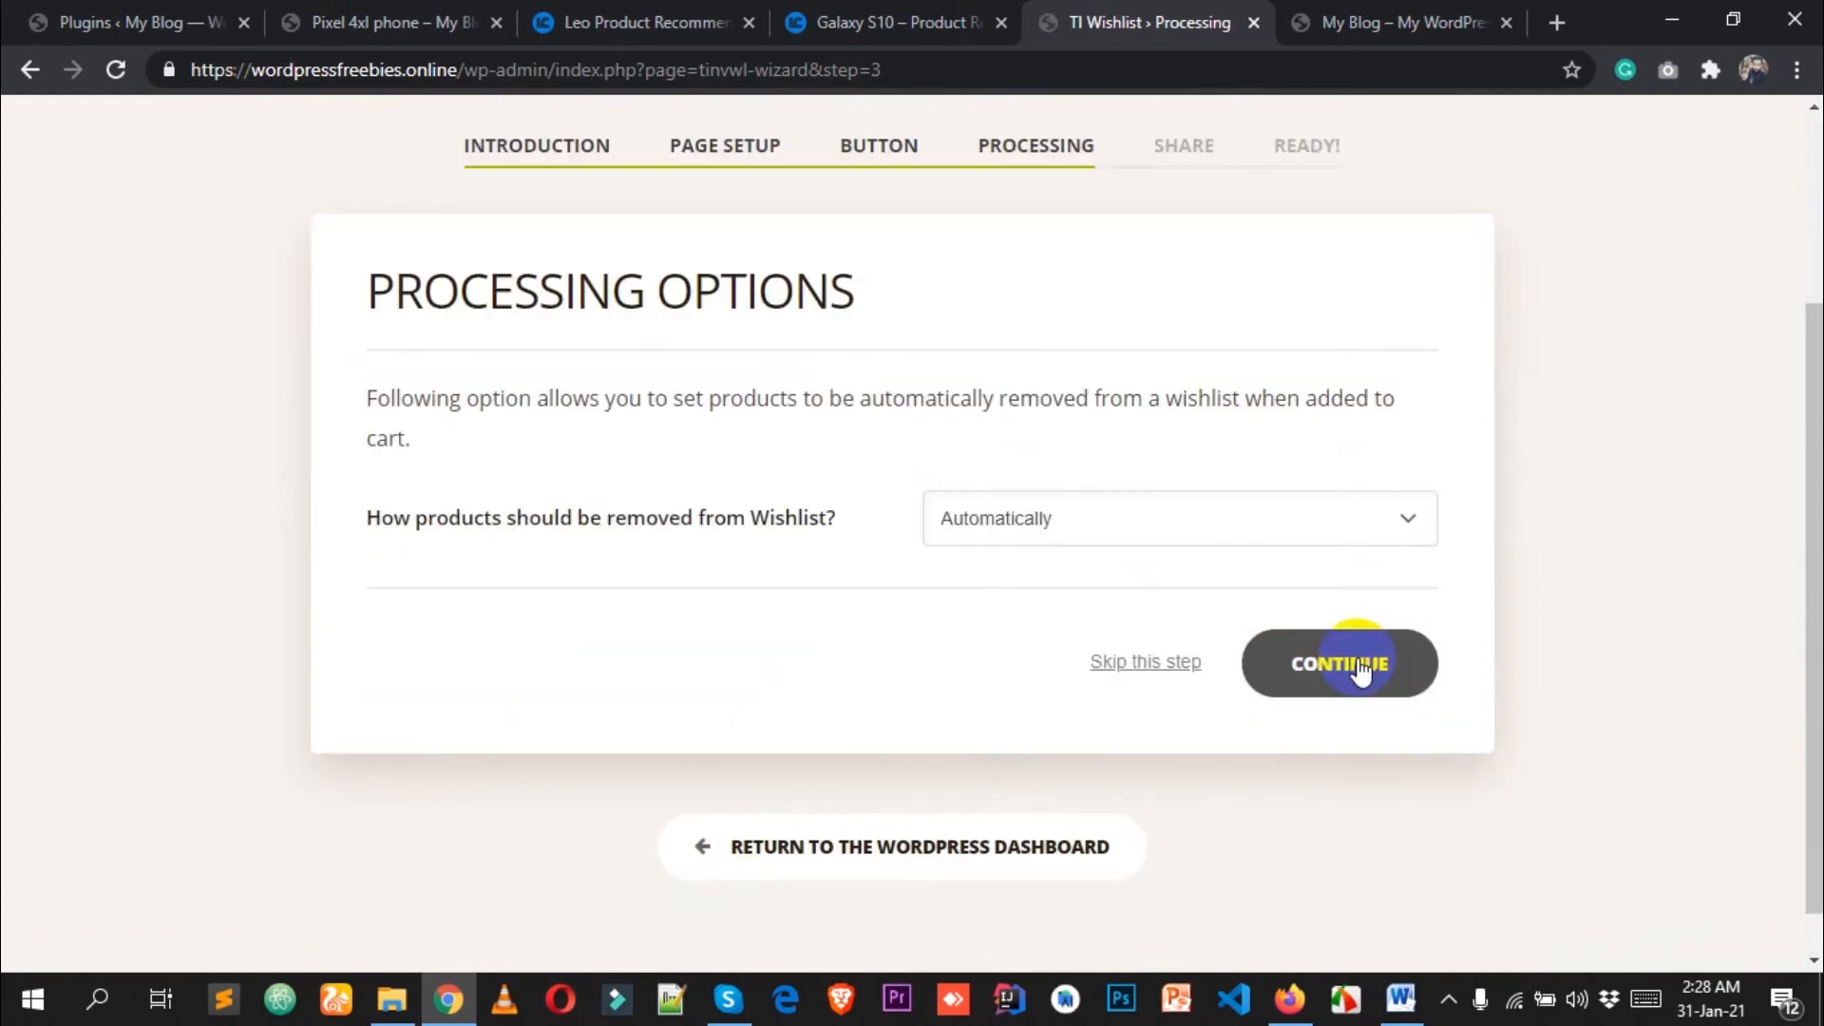
left_click(1041, 520)
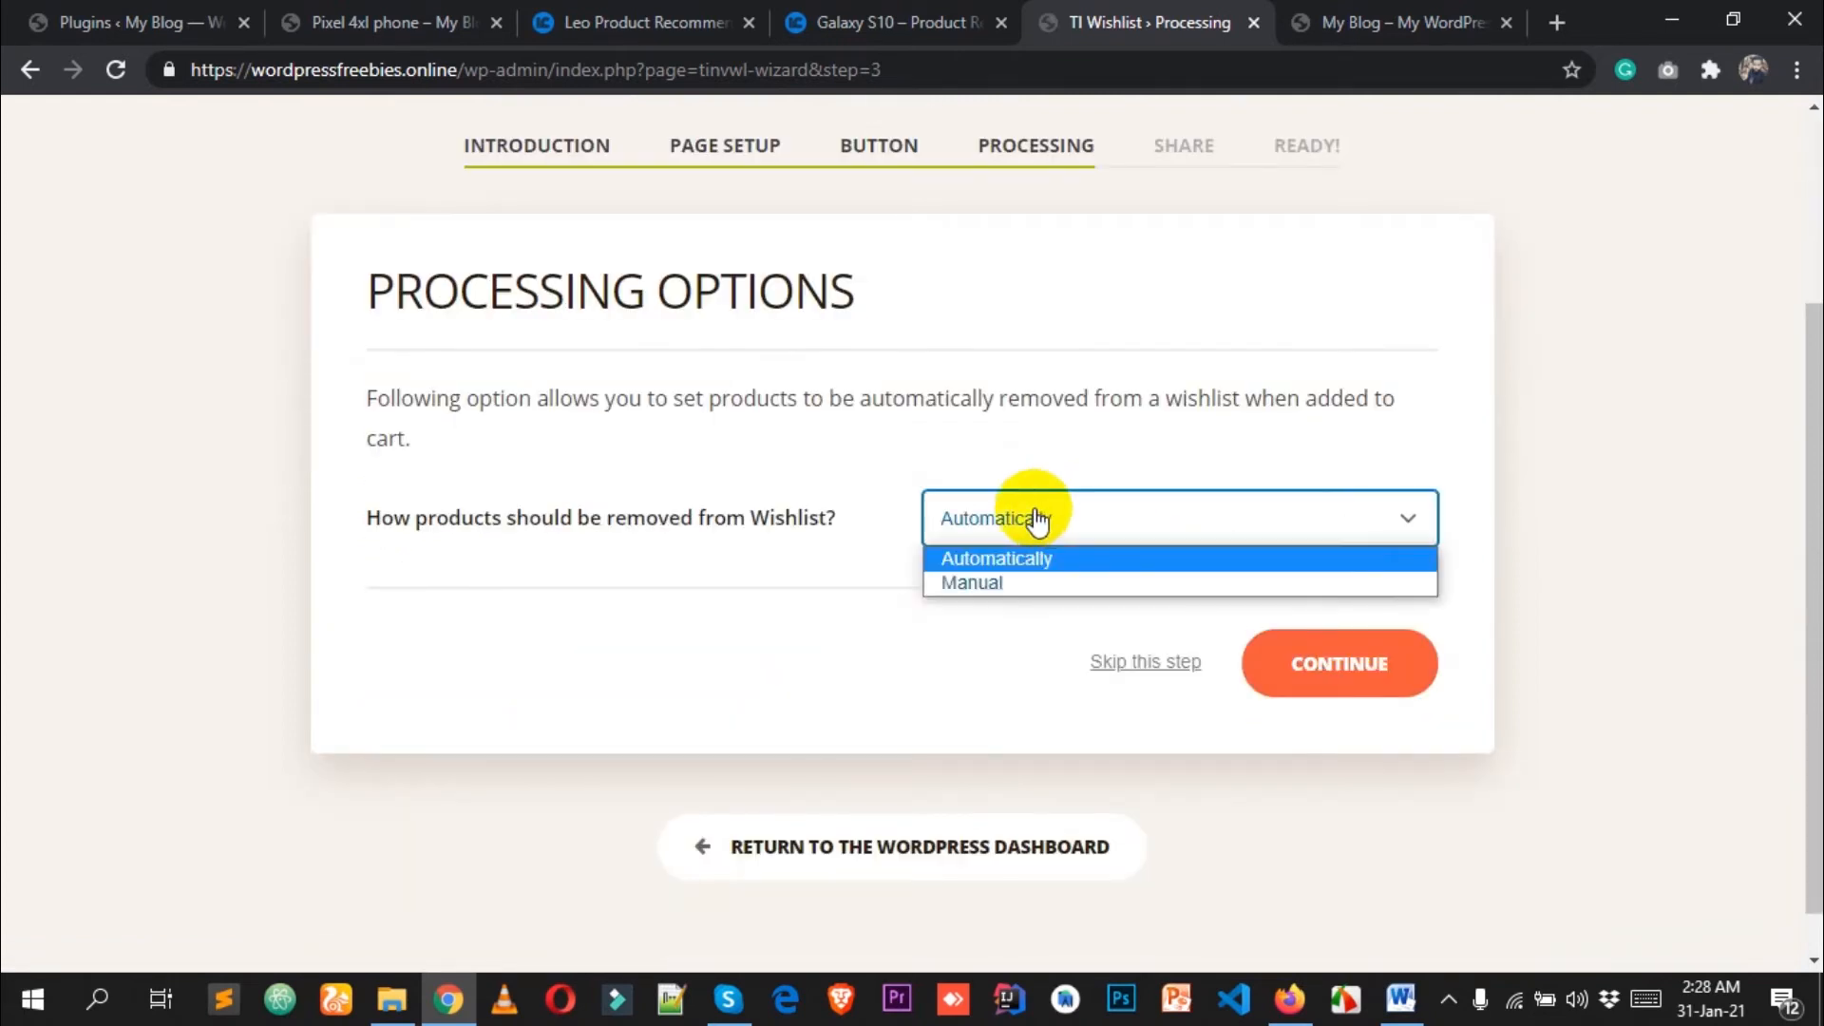
left_click(737, 564)
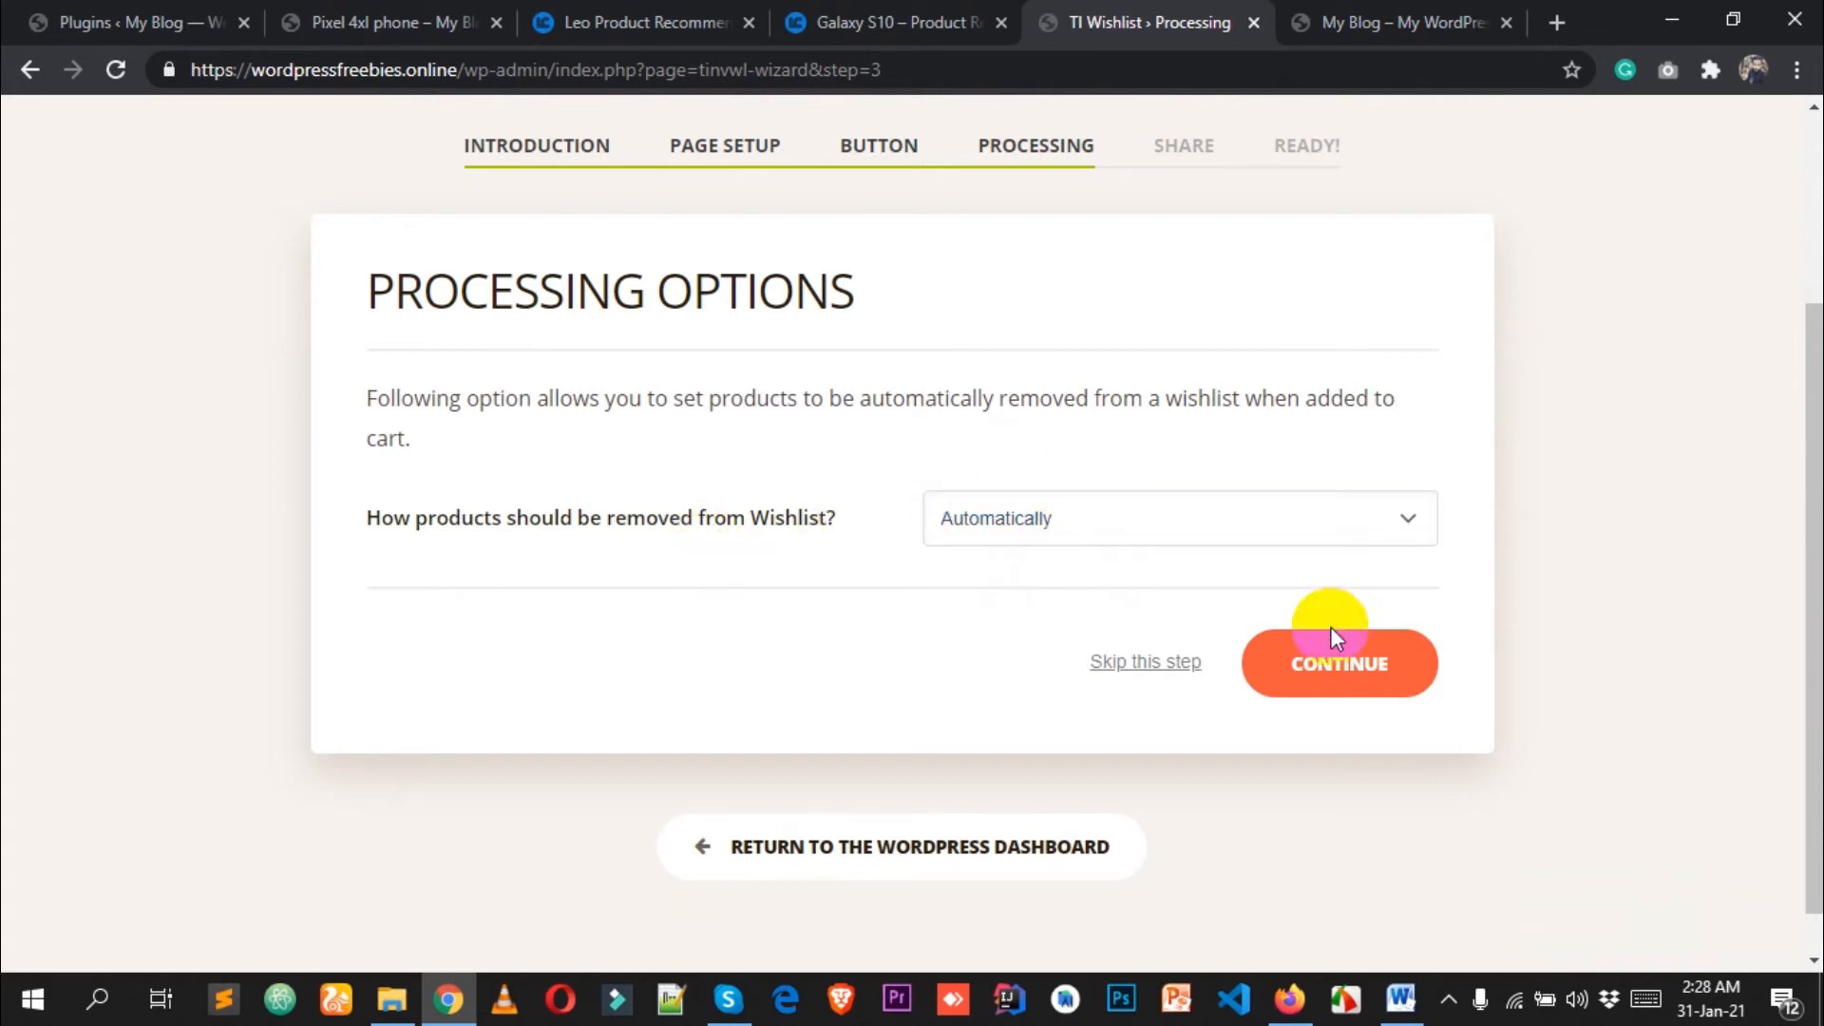
left_click(1368, 665)
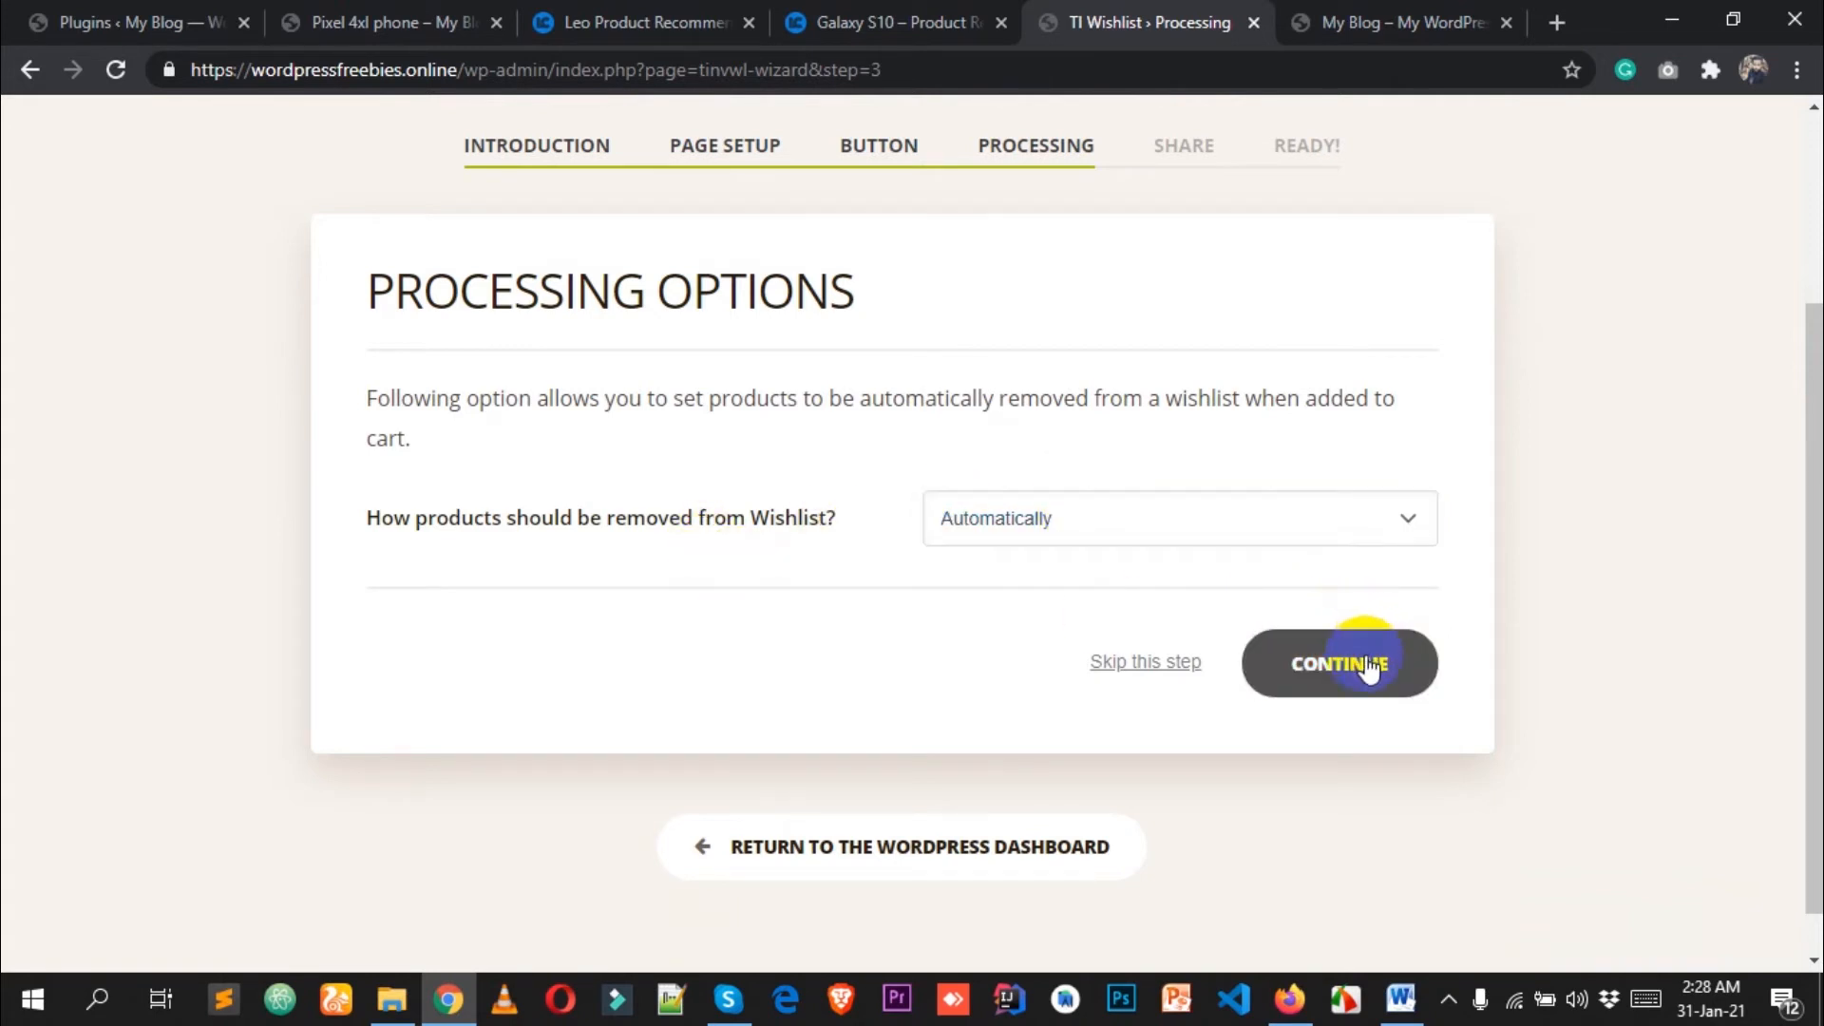
left_click(1365, 665)
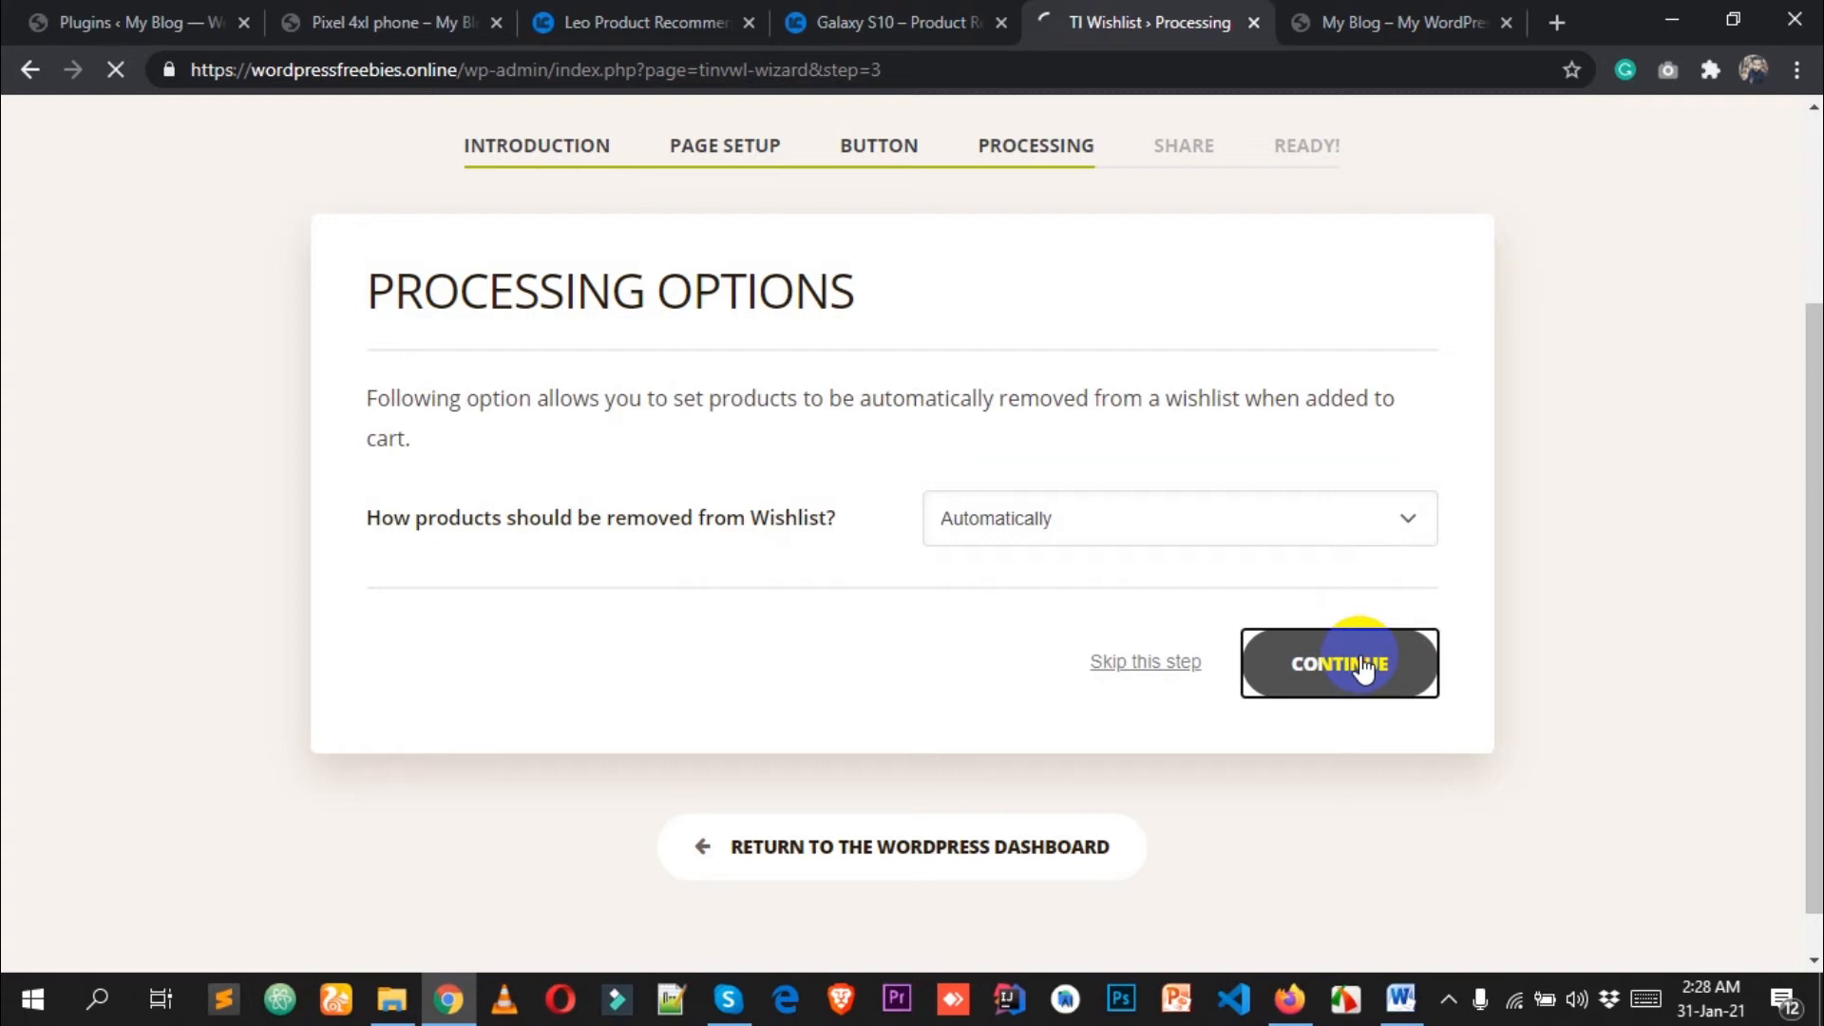
Keep the Facebook, Twitter, Pinterest, WhatsApp, Clipboard and Share by Email buttons enabled and continue to the wizard's final page.
scroll(1088, 602, "down", 3)
scroll(1322, 496, "down", 1)
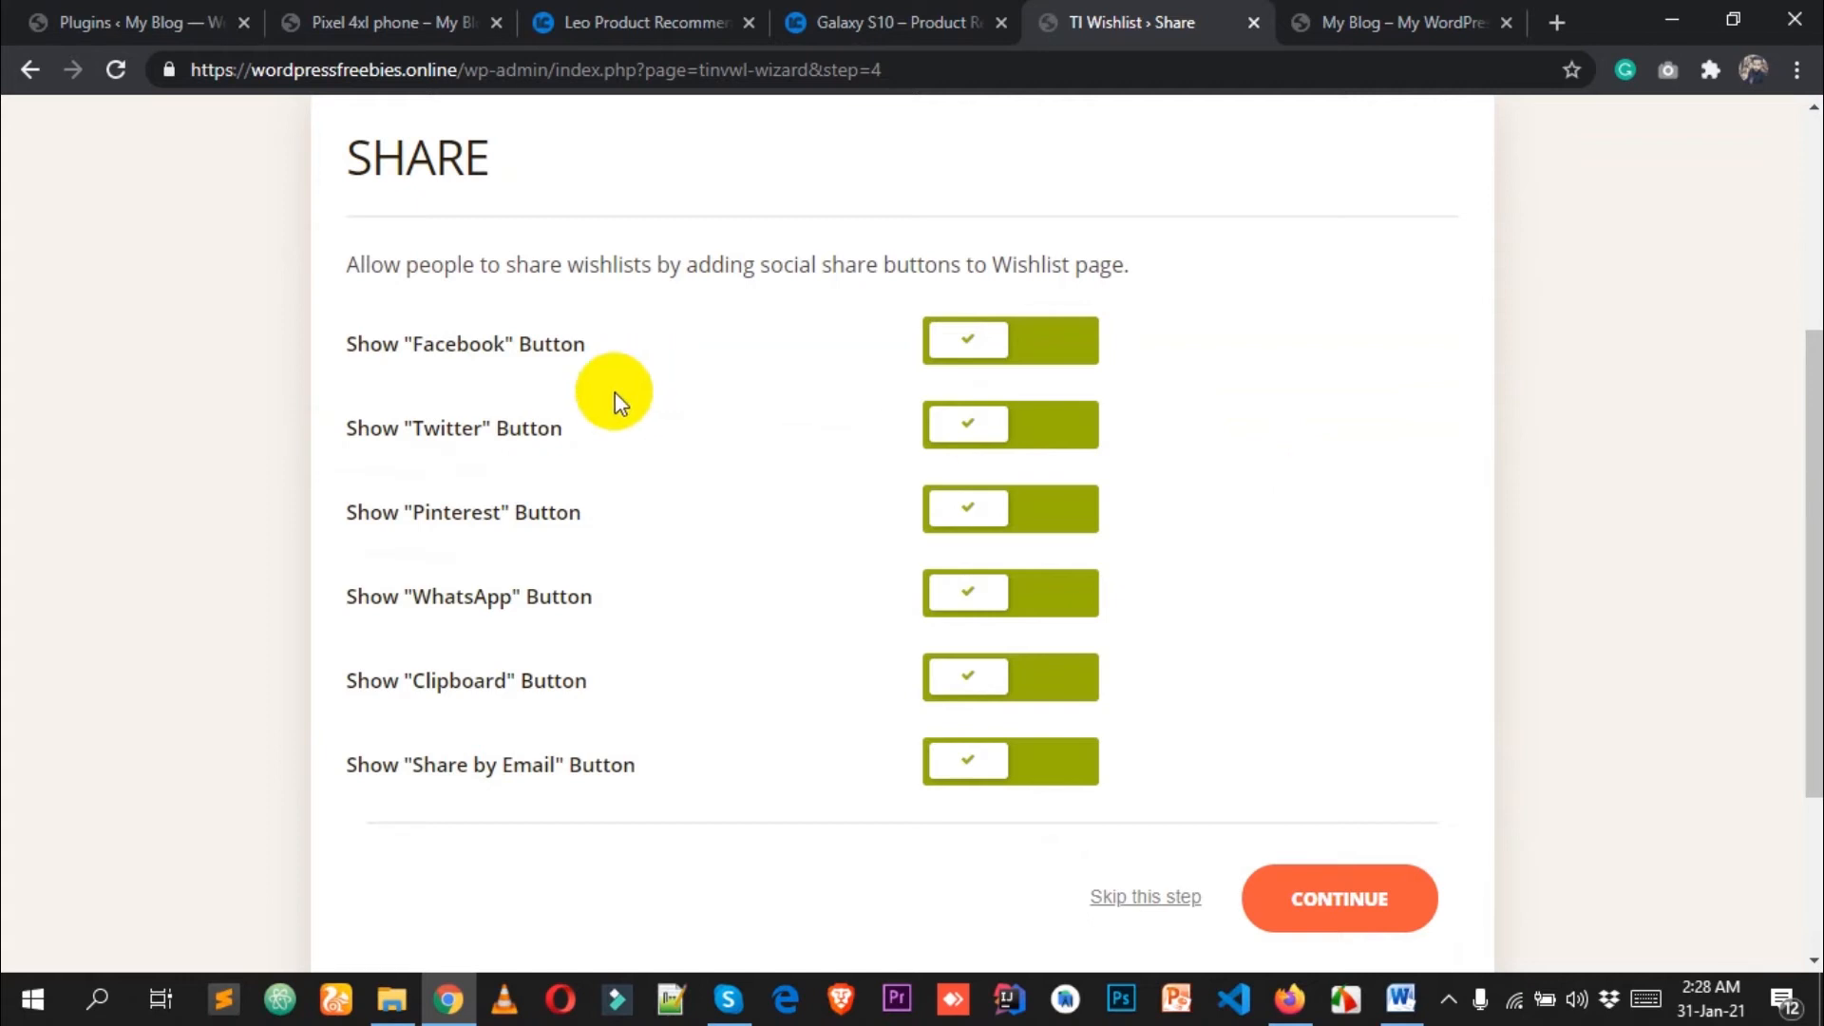
scroll(1030, 517, "down", 3)
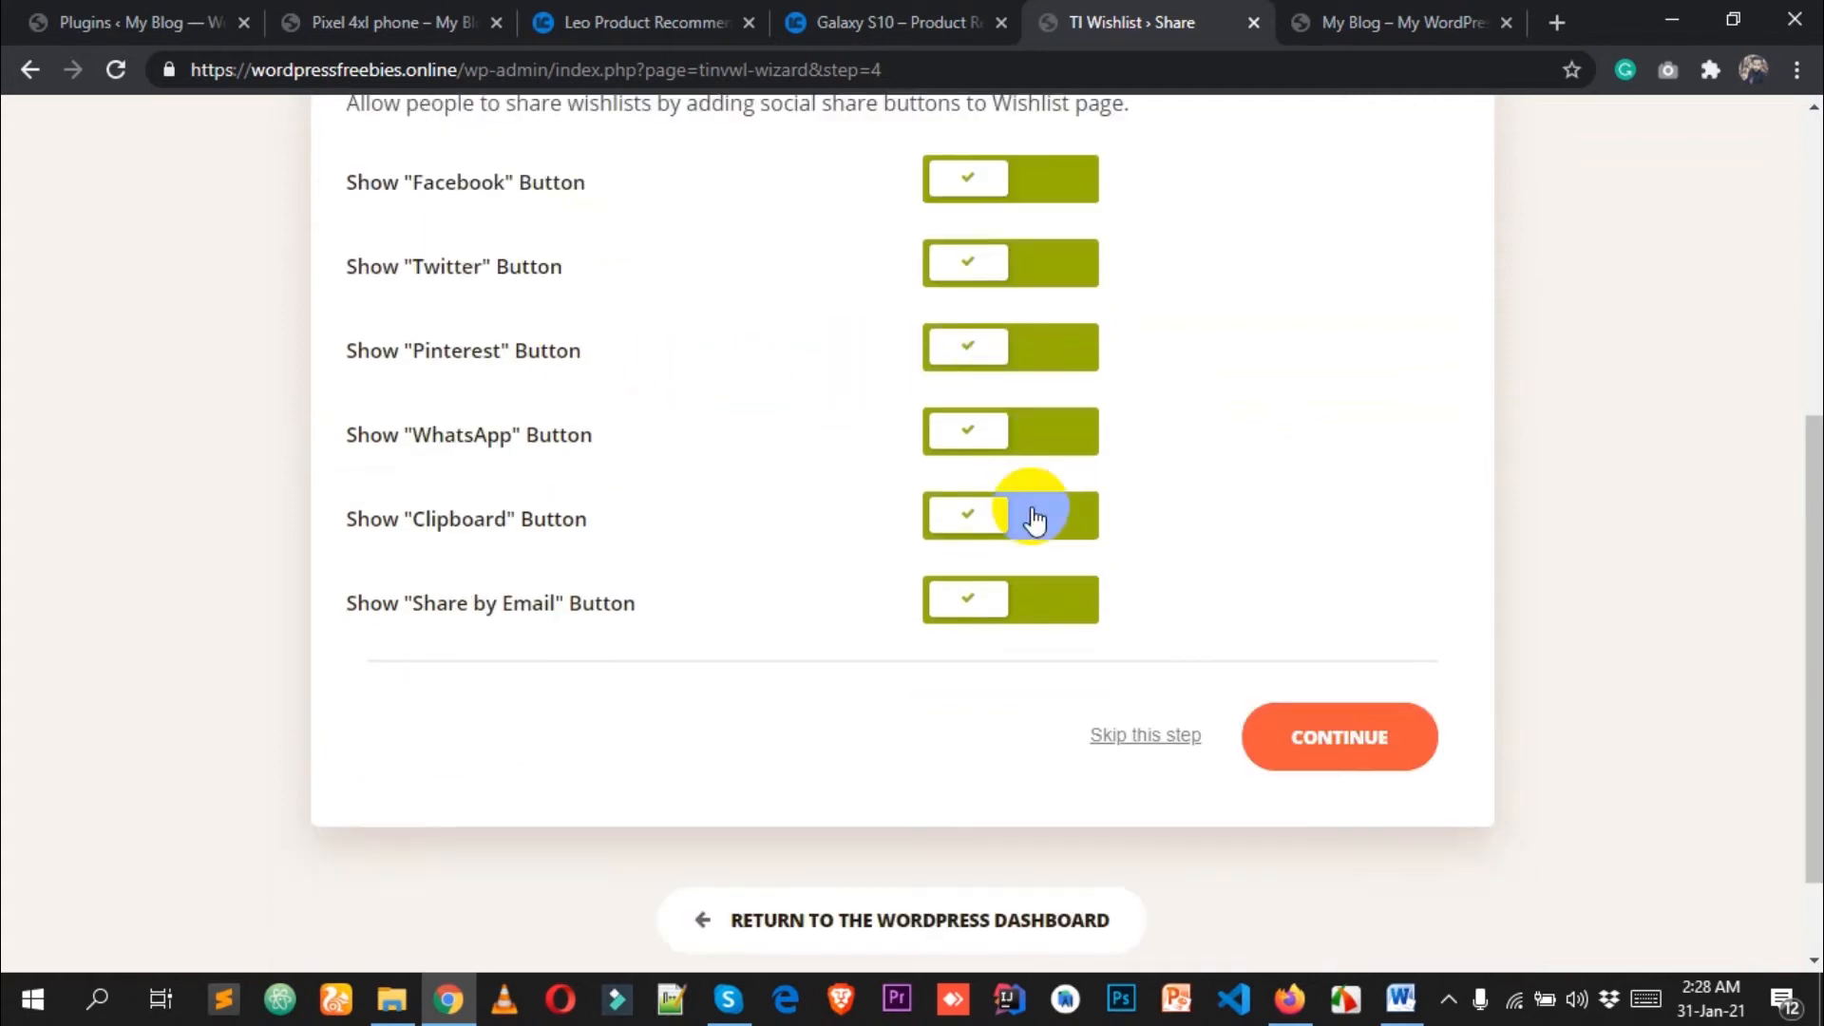
scroll(1048, 475, "up", 4)
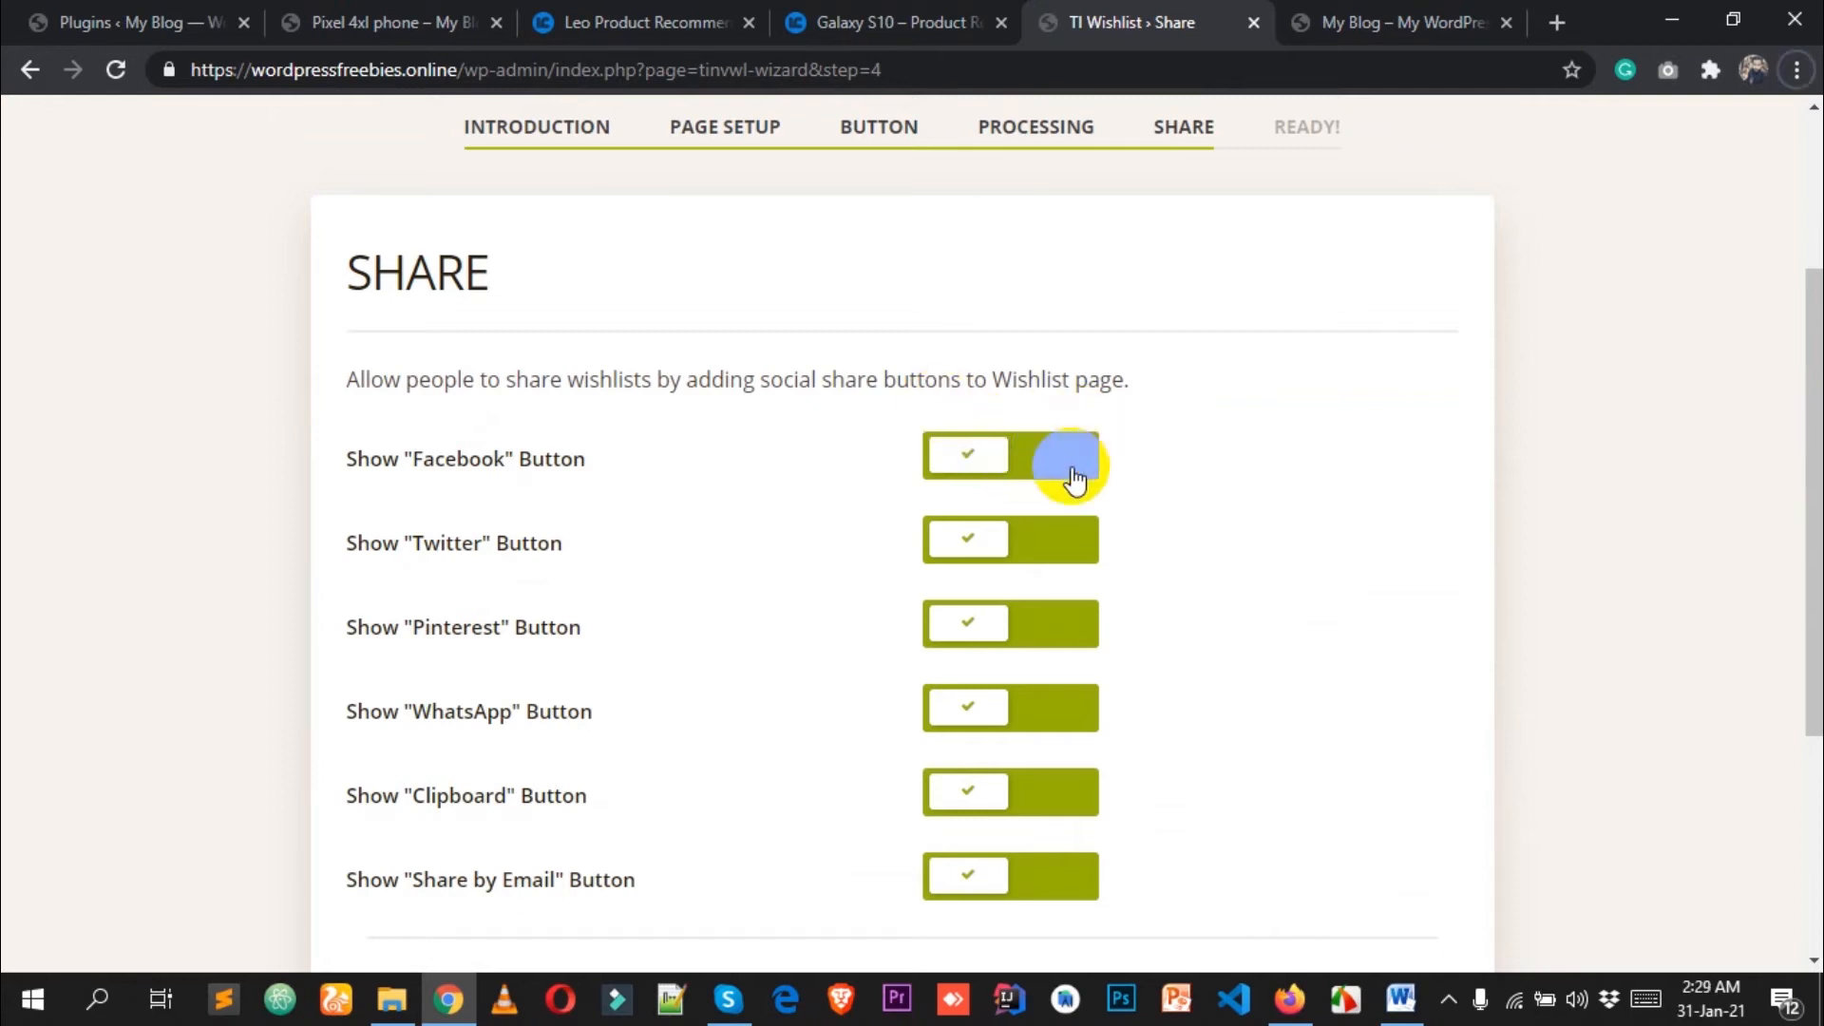
scroll(1064, 470, "down", 1)
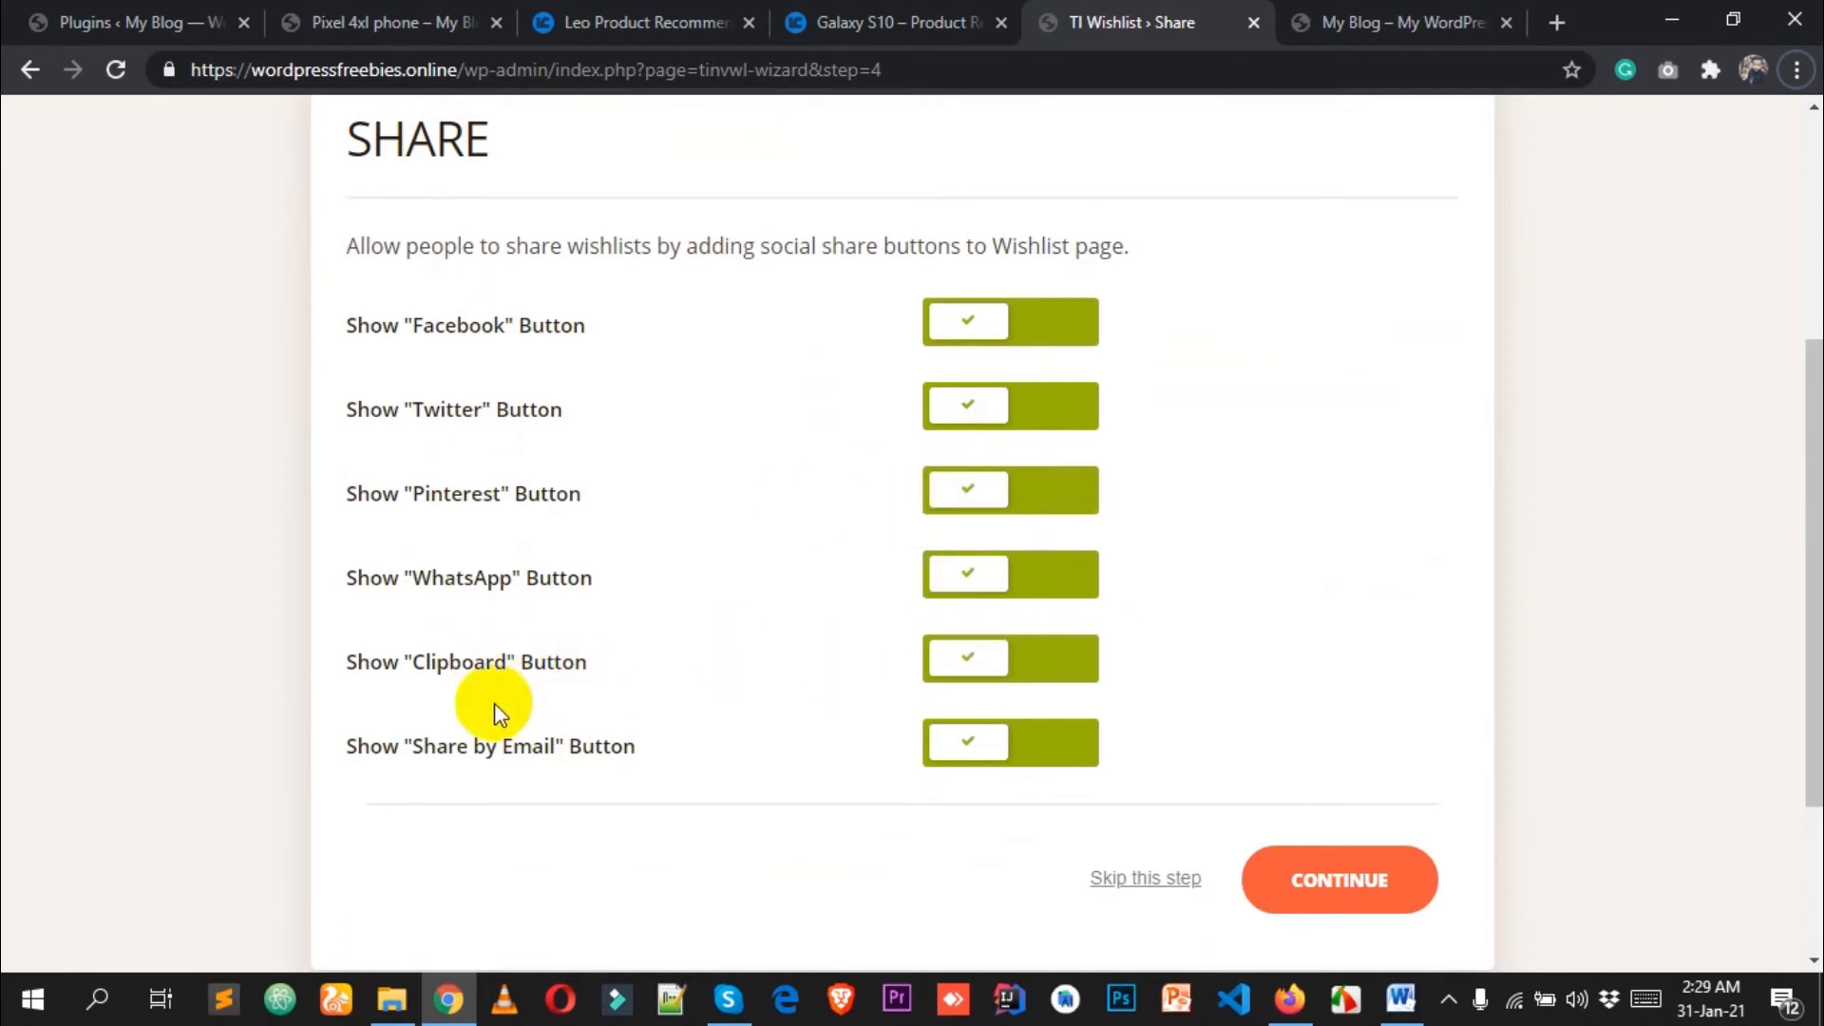
scroll(468, 744, "down", 1)
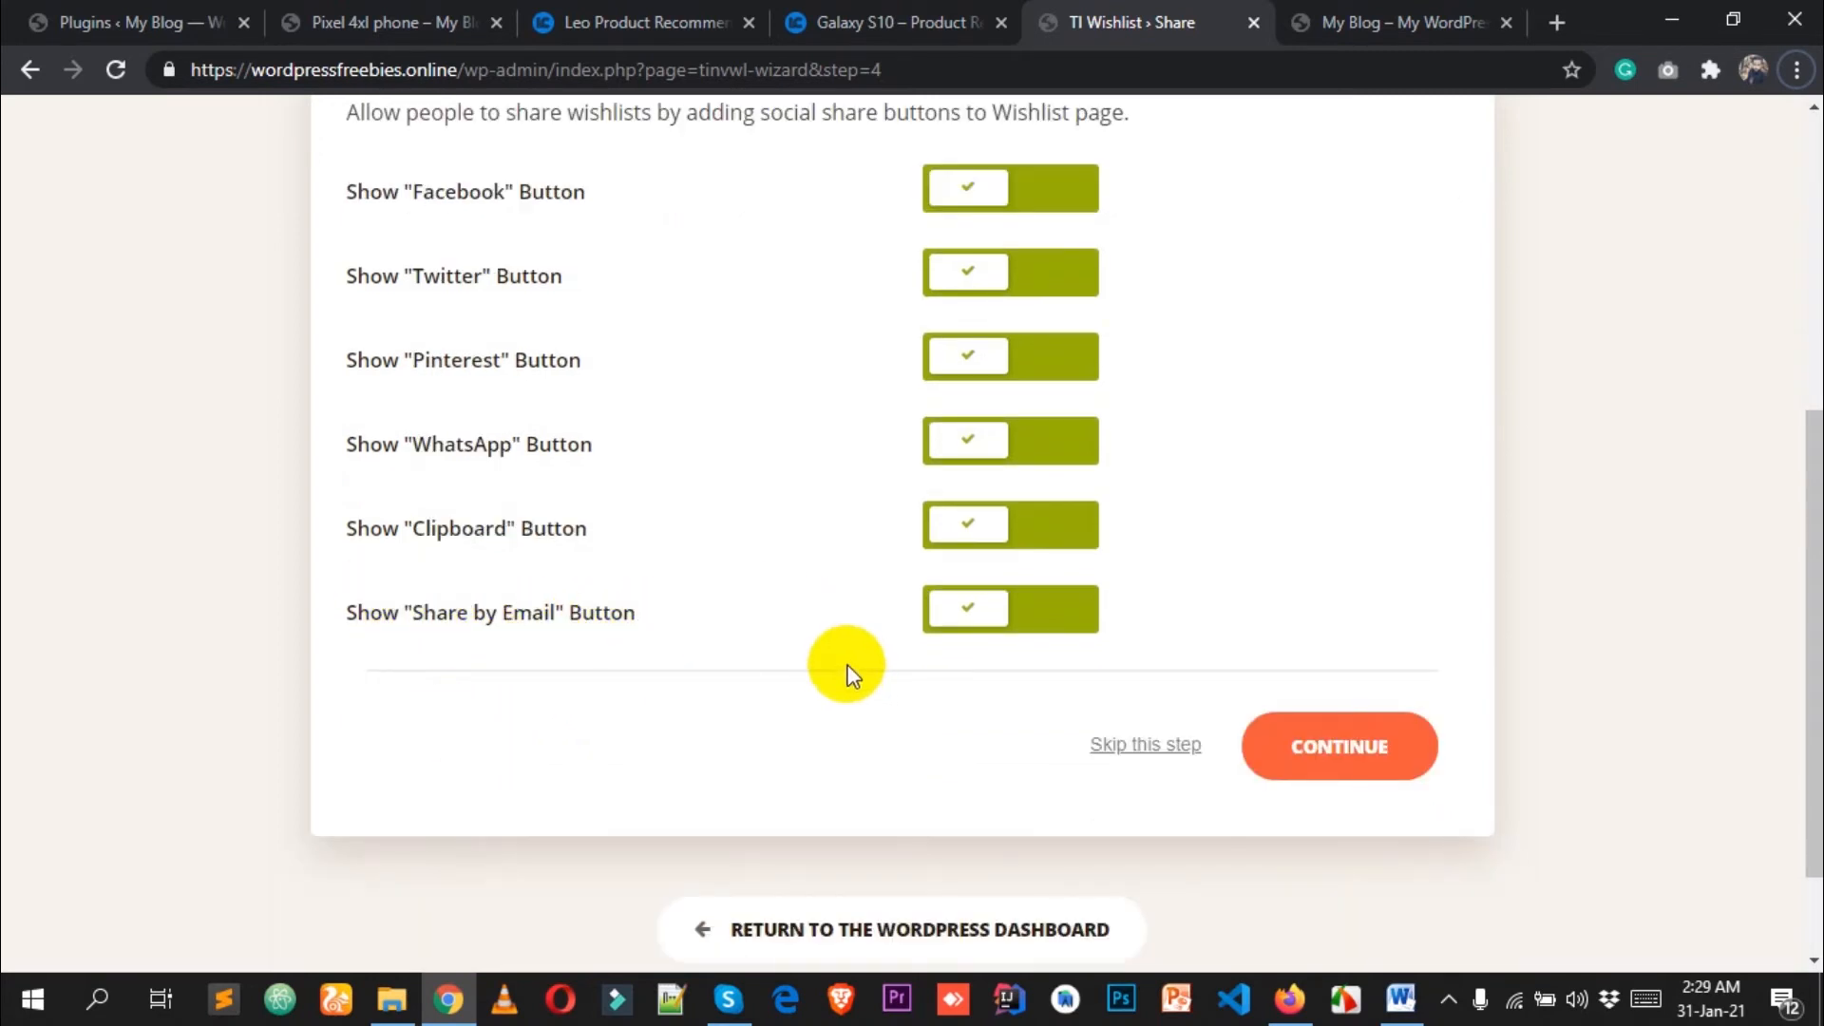
scroll(842, 664, "up", 1)
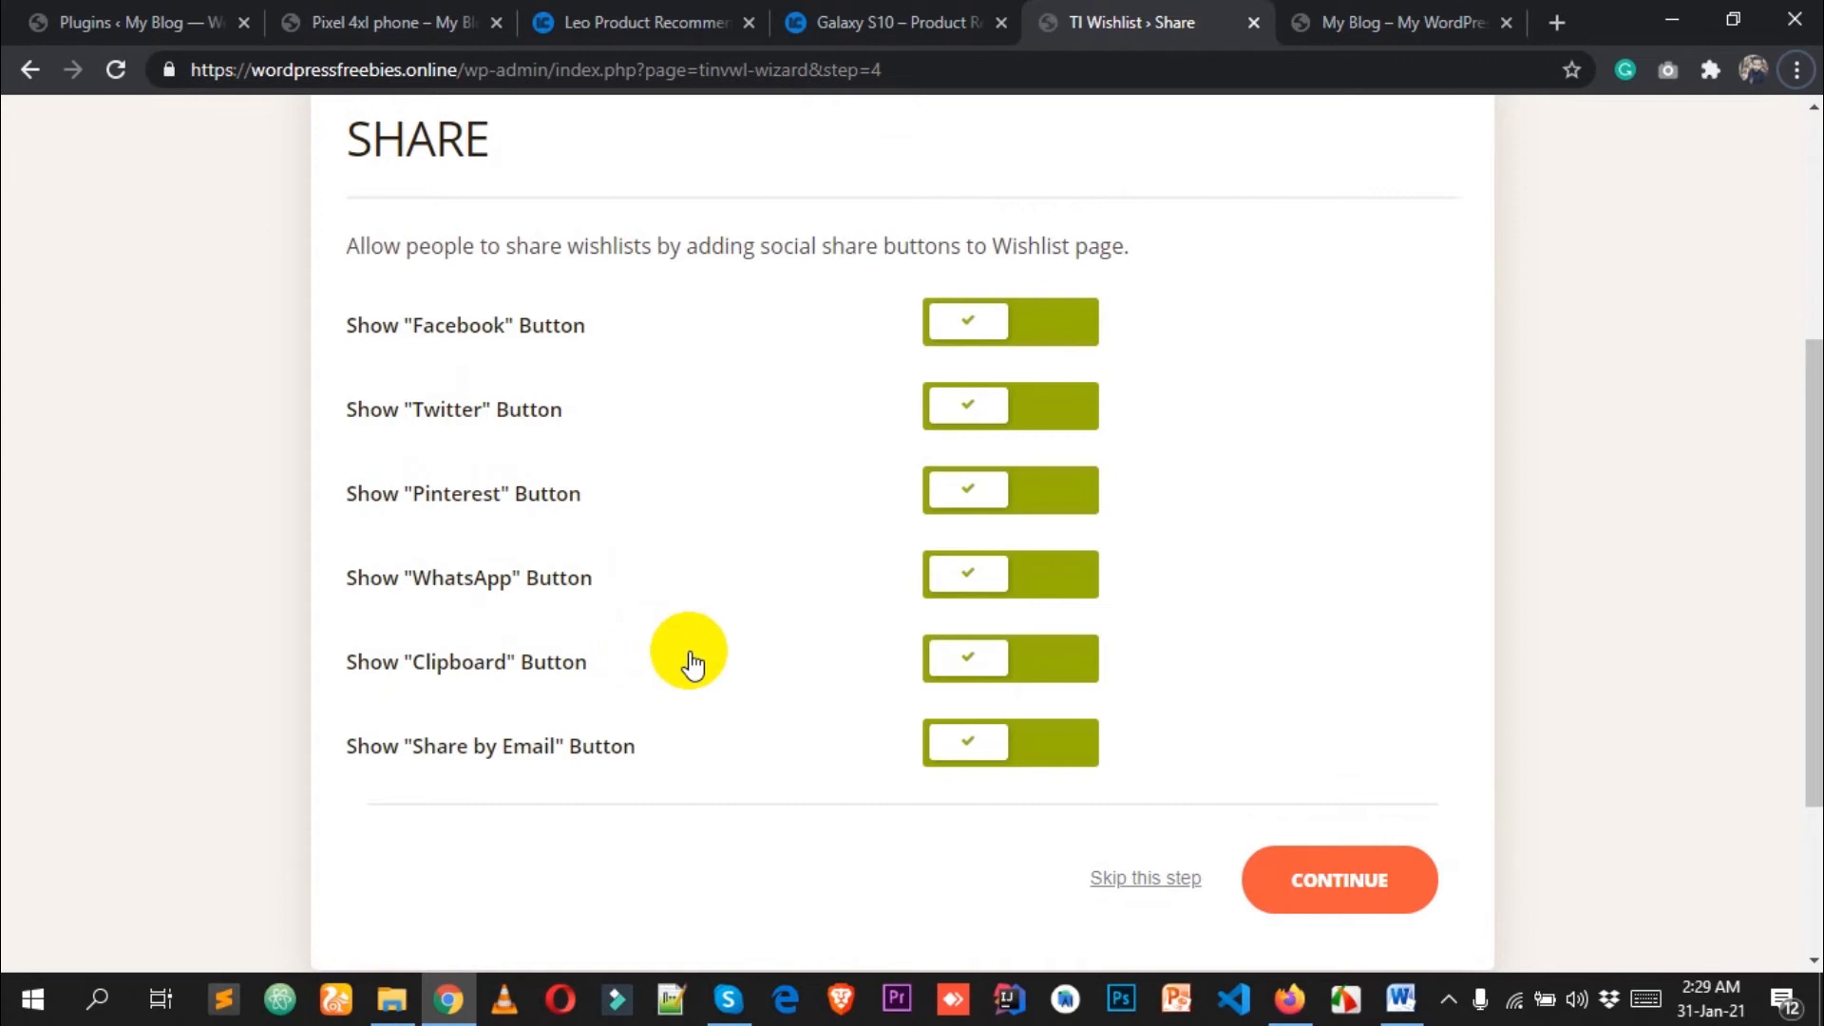
scroll(988, 556, "down", 2)
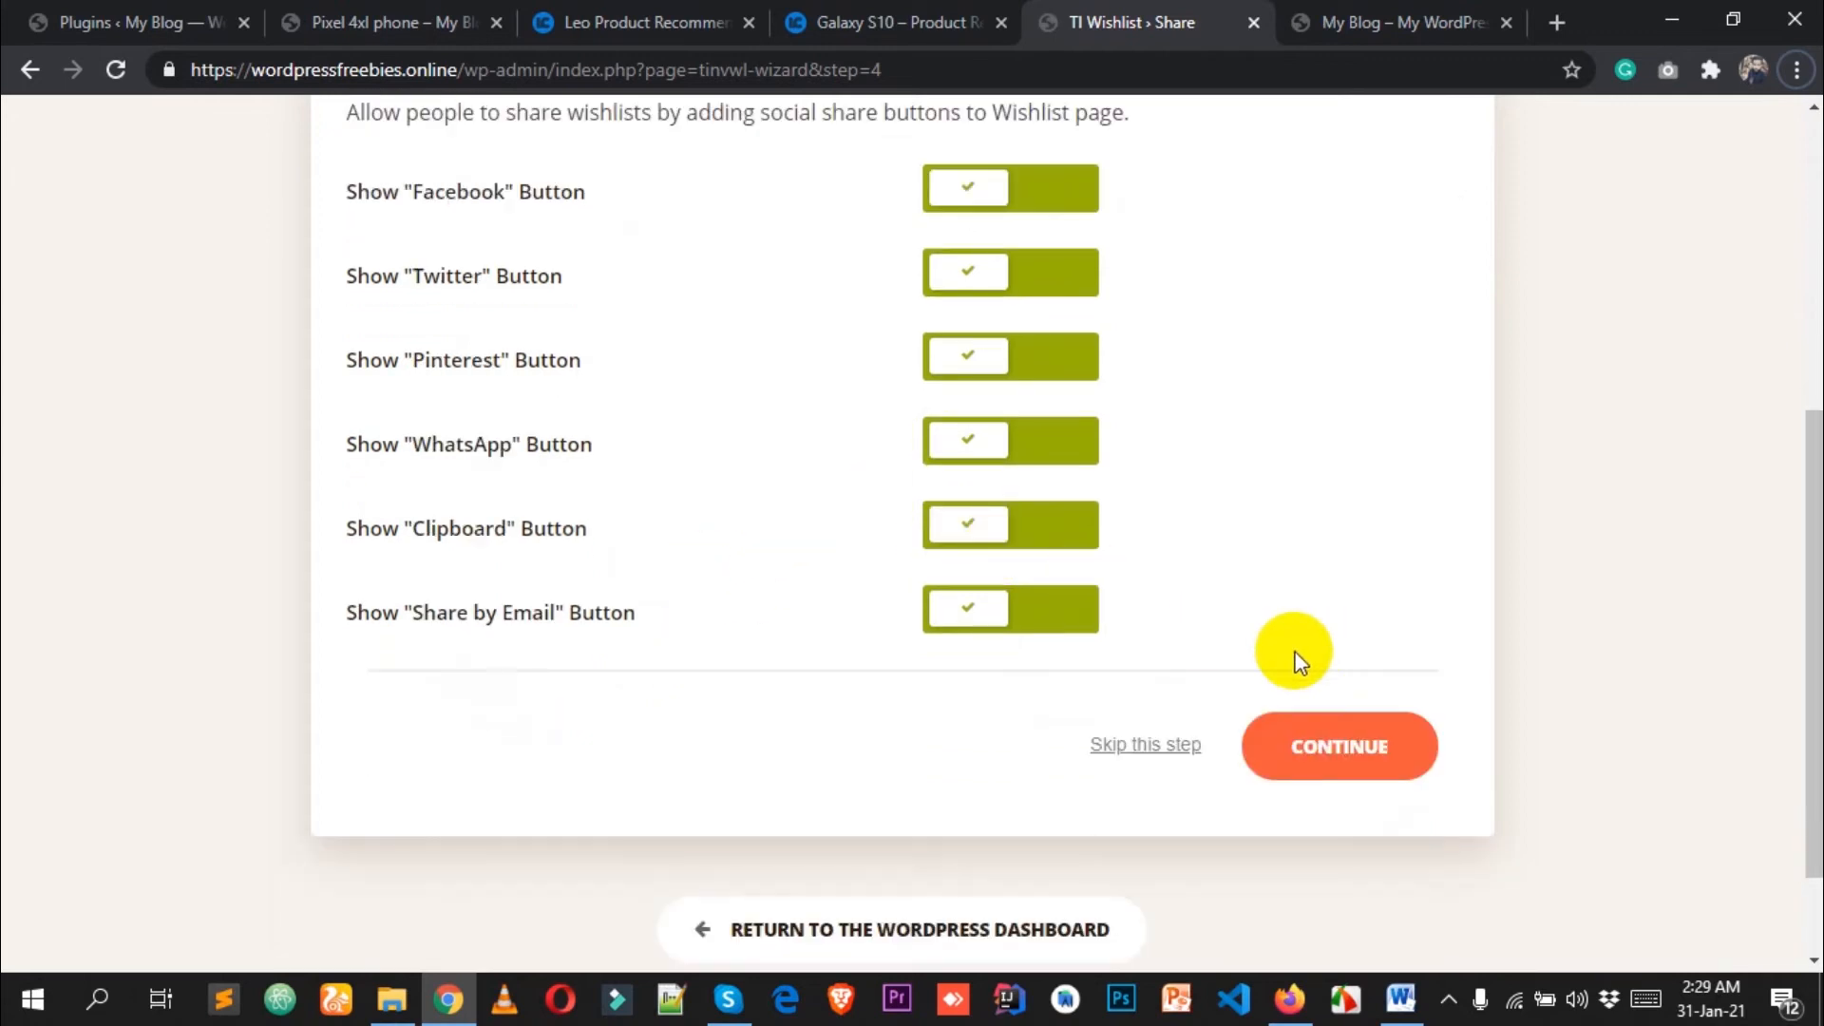
left_click(1368, 750)
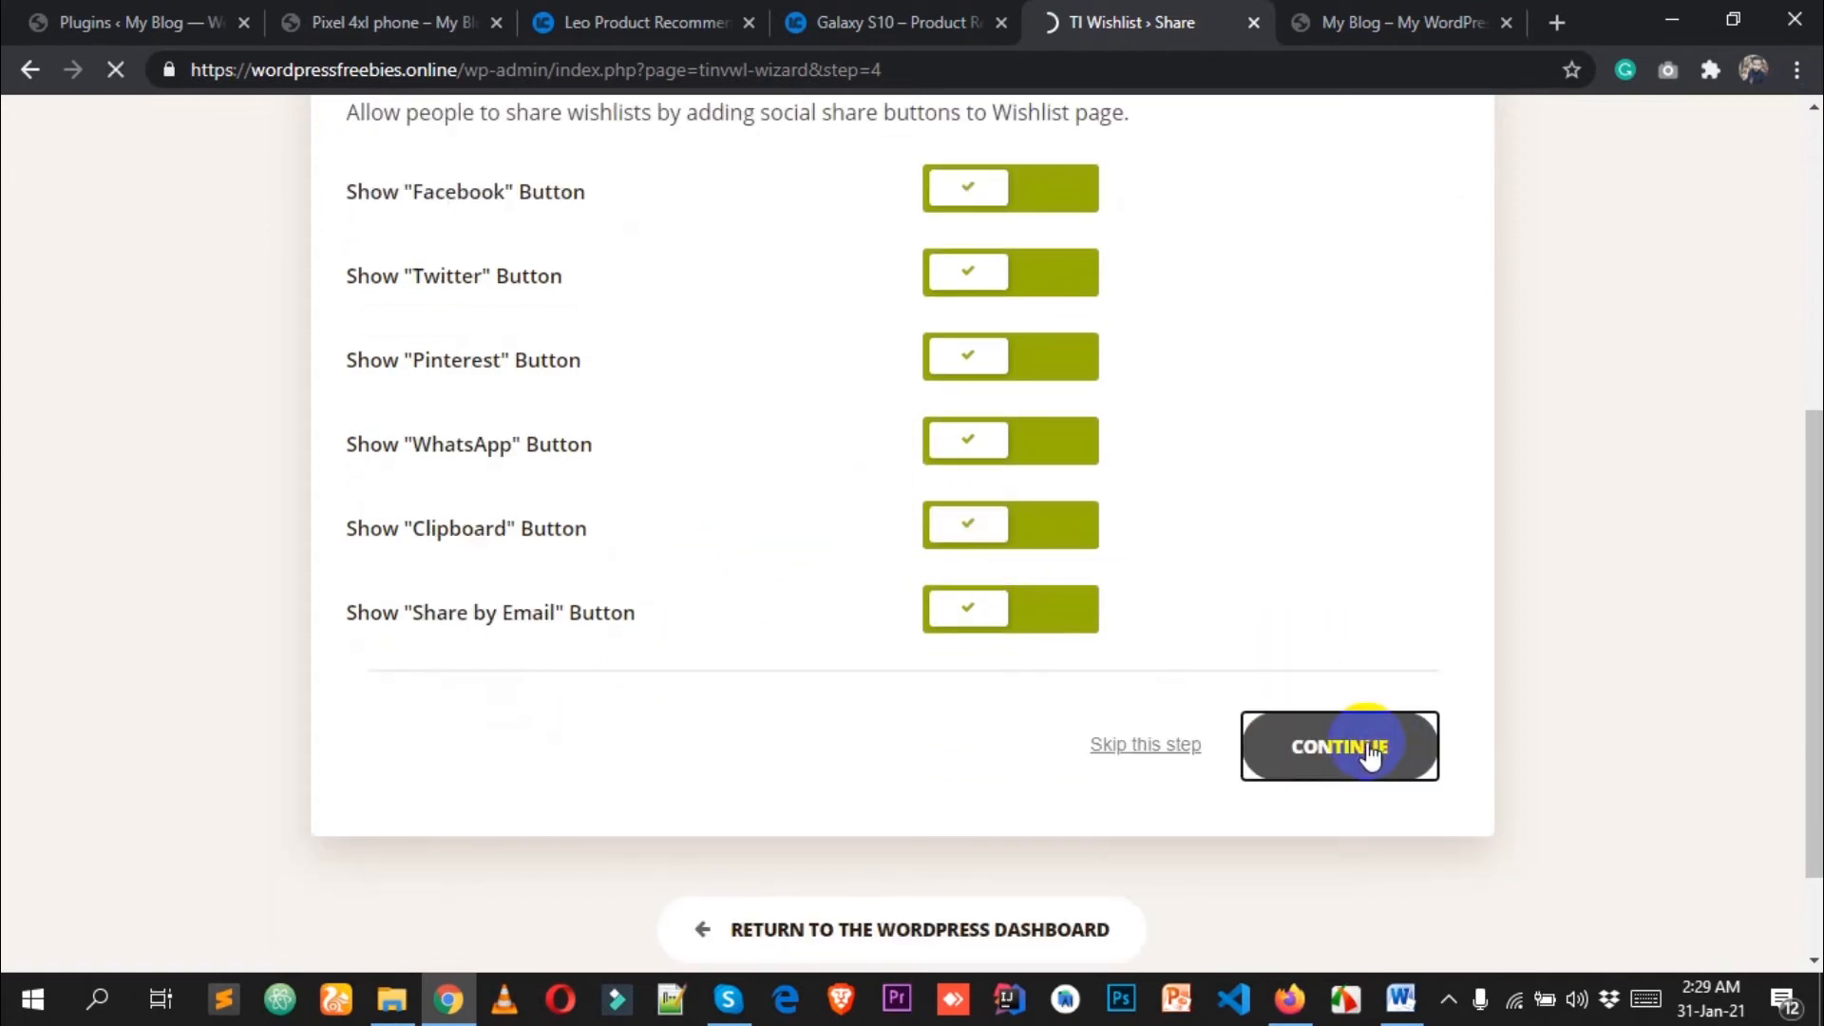
Leave the finished wizard for the WordPress dashboard and look through the TI Wishlist general settings.
scroll(1298, 653, "down", 4)
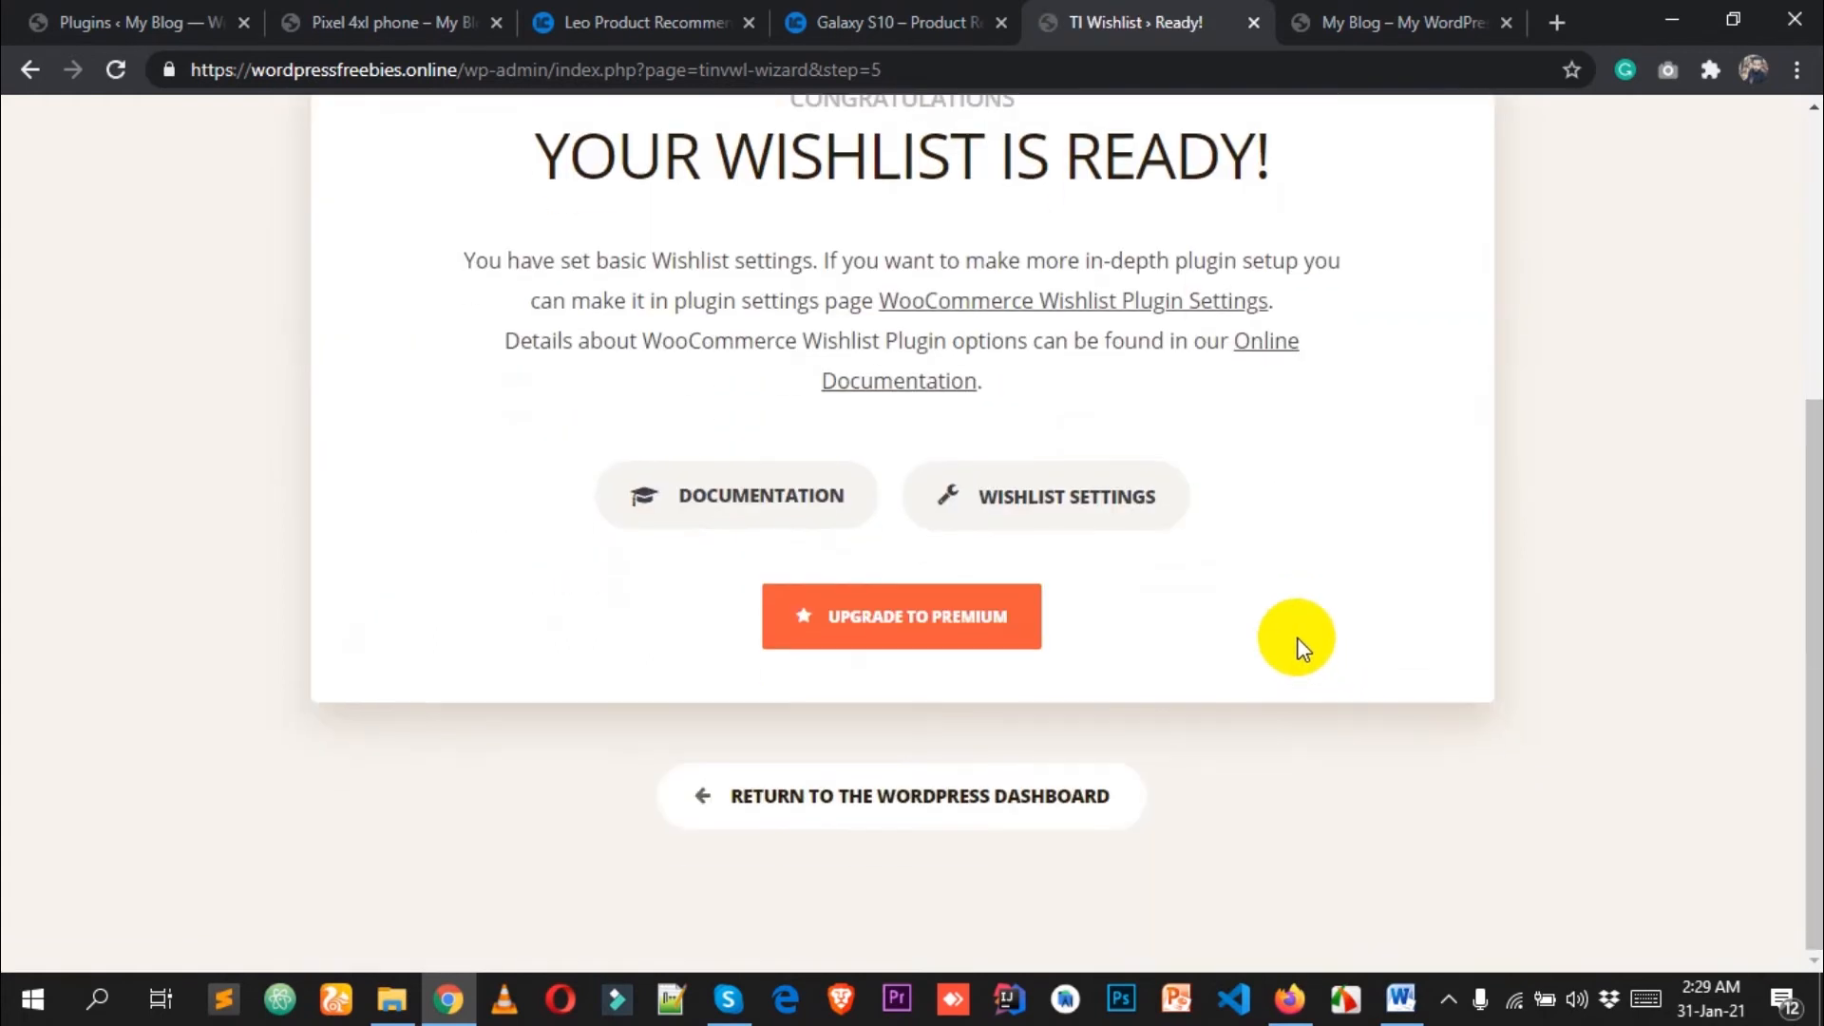
left_click(885, 805)
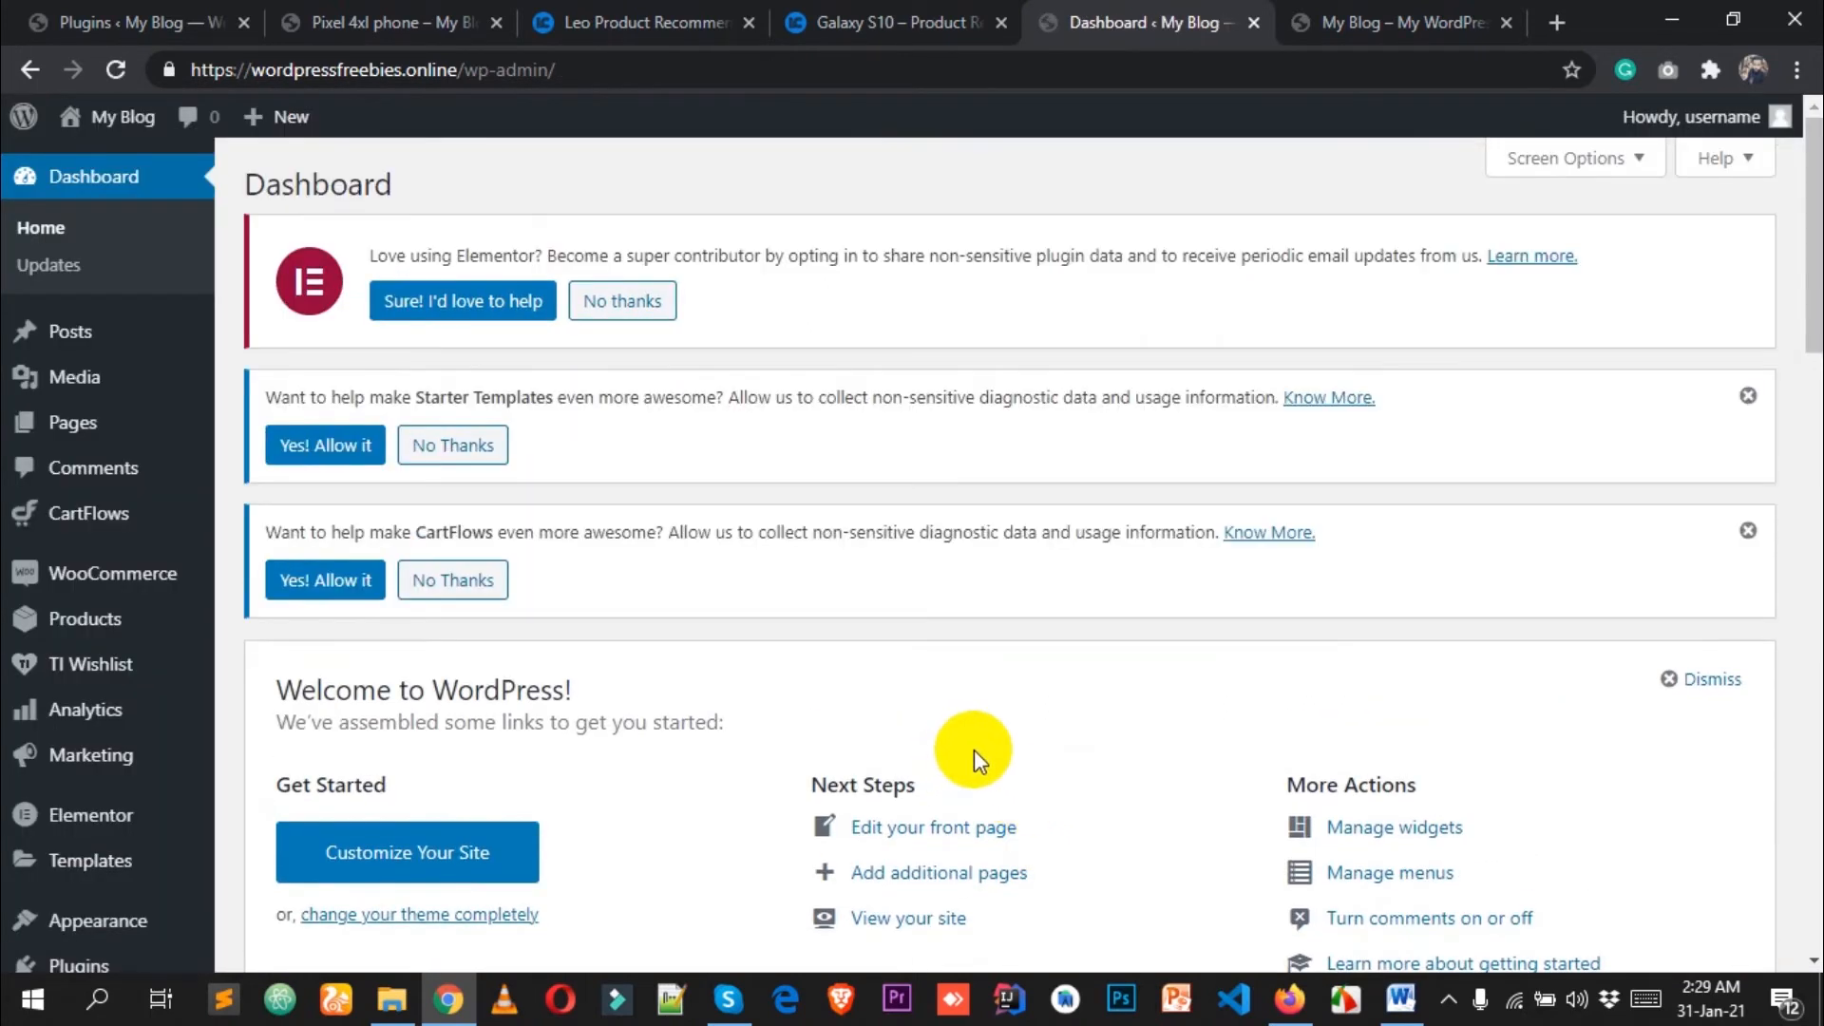
mouse_move(108, 667)
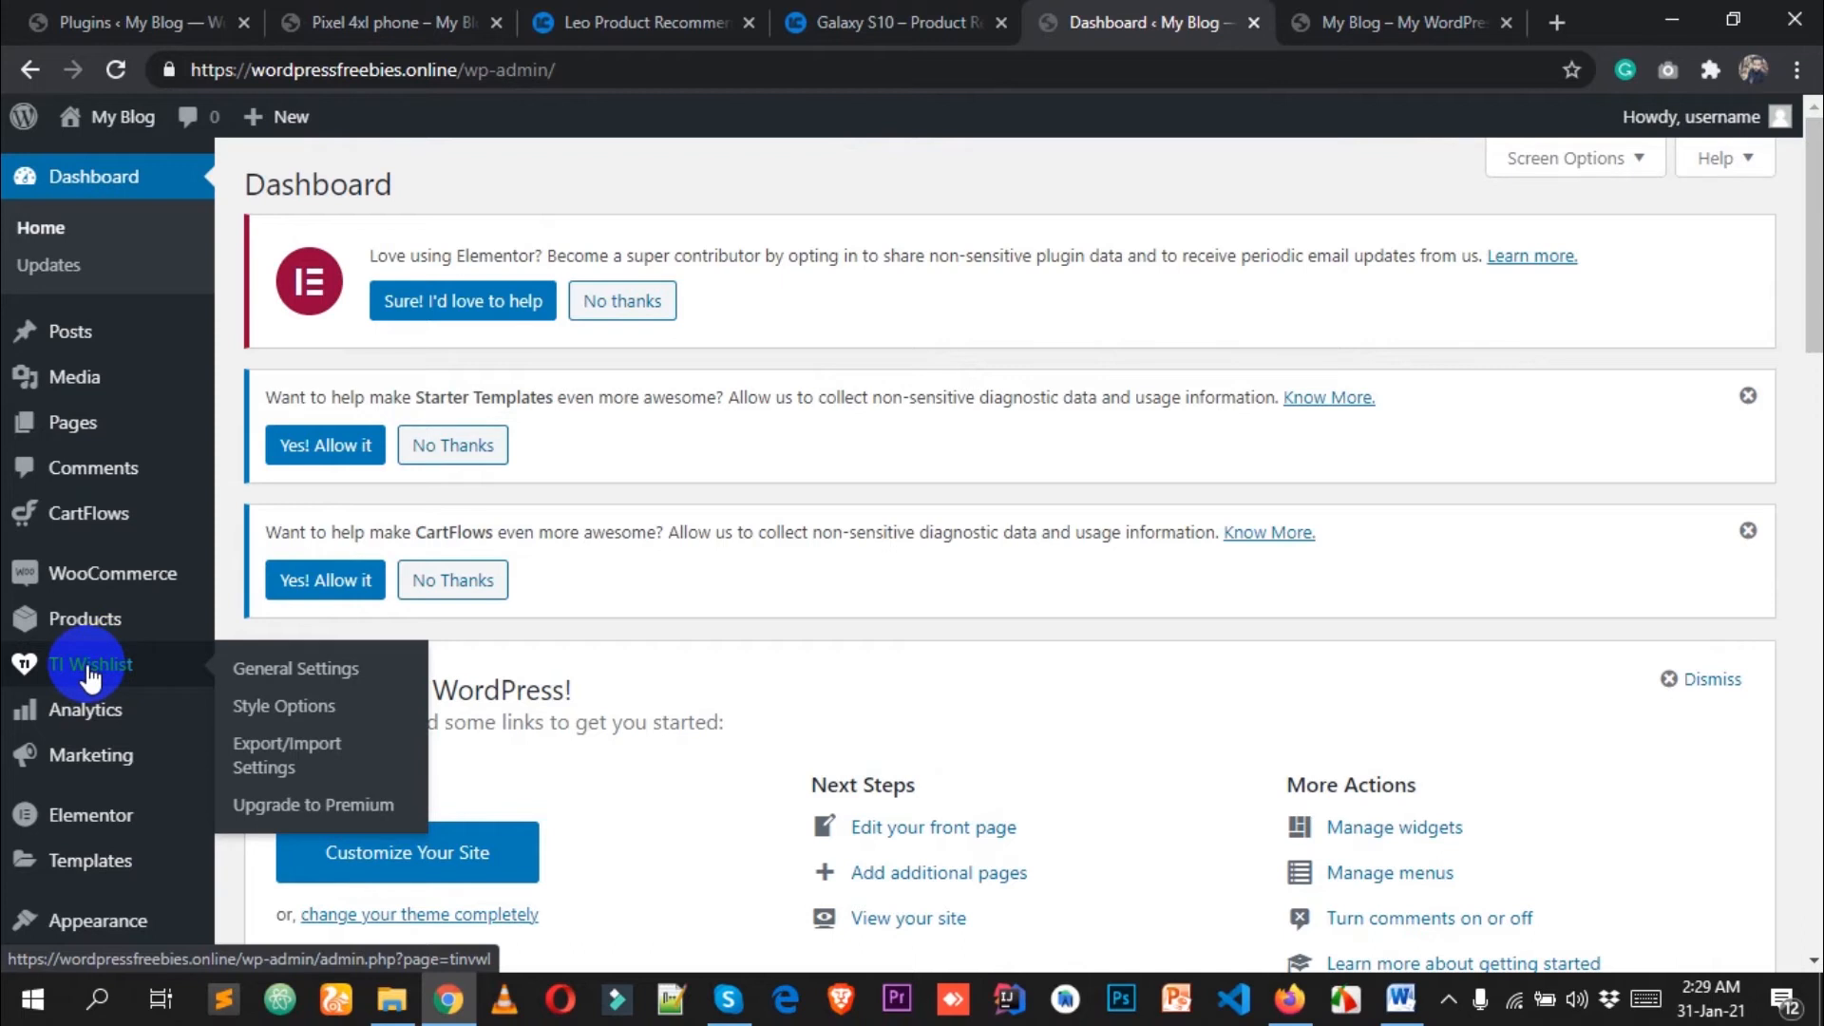
left_click(91, 677)
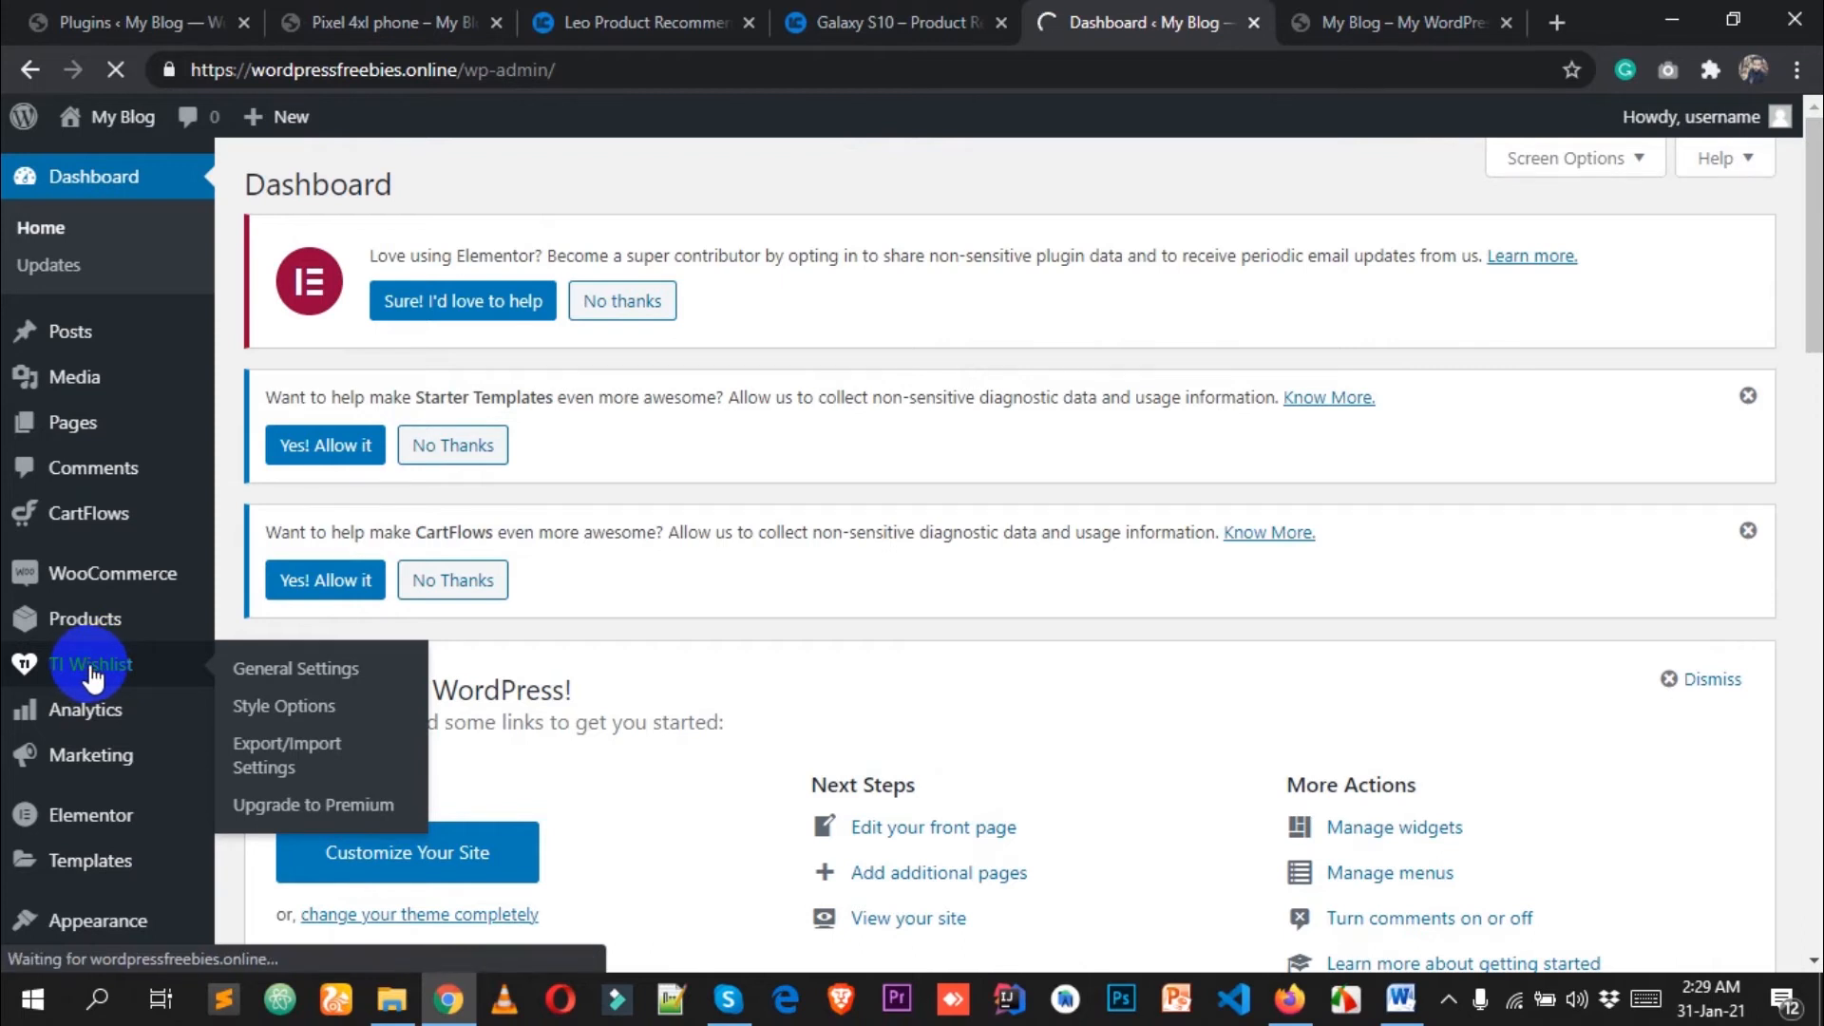
scroll(748, 646, "down", 7)
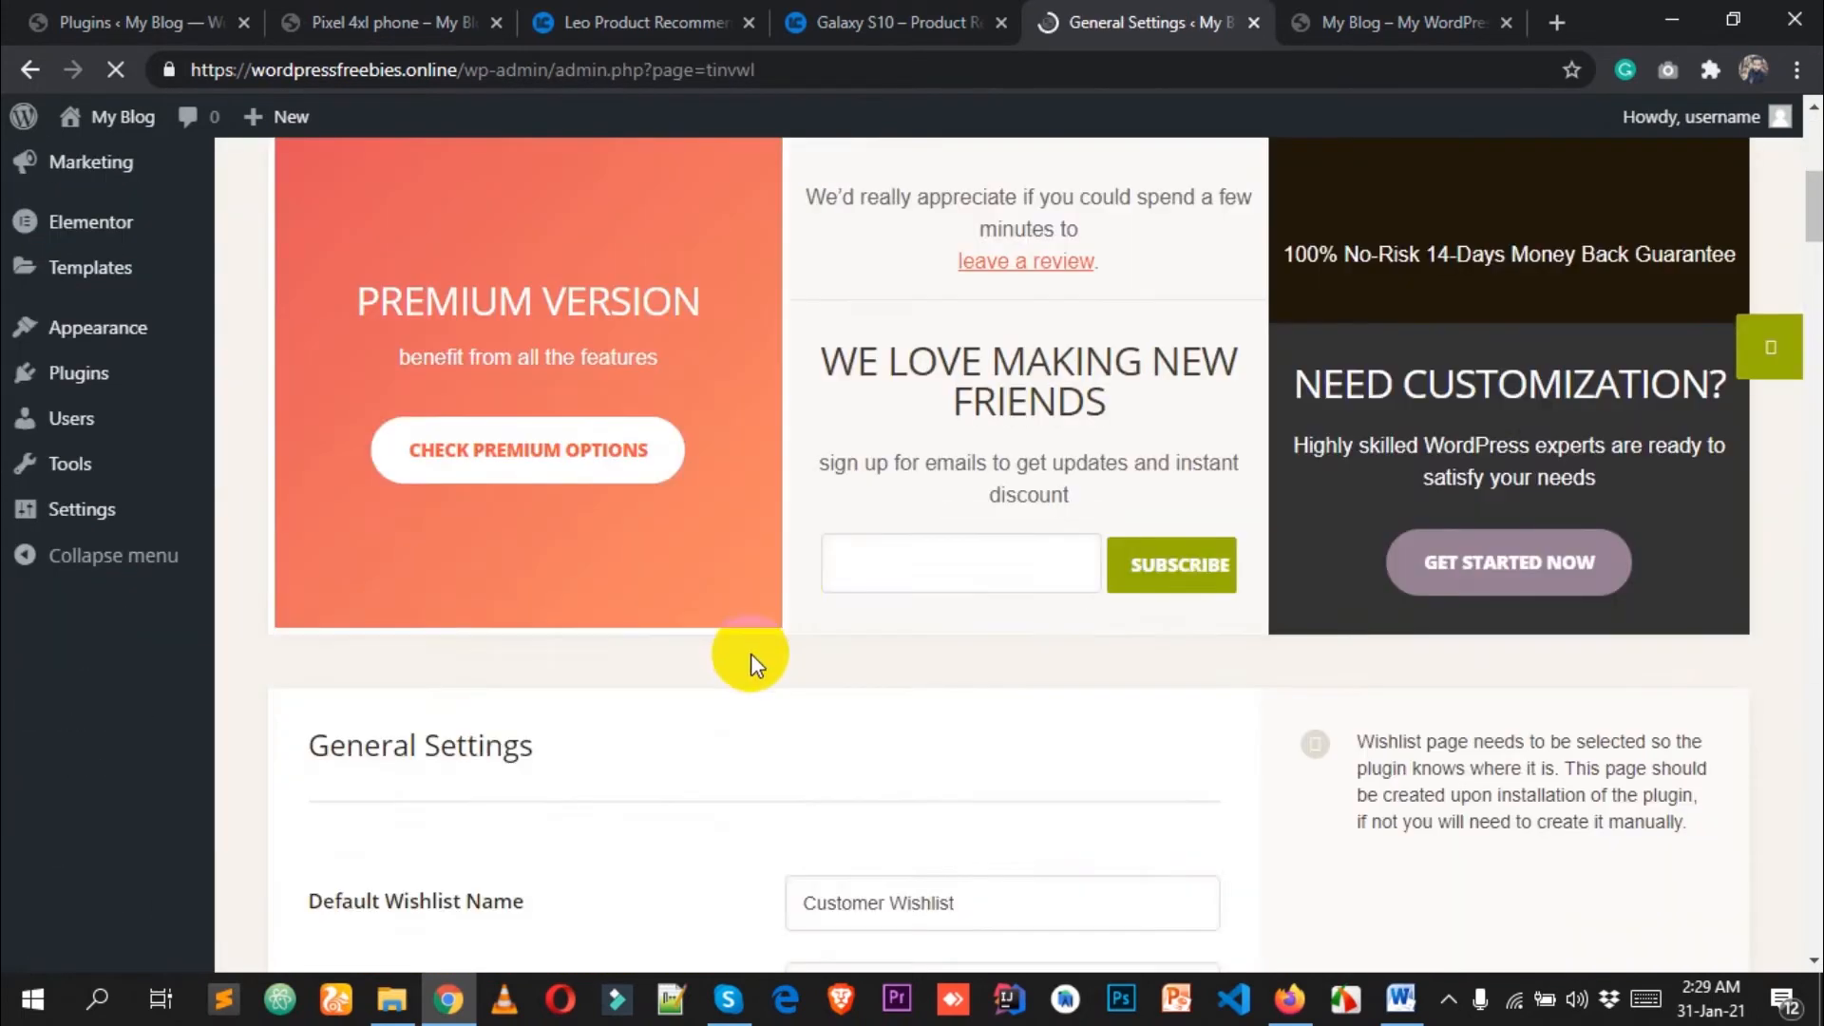
scroll(760, 665, "down", 5)
scroll(855, 494, "down", 5)
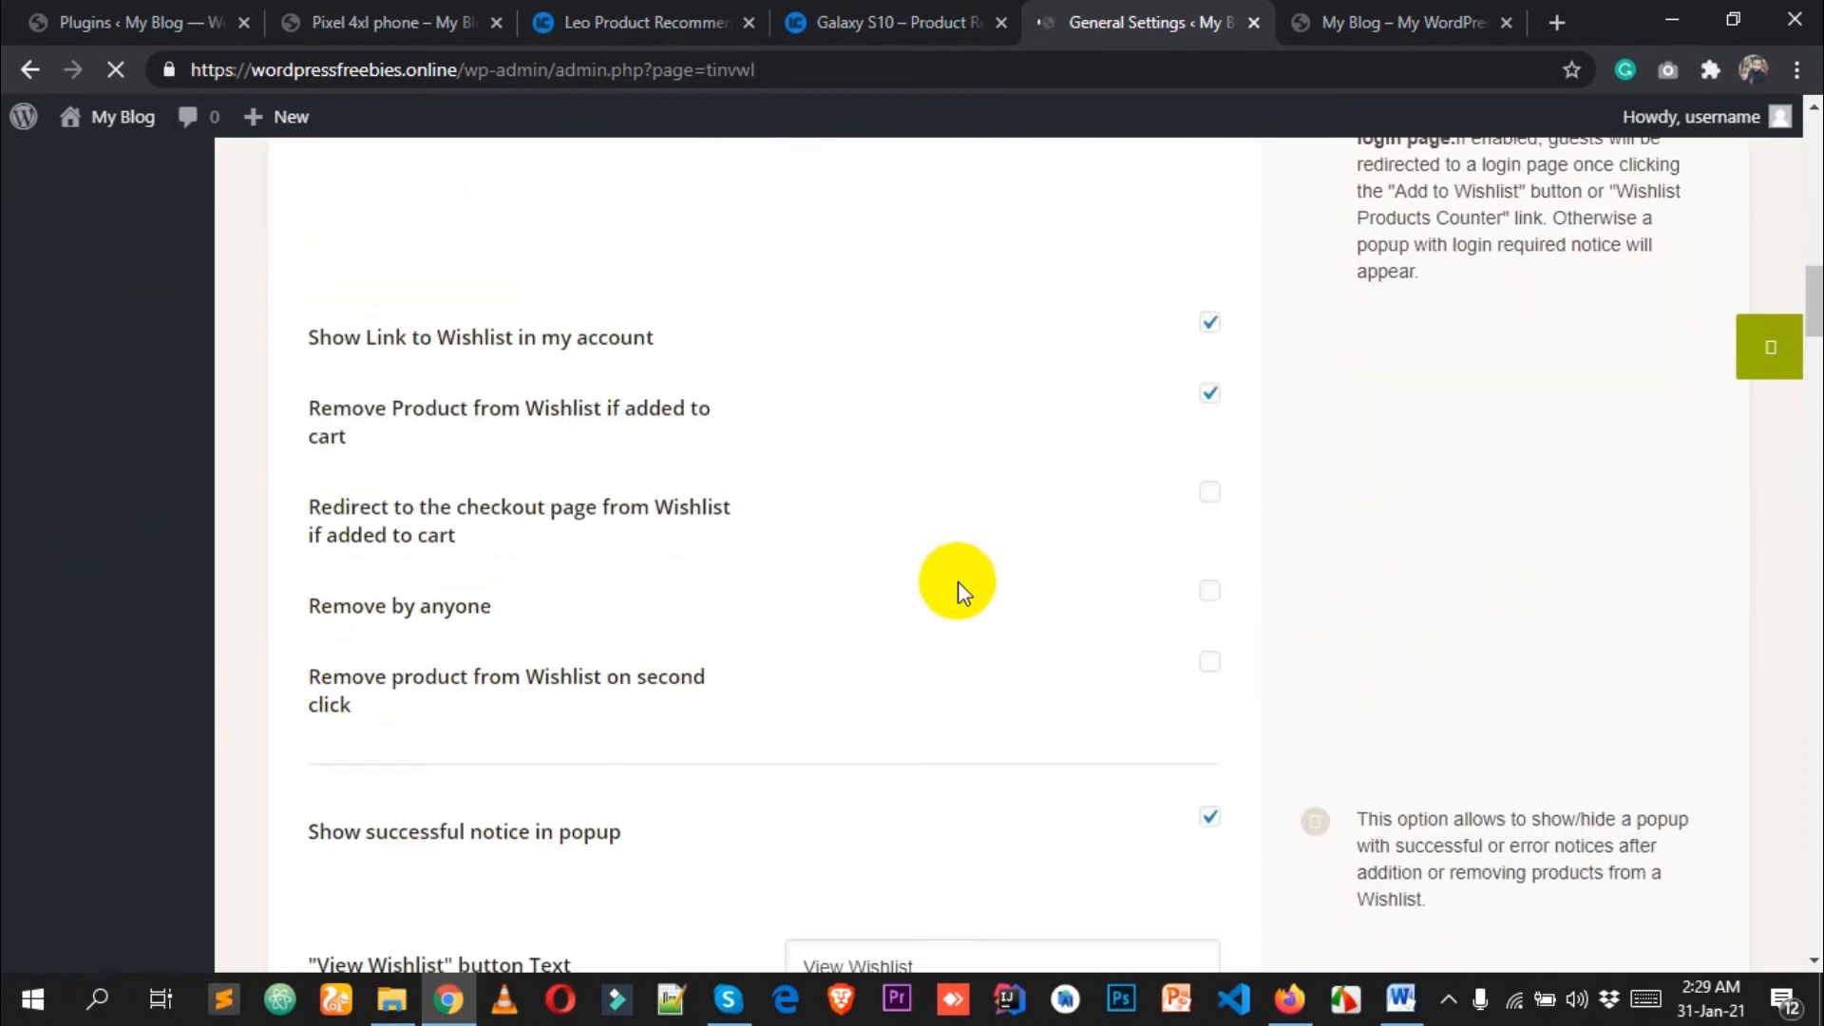
scroll(995, 601, "down", 5)
scroll(978, 599, "up", 10)
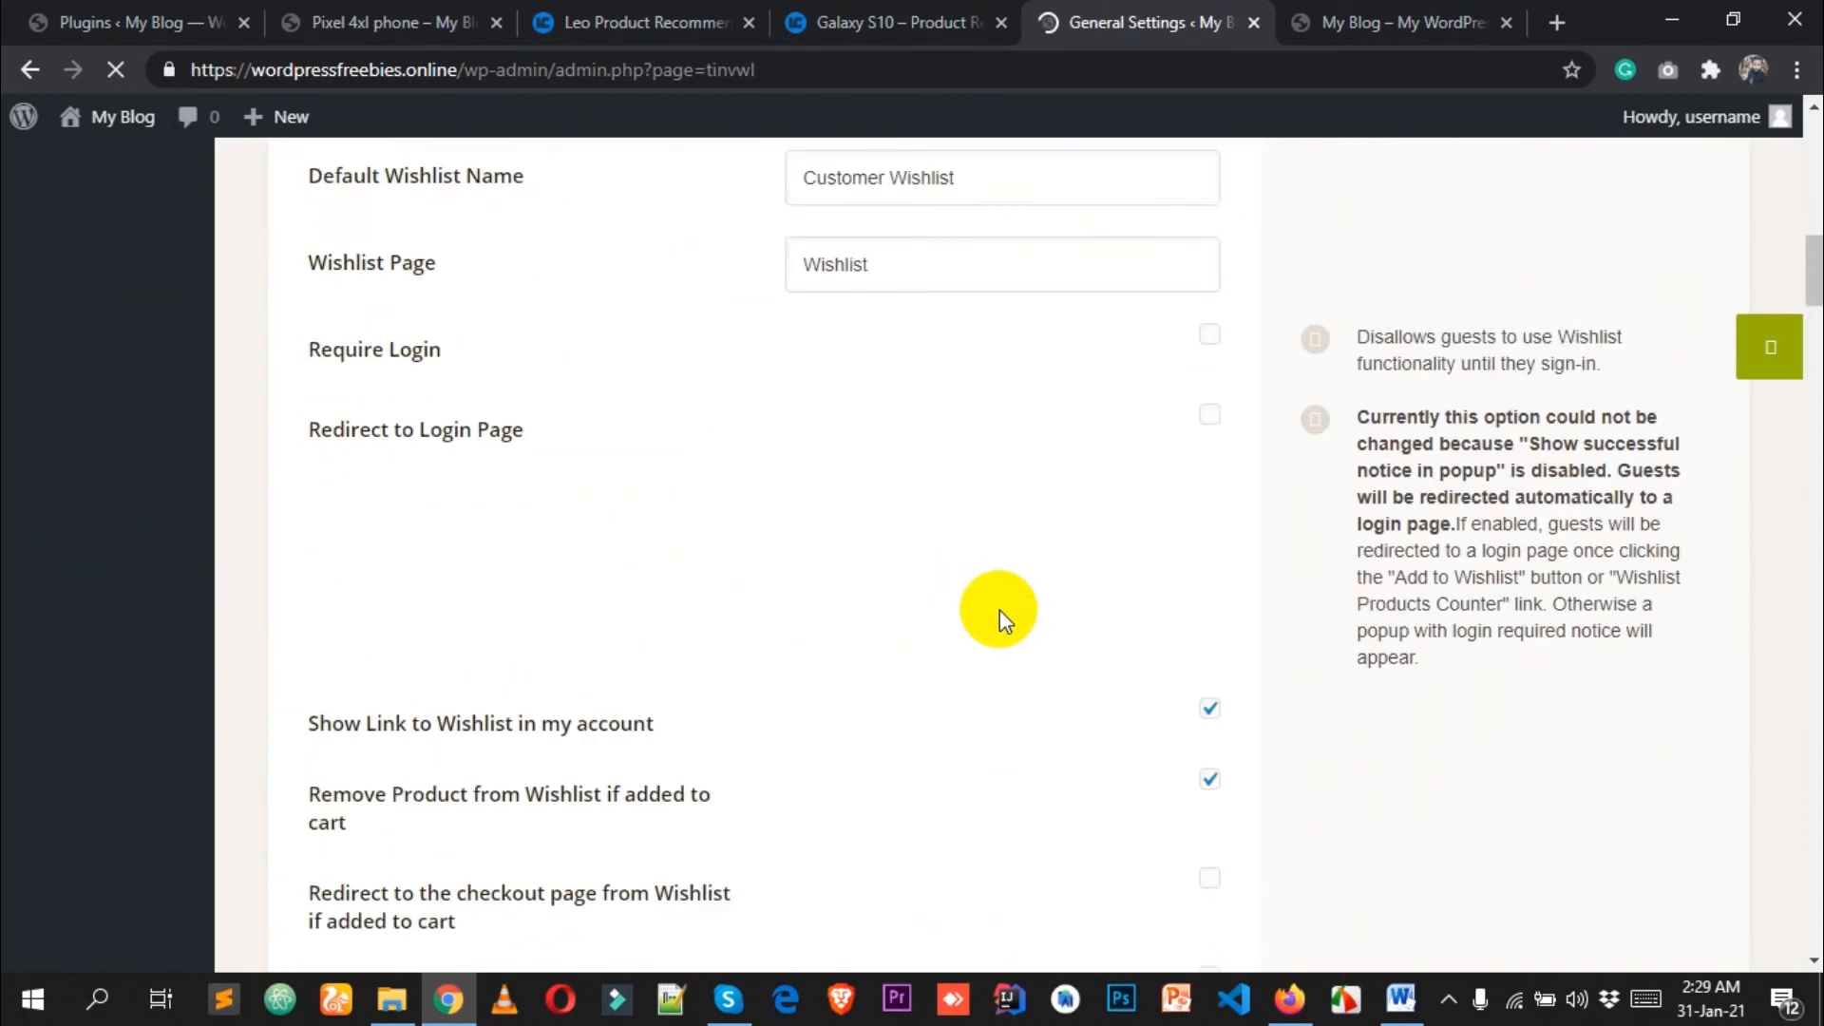
scroll(911, 570, "up", 5)
Switch to the store site, open the All Products page and add Assorted Coffee to the wishlist.
left_click(1349, 21)
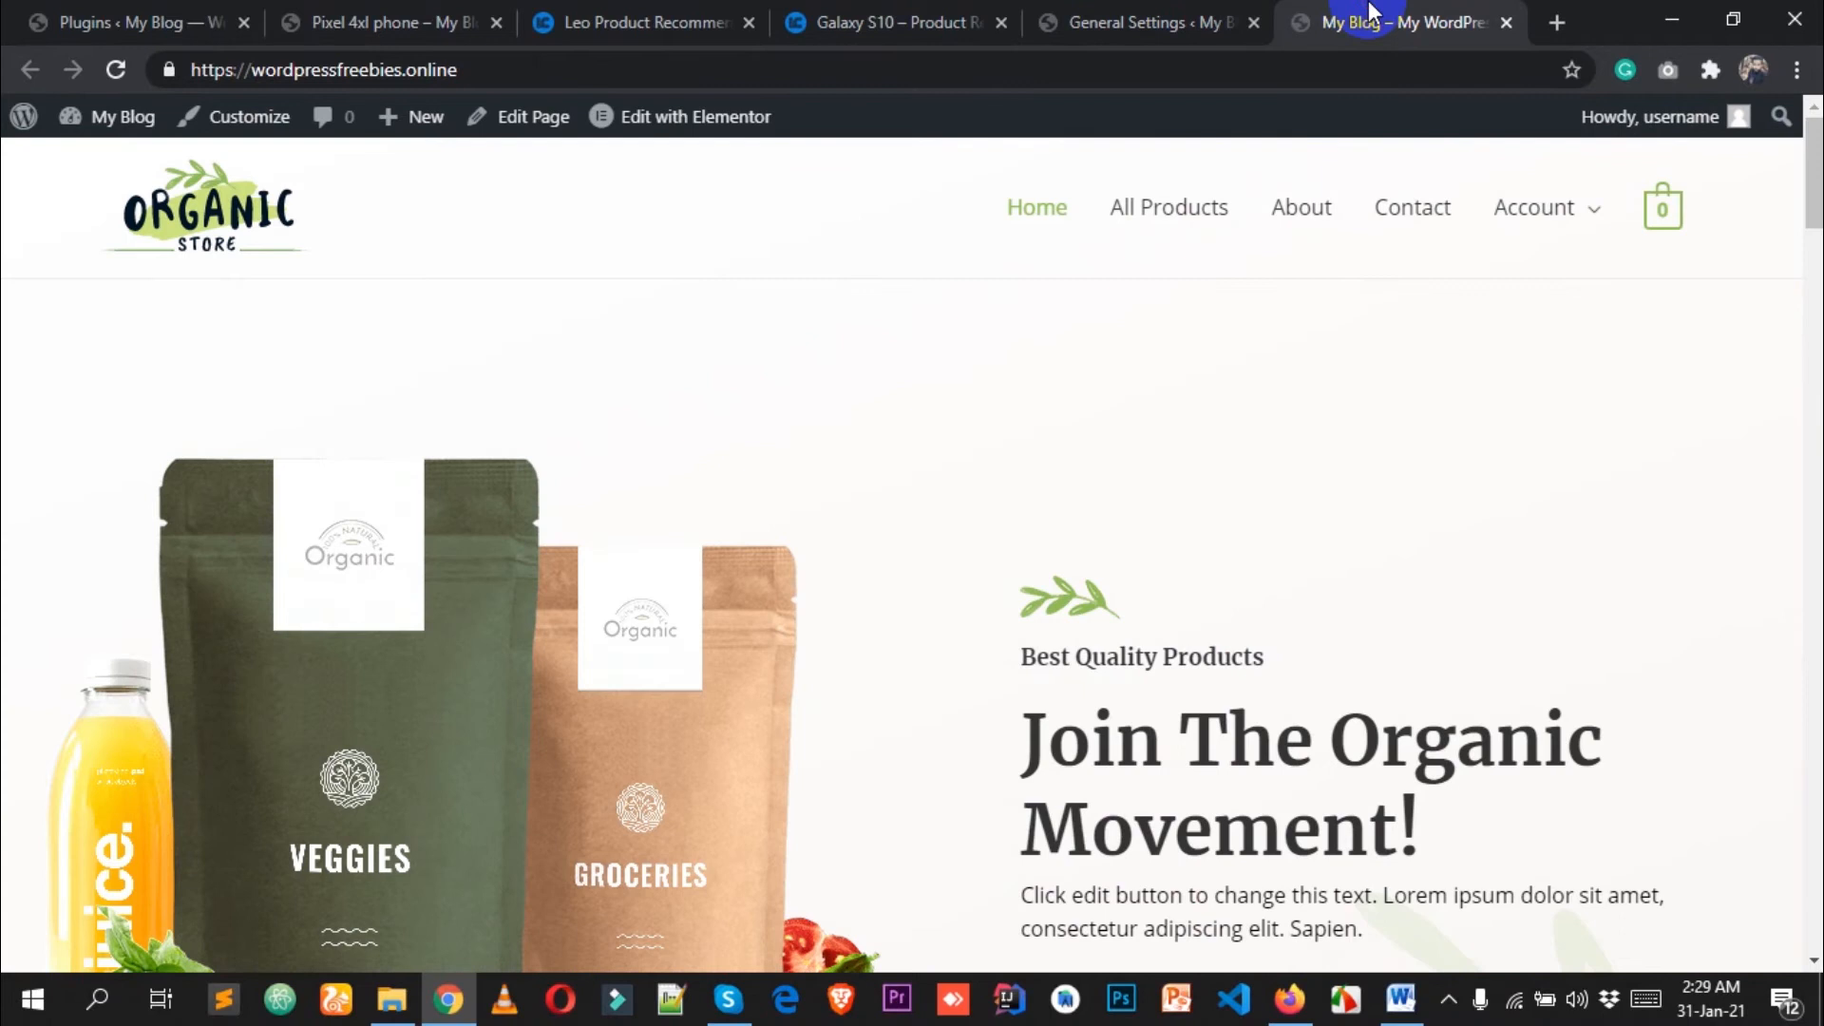
left_click(1172, 223)
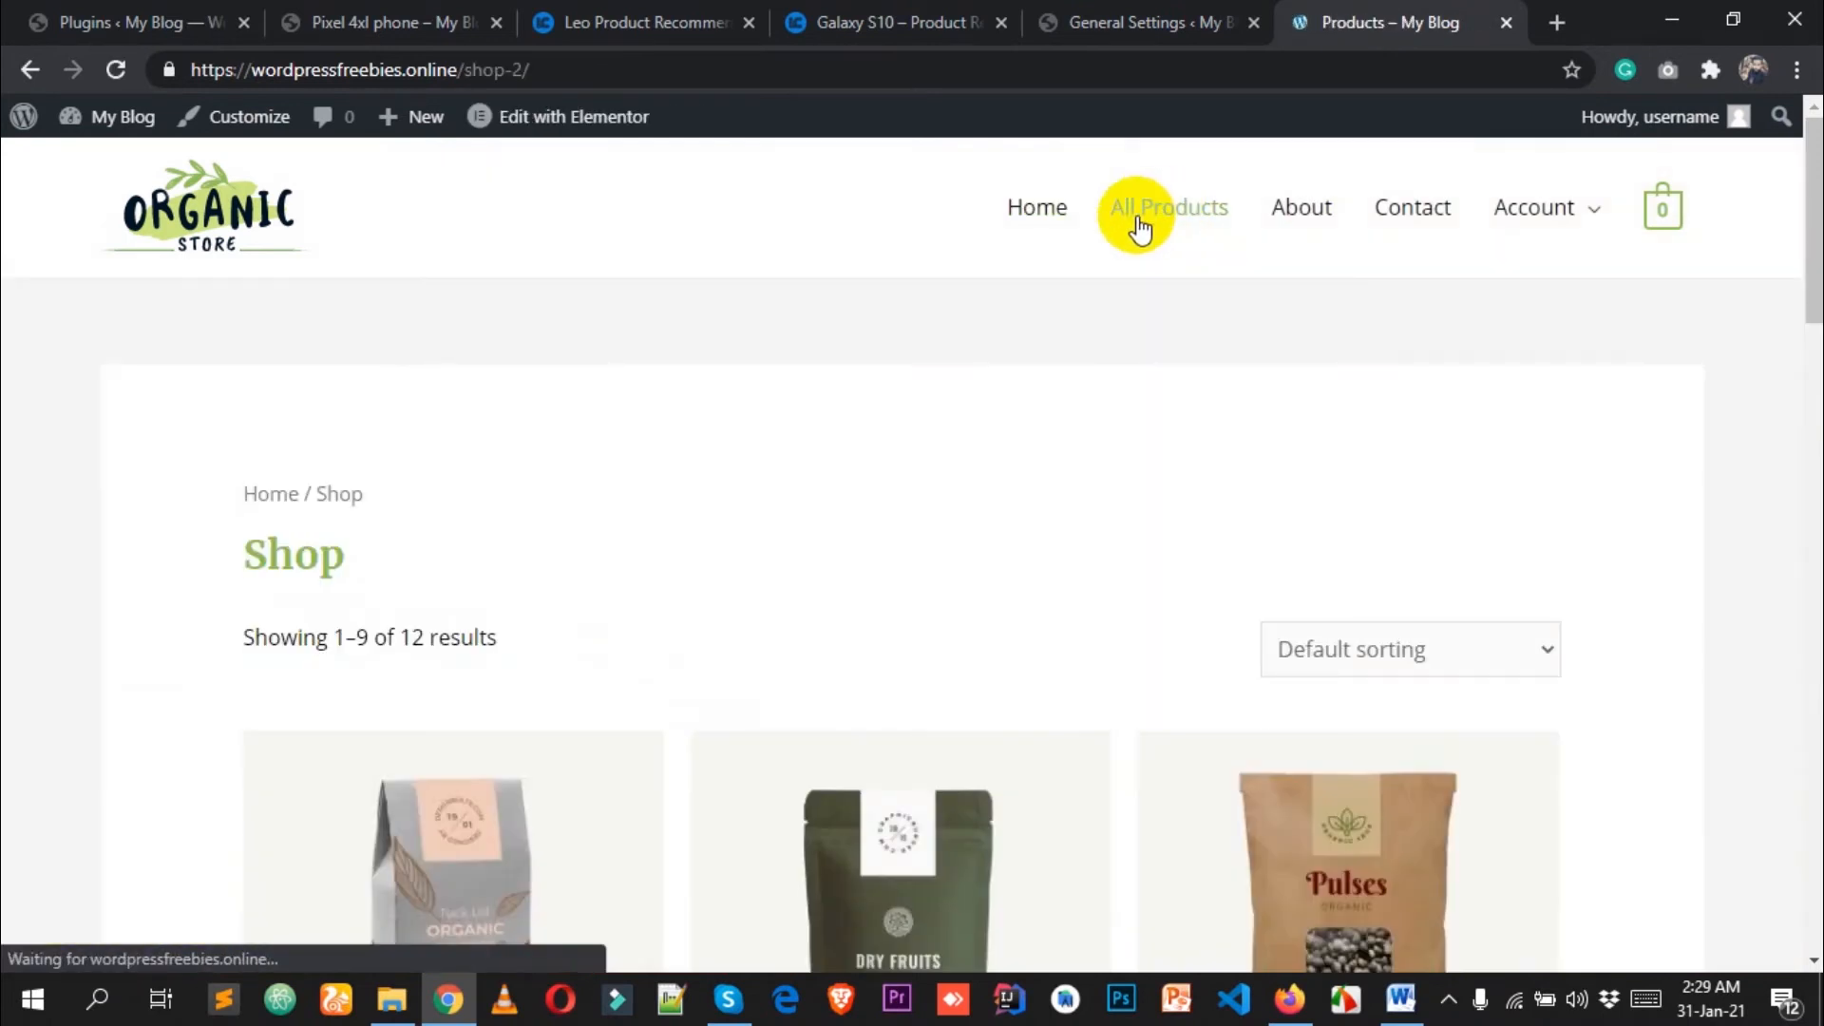
scroll(1107, 351, "down", 4)
scroll(1106, 352, "down", 5)
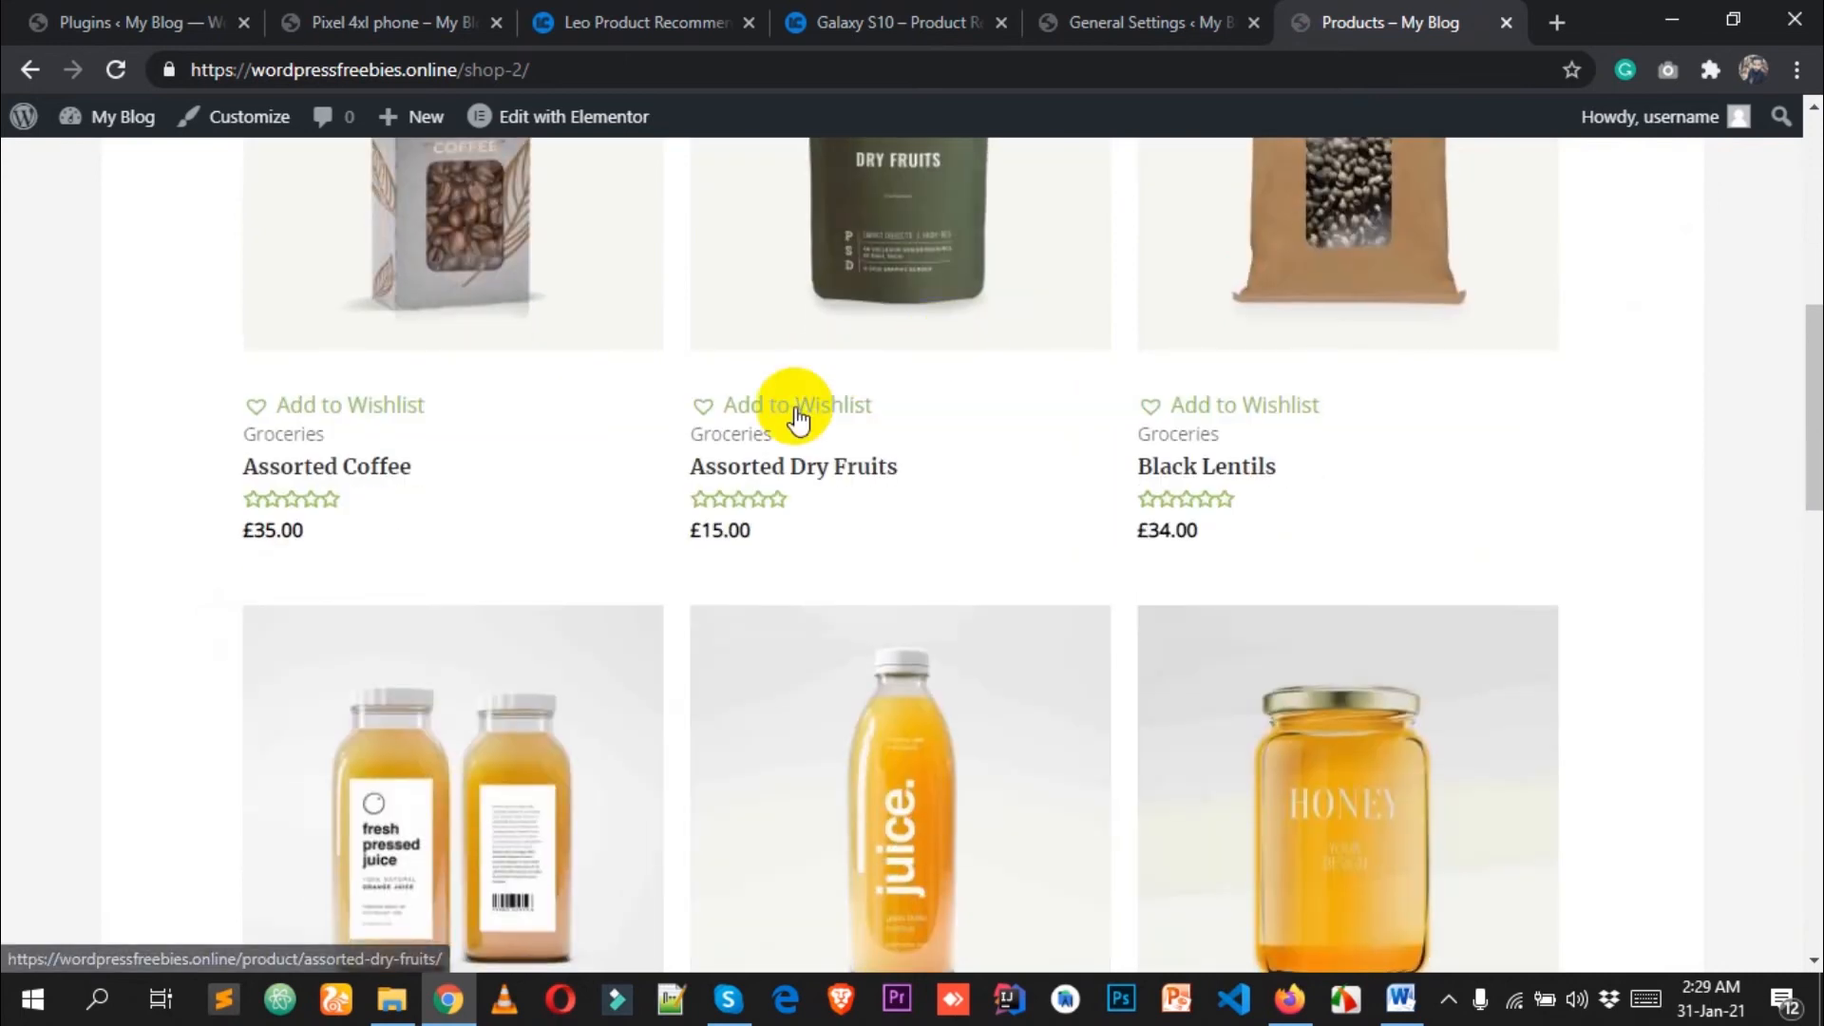
scroll(354, 407, "up", 3)
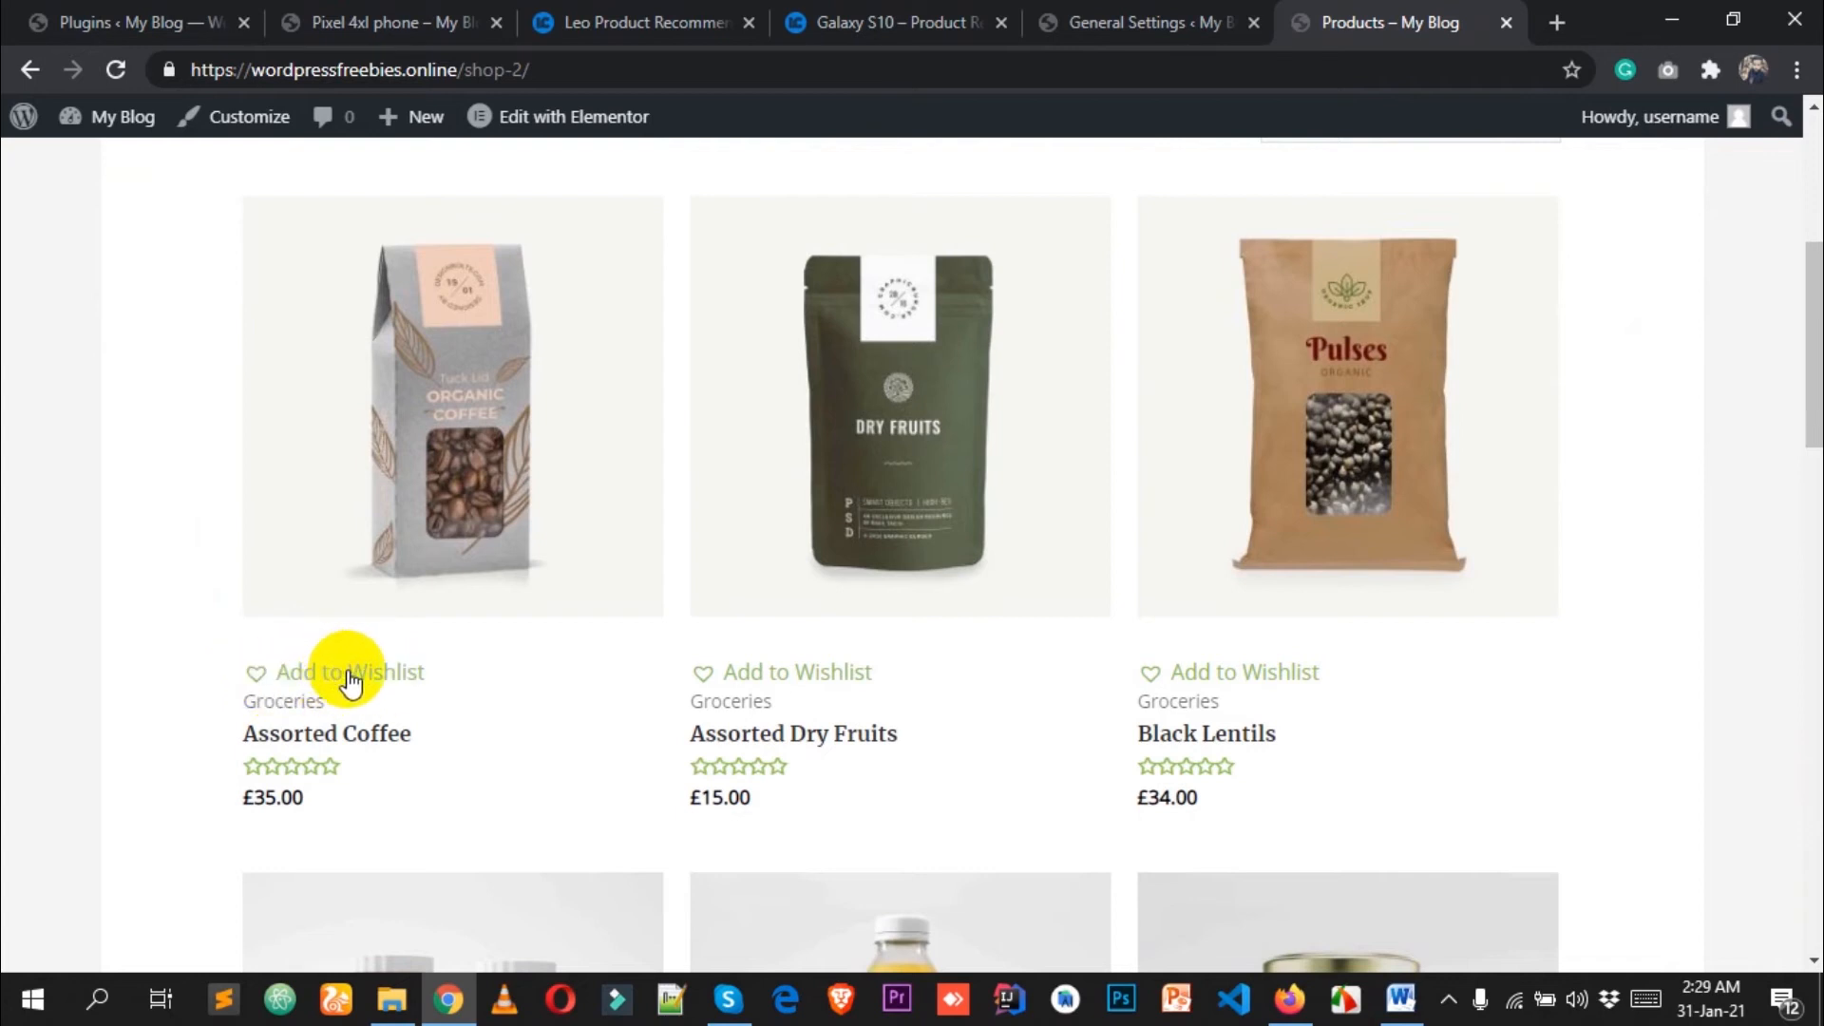
left_click(351, 676)
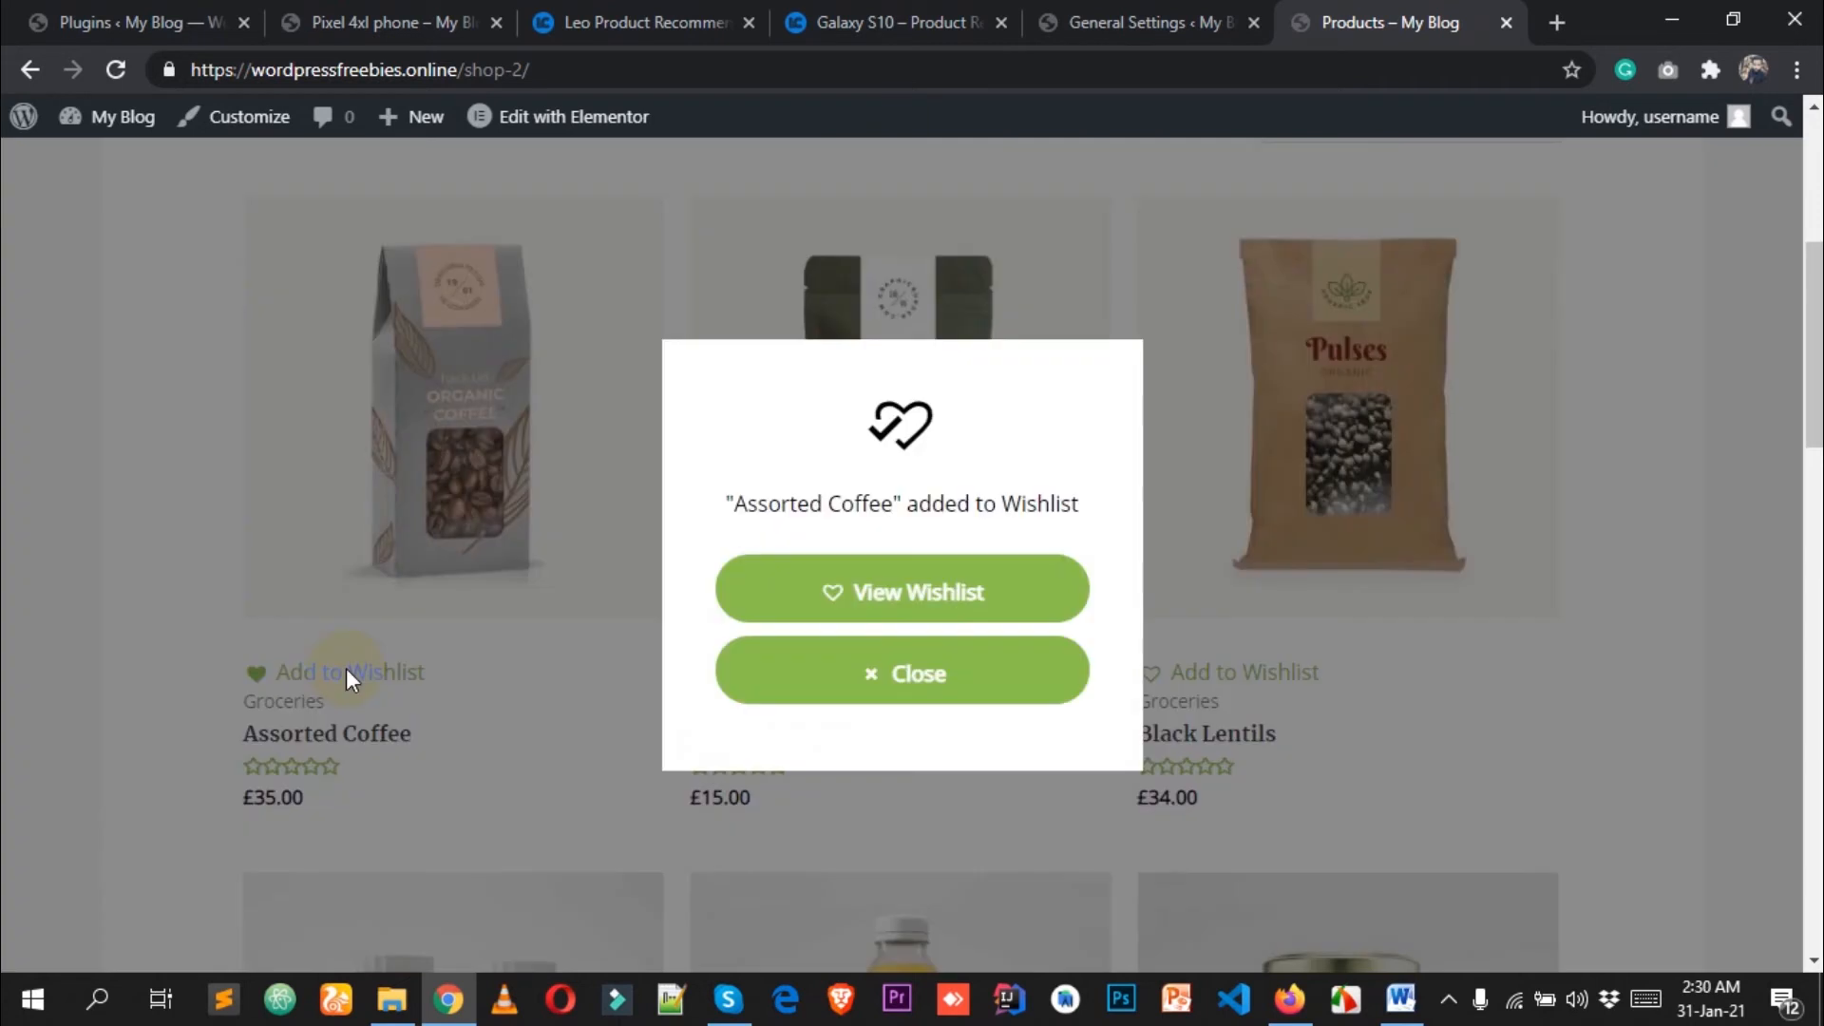
View the wishlist page and examine the Assorted Coffee entry, cart actions and sharing options.
left_click(891, 590)
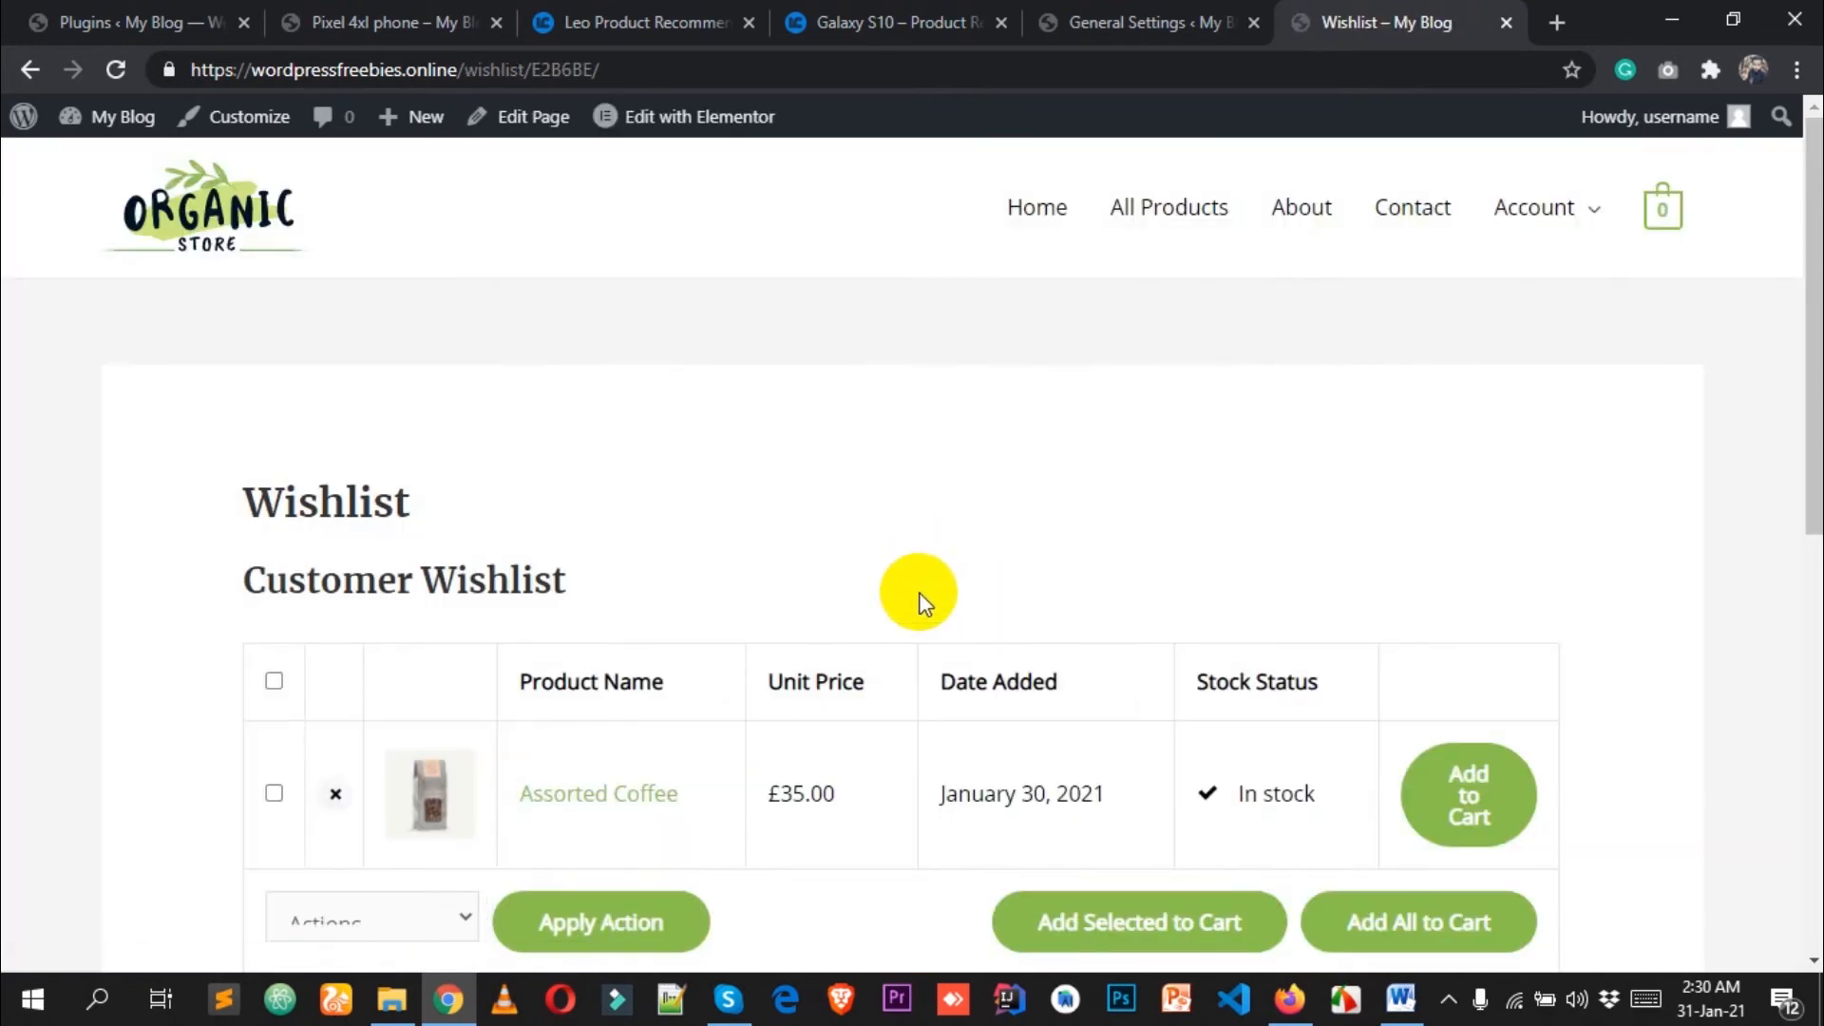
scroll(918, 598, "down", 4)
scroll(775, 581, "up", 2)
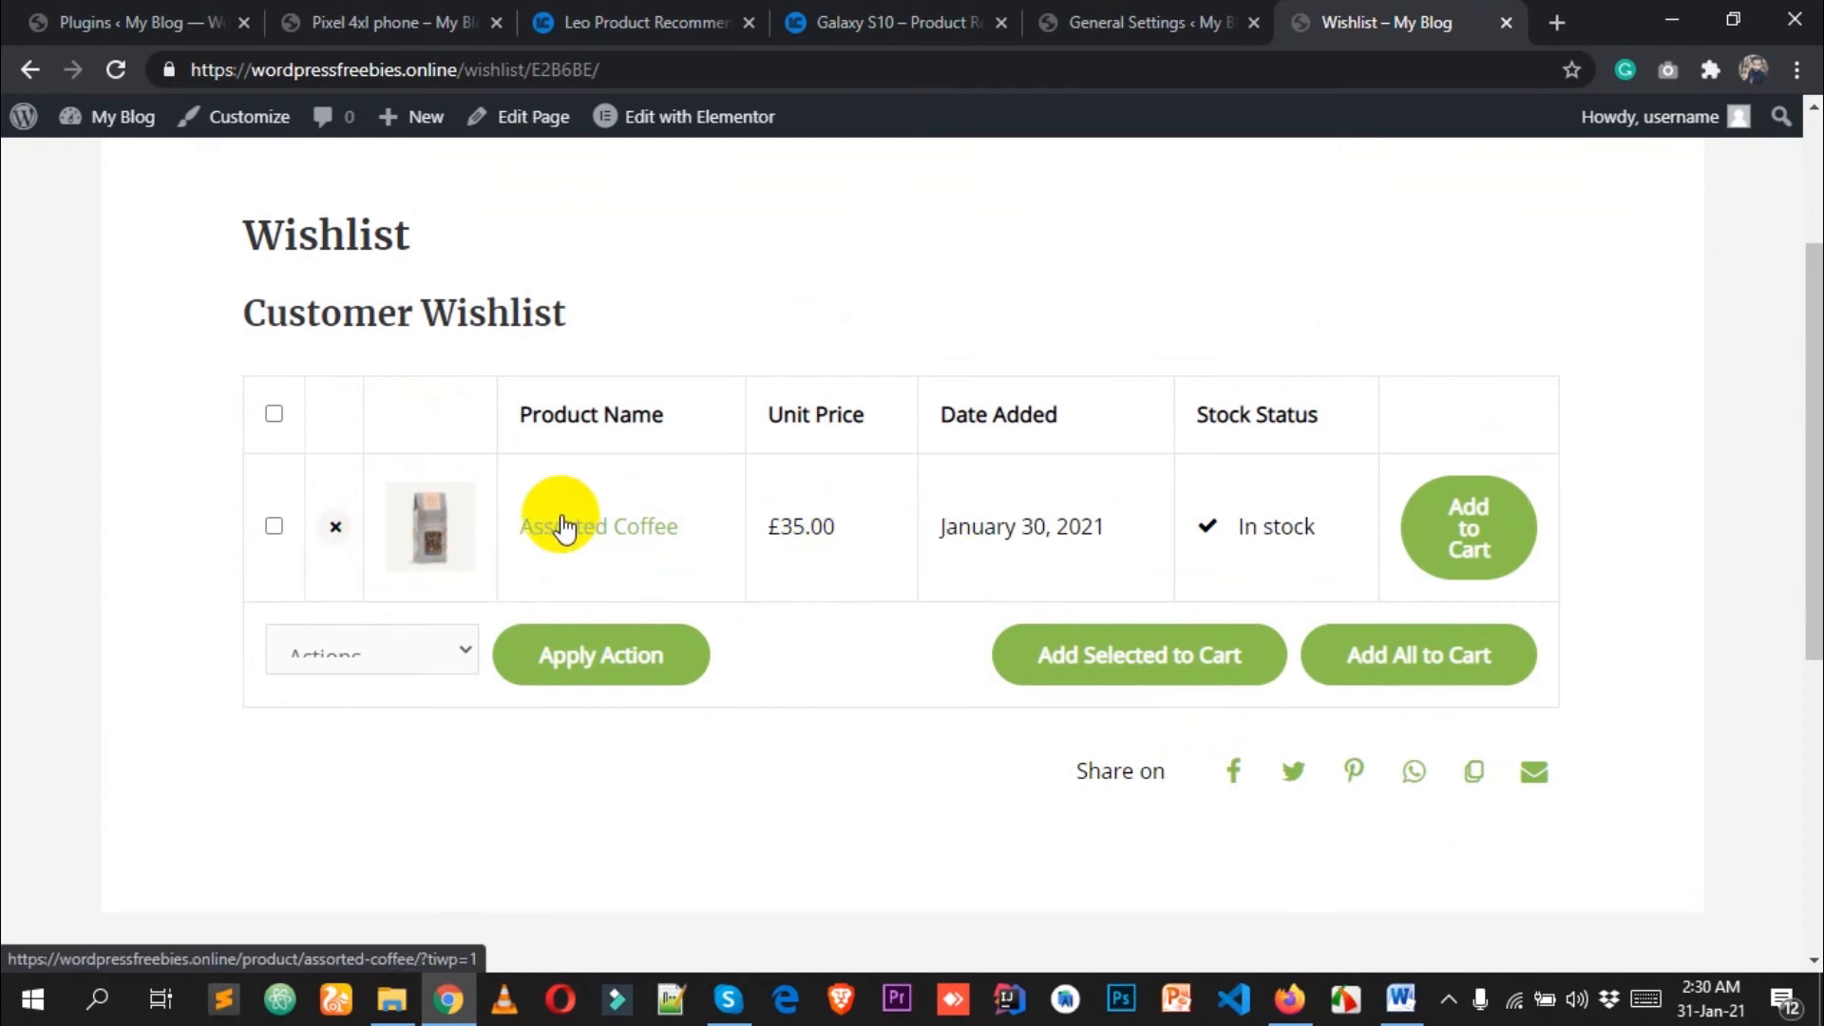
scroll(849, 559, "up", 3)
scroll(849, 558, "down", 2)
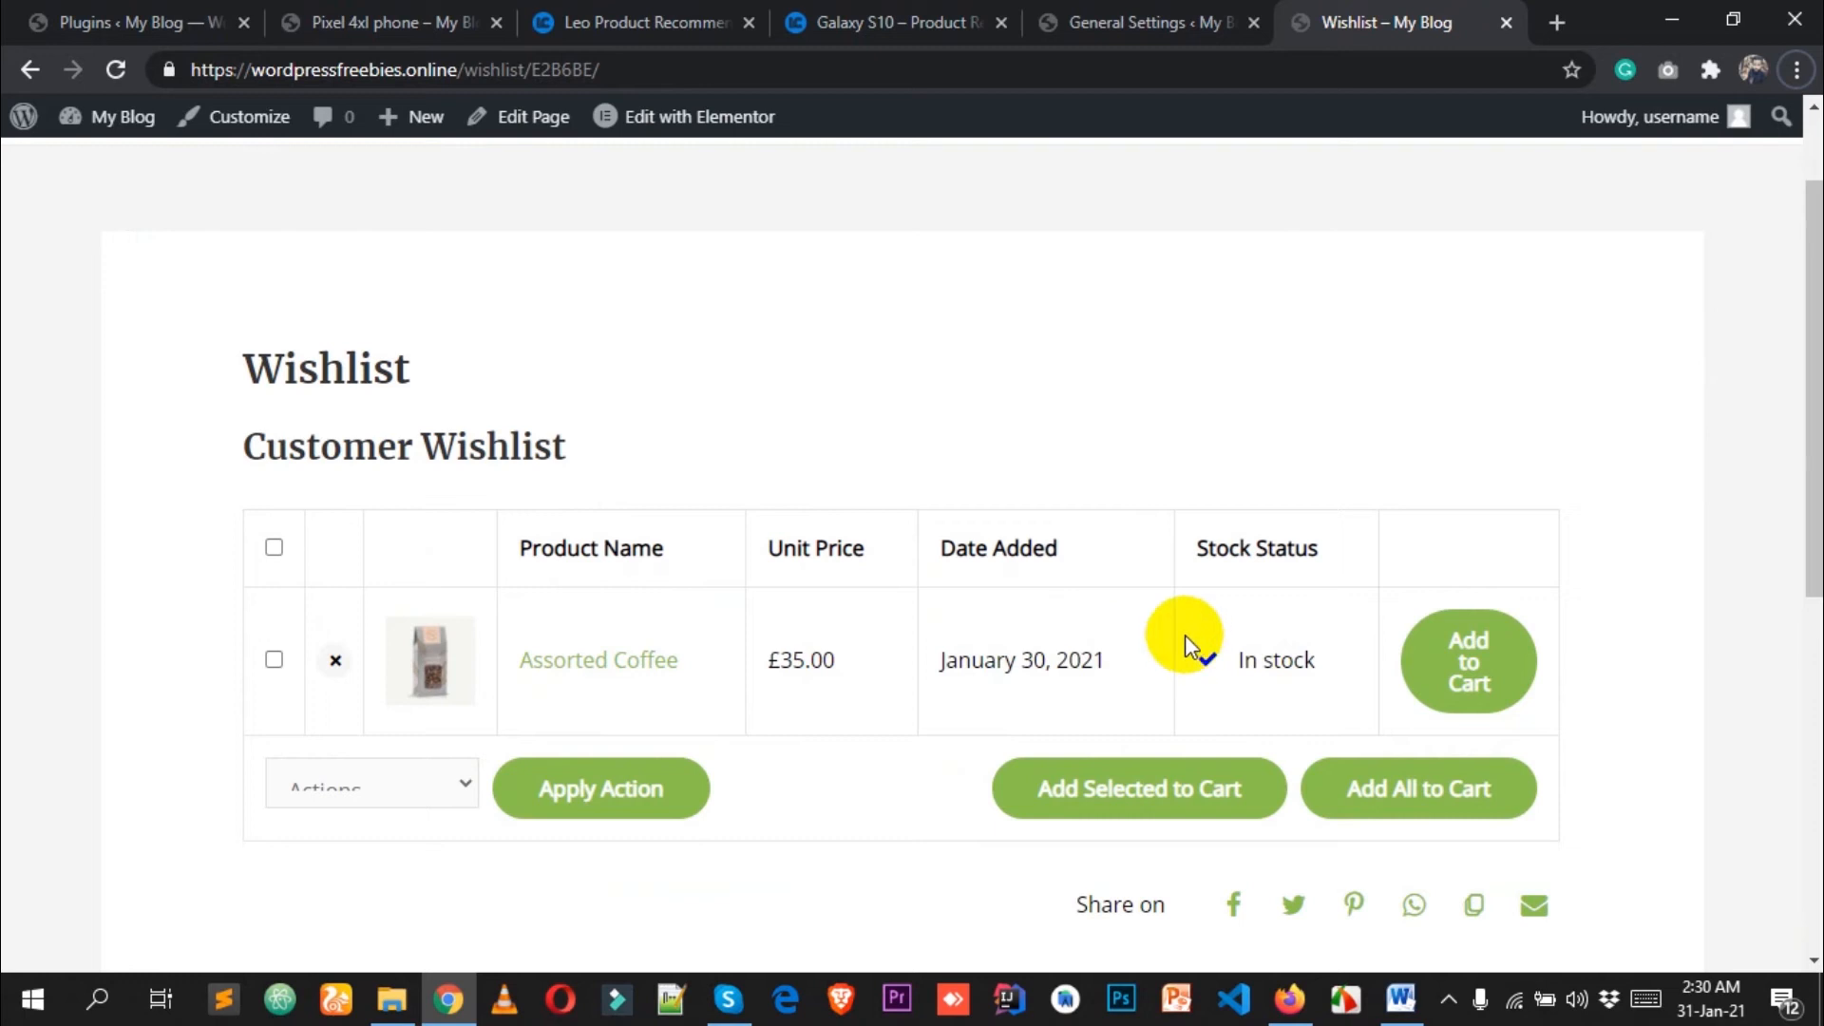
Add Assorted Coffee to the cart from the wishlist page.
left_click(1502, 668)
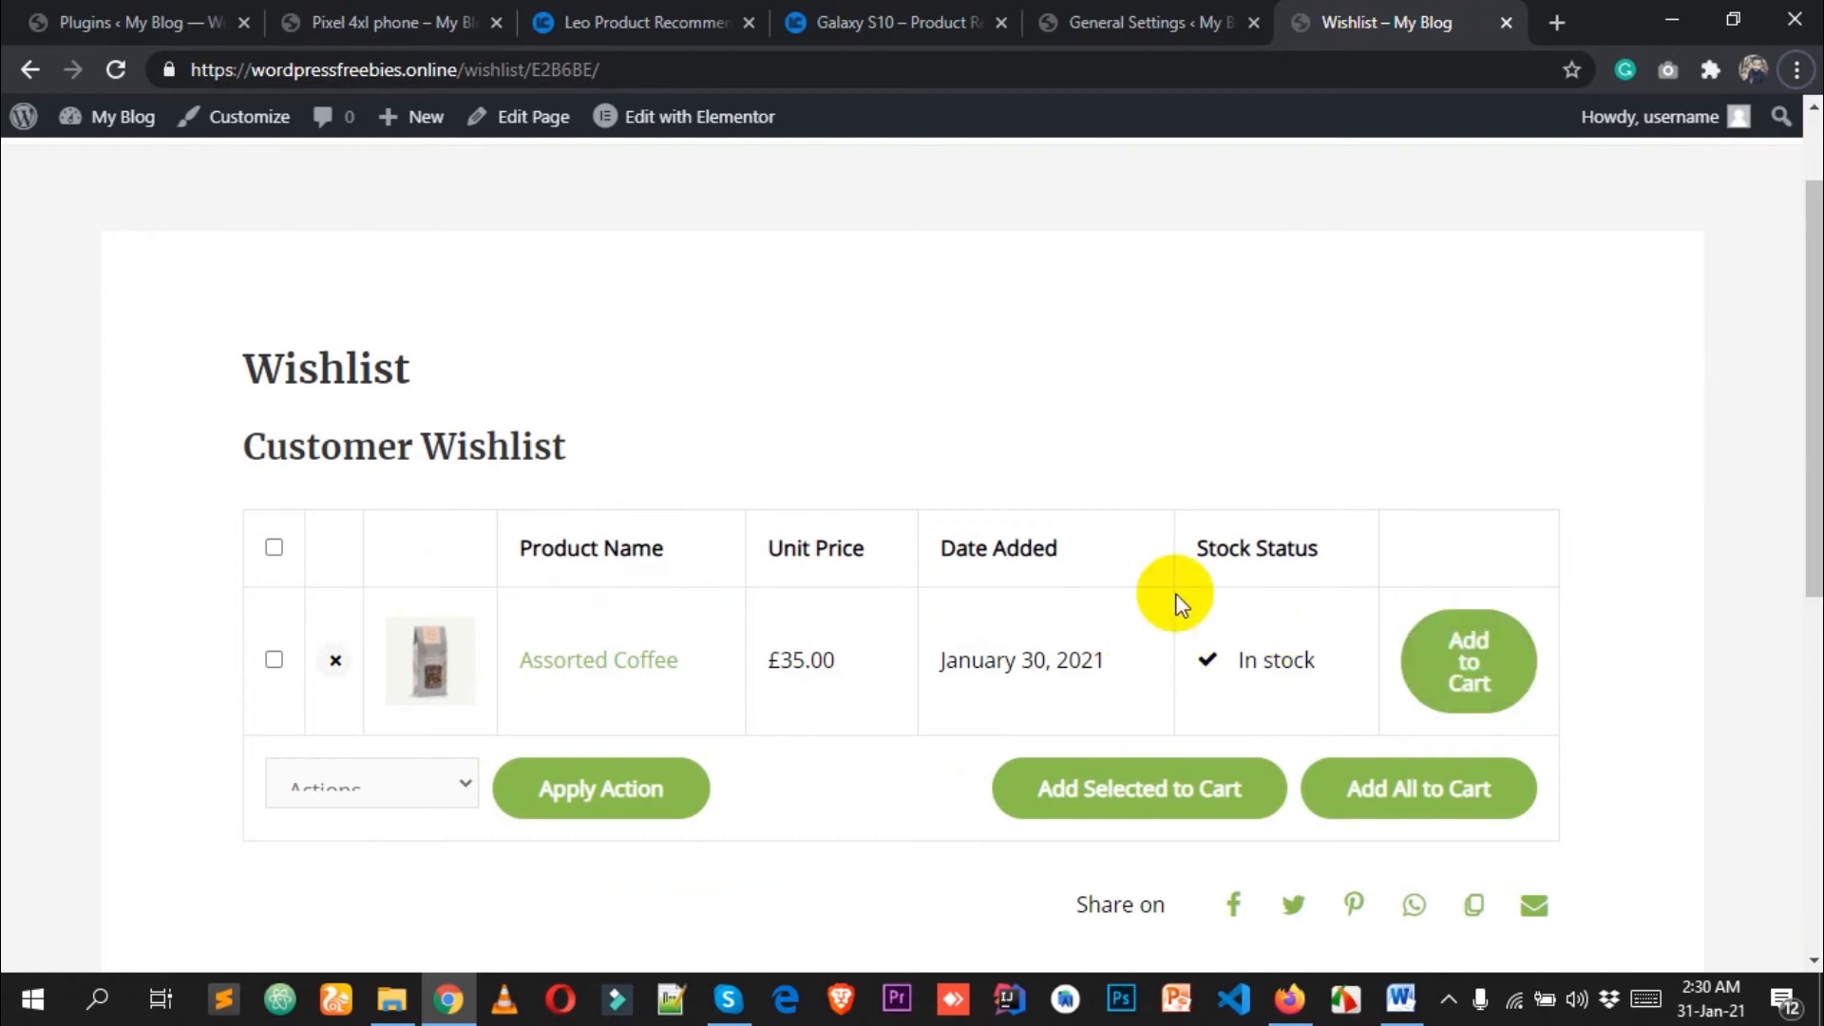
left_click(1463, 670)
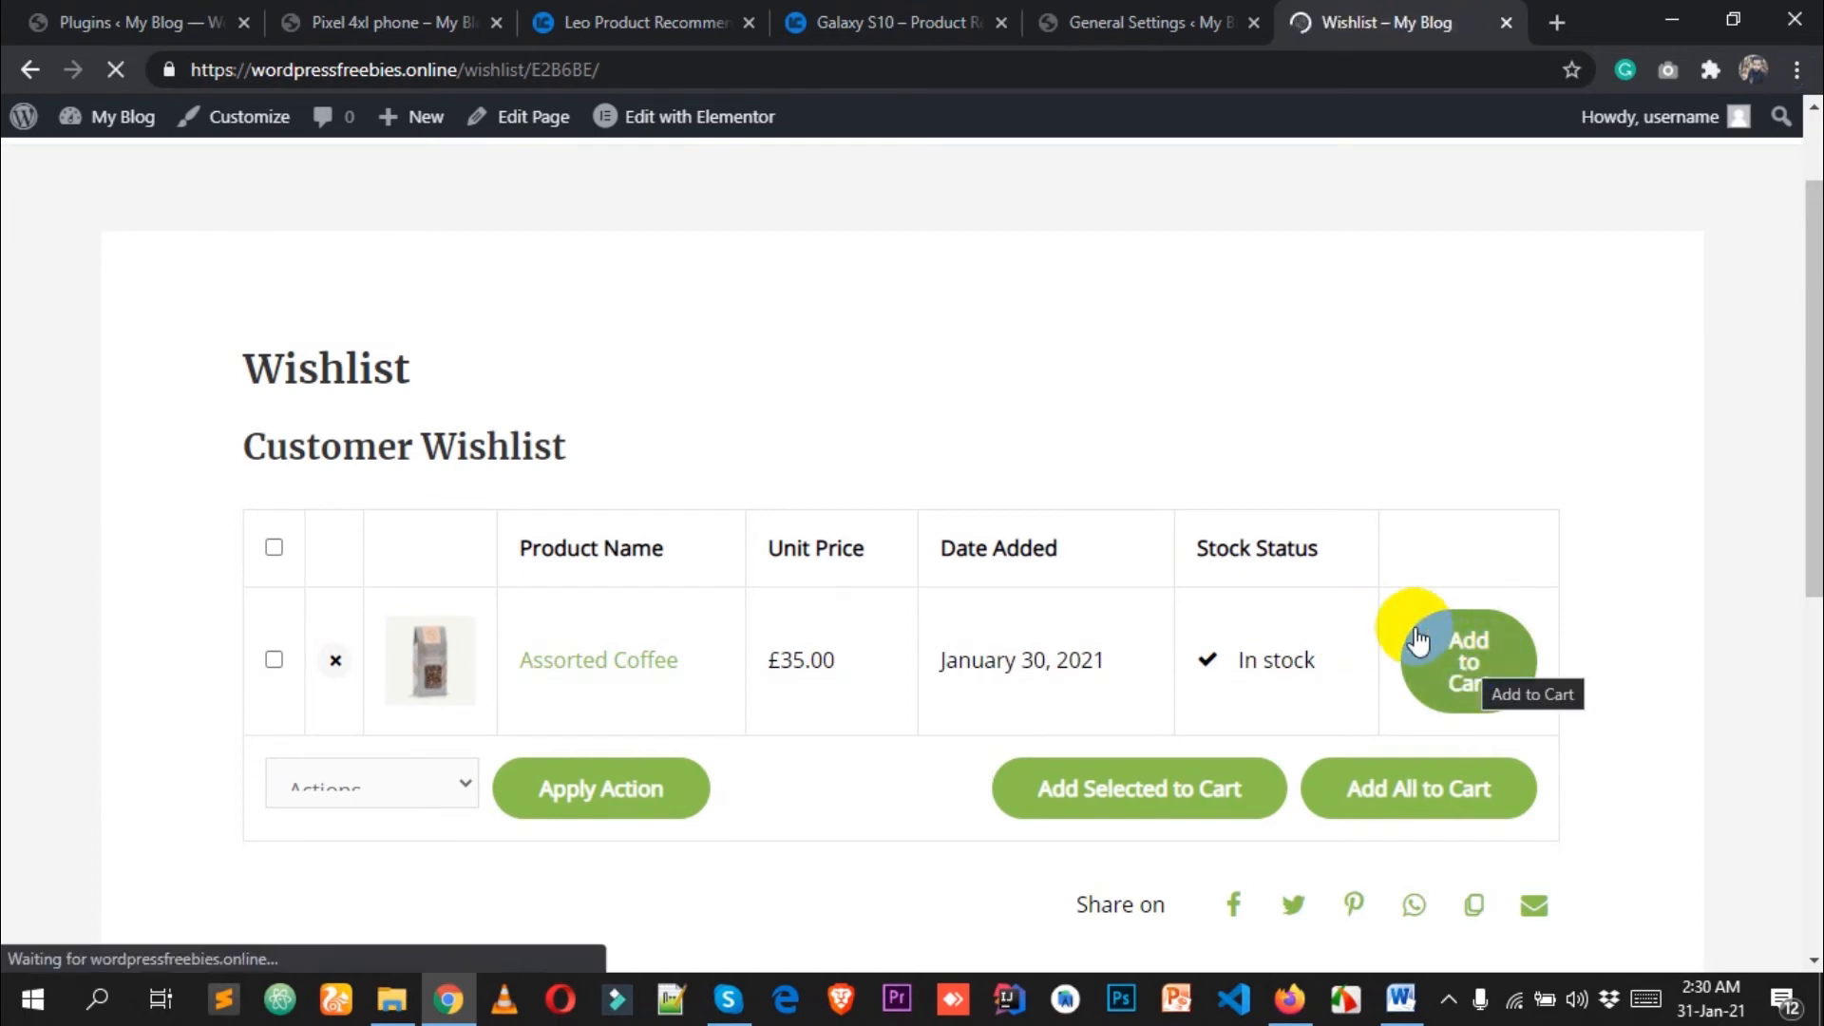
scroll(1368, 642, "down", 3)
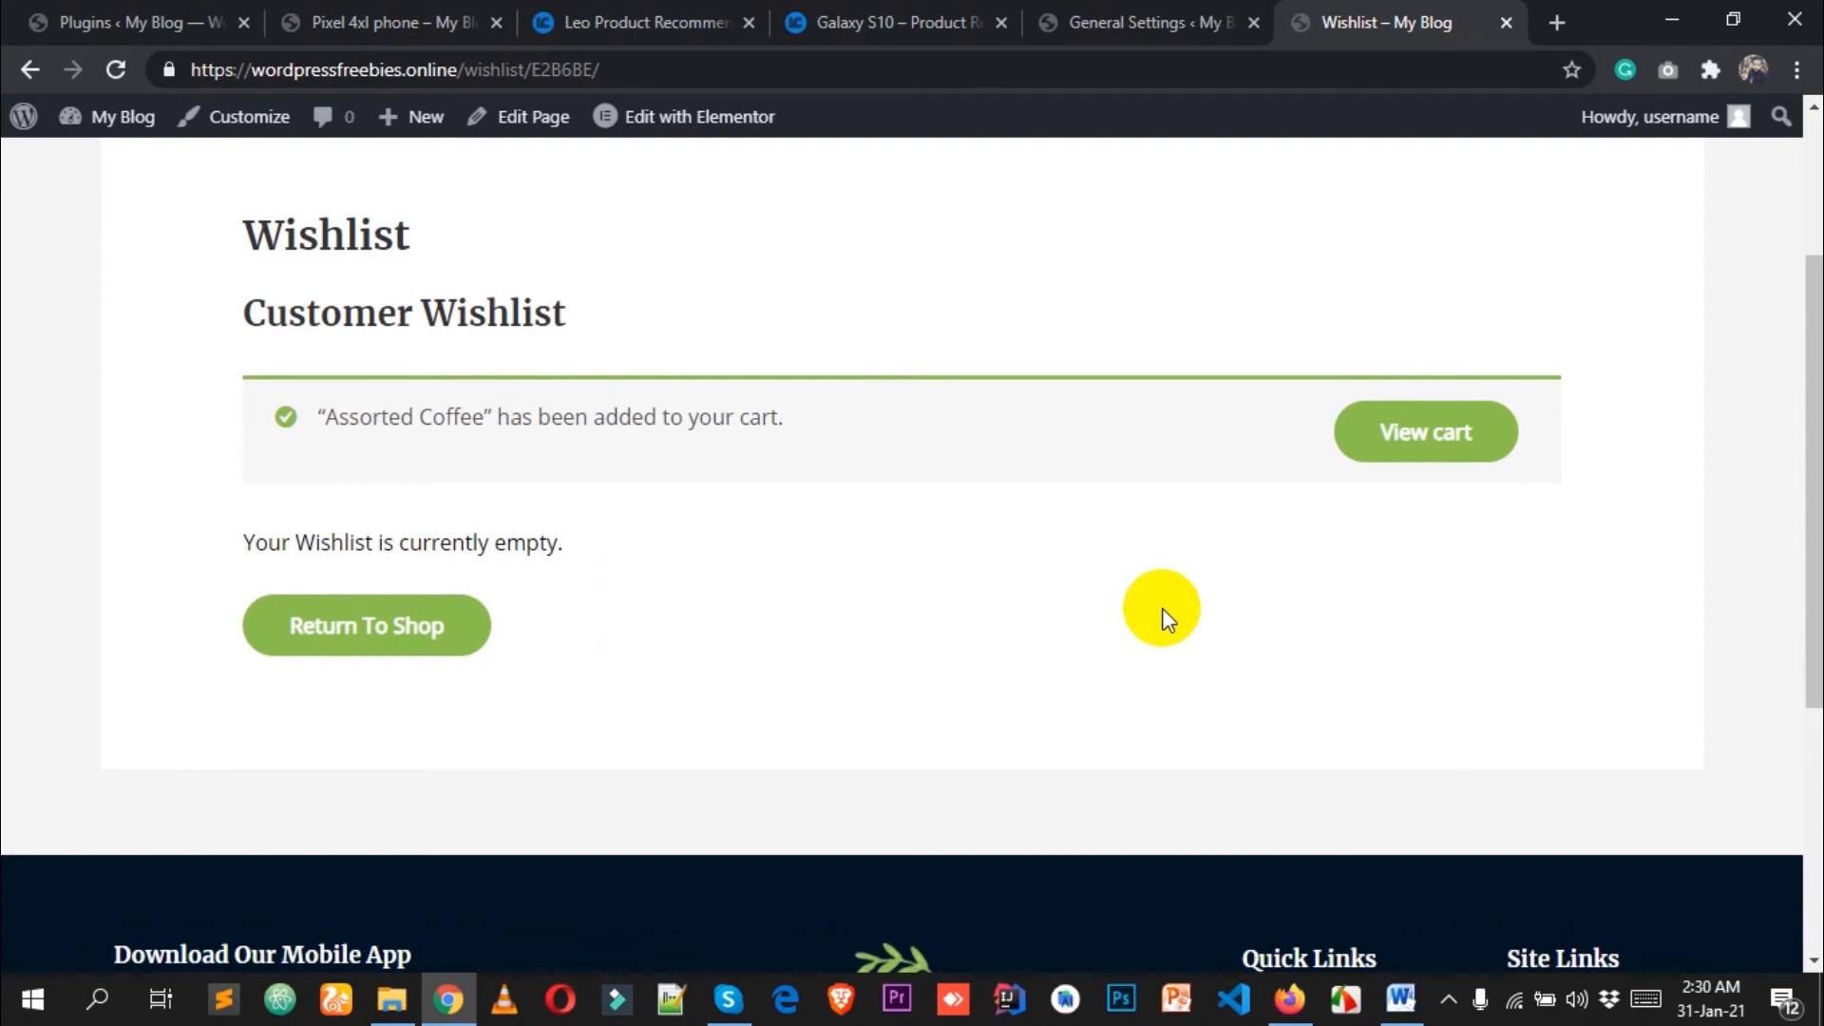
scroll(1073, 608, "up", 2)
View the cart and examine its product row, coupon field, totals and checkout option.
left_click(1375, 595)
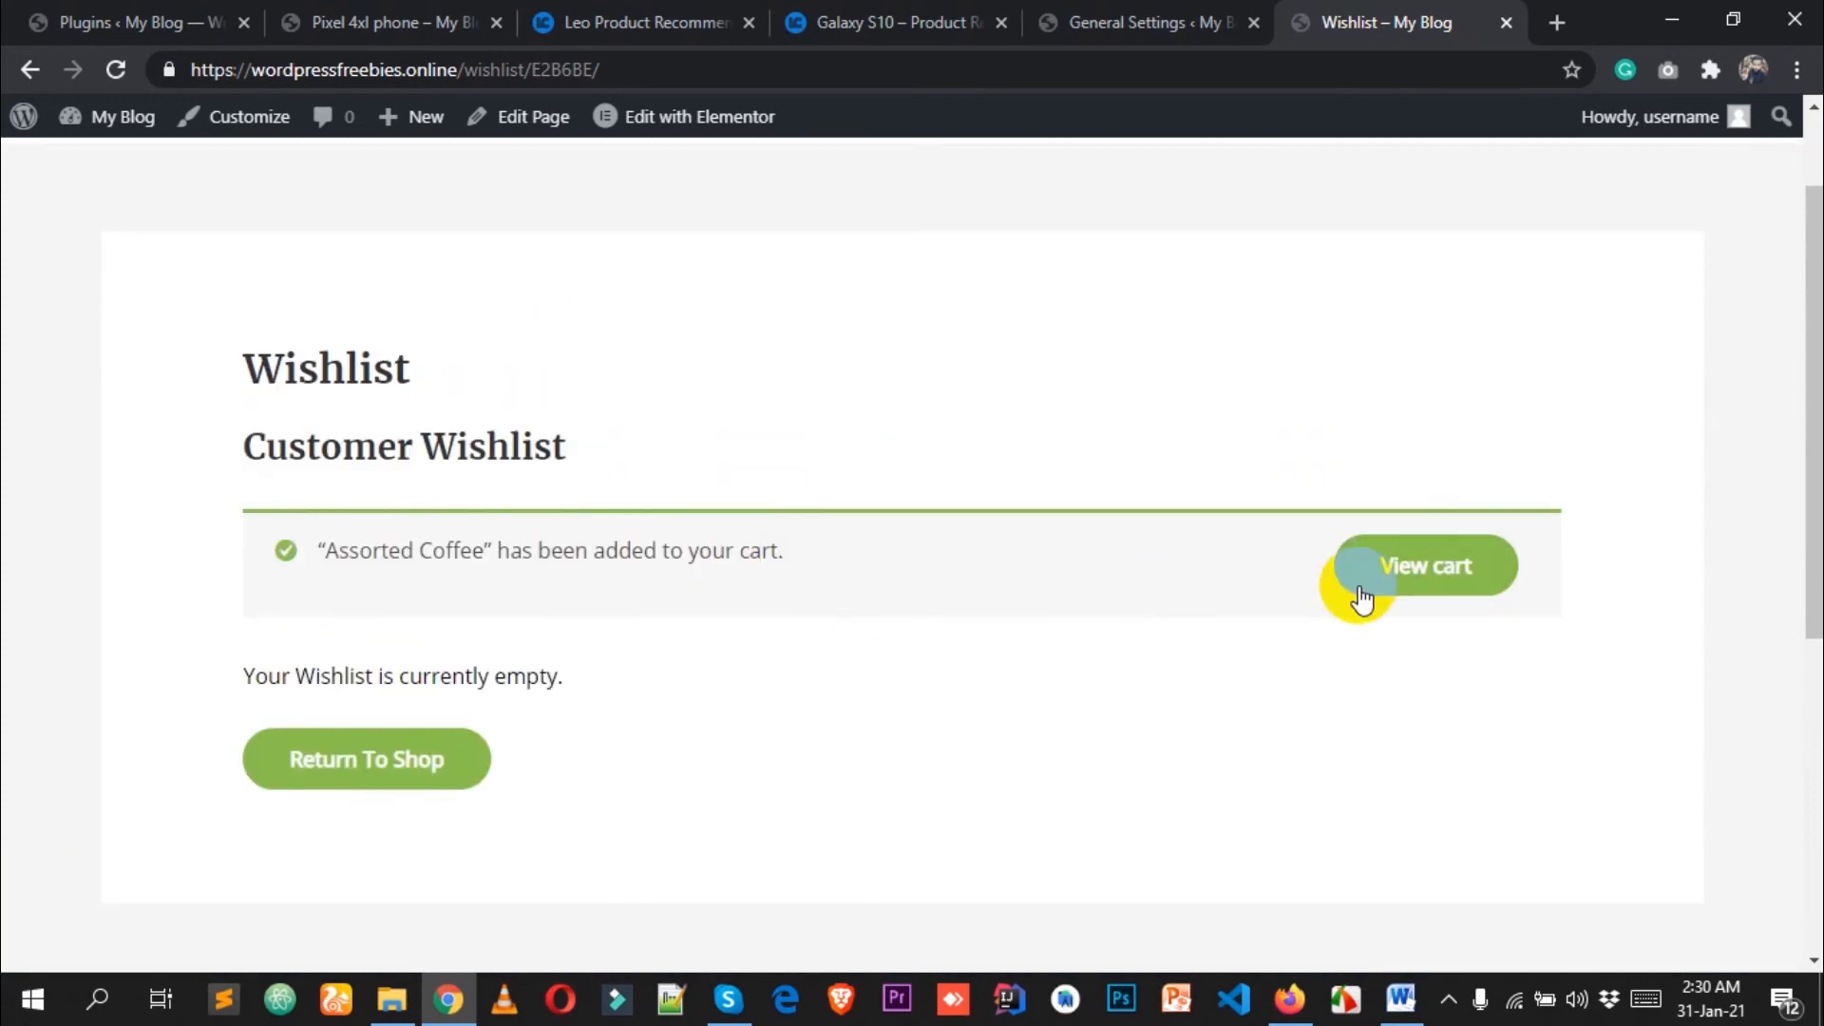
left_click(1426, 582)
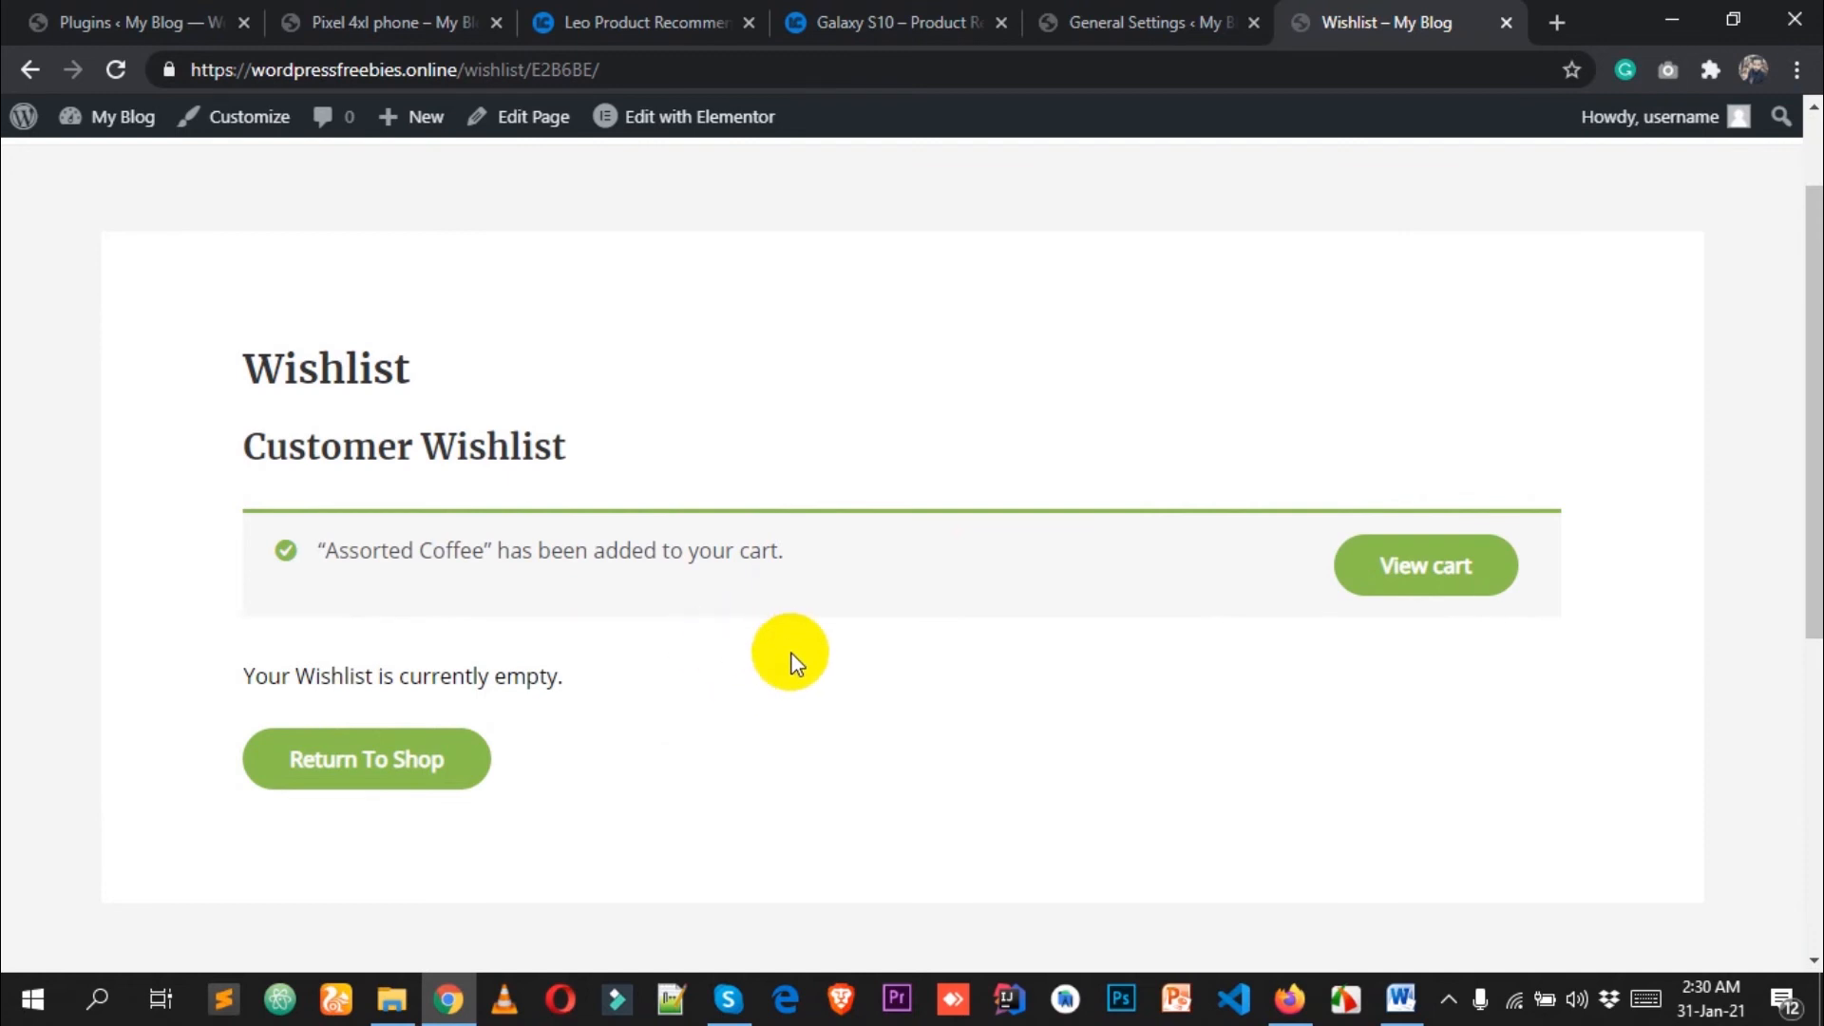
left_click(1432, 564)
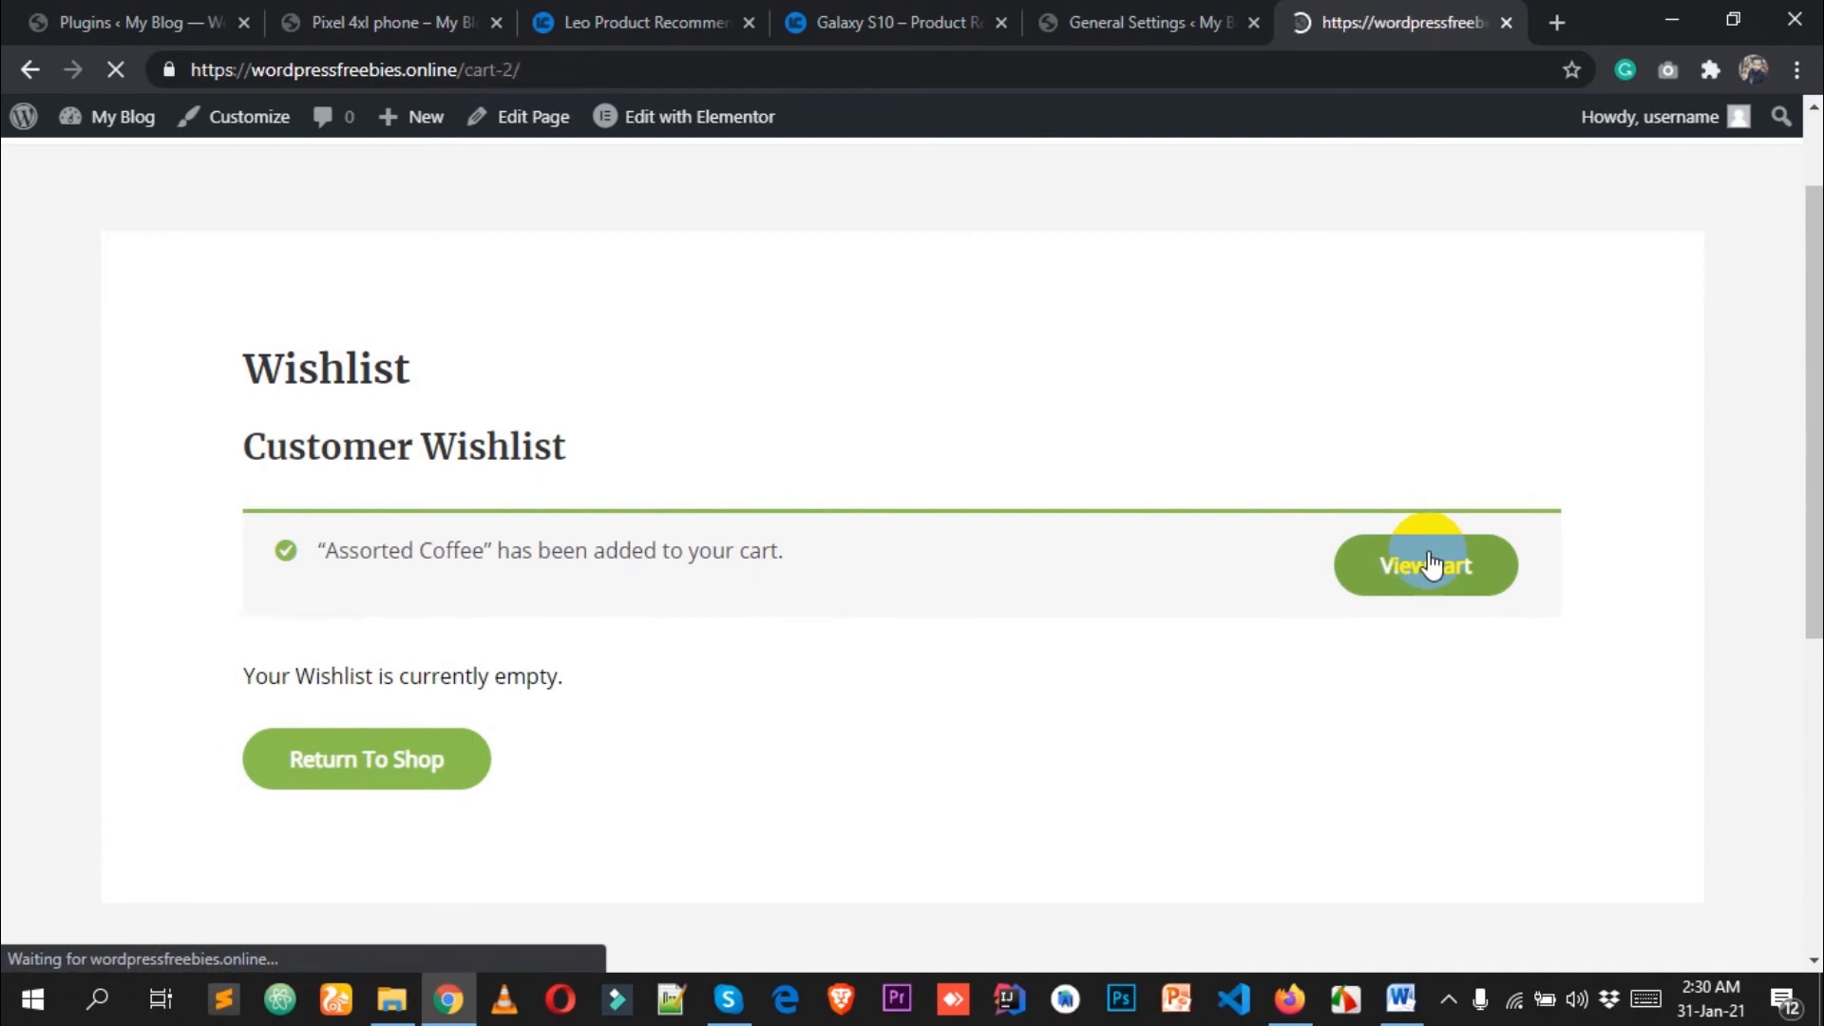
scroll(1423, 553, "down", 4)
scroll(1421, 558, "down", 1)
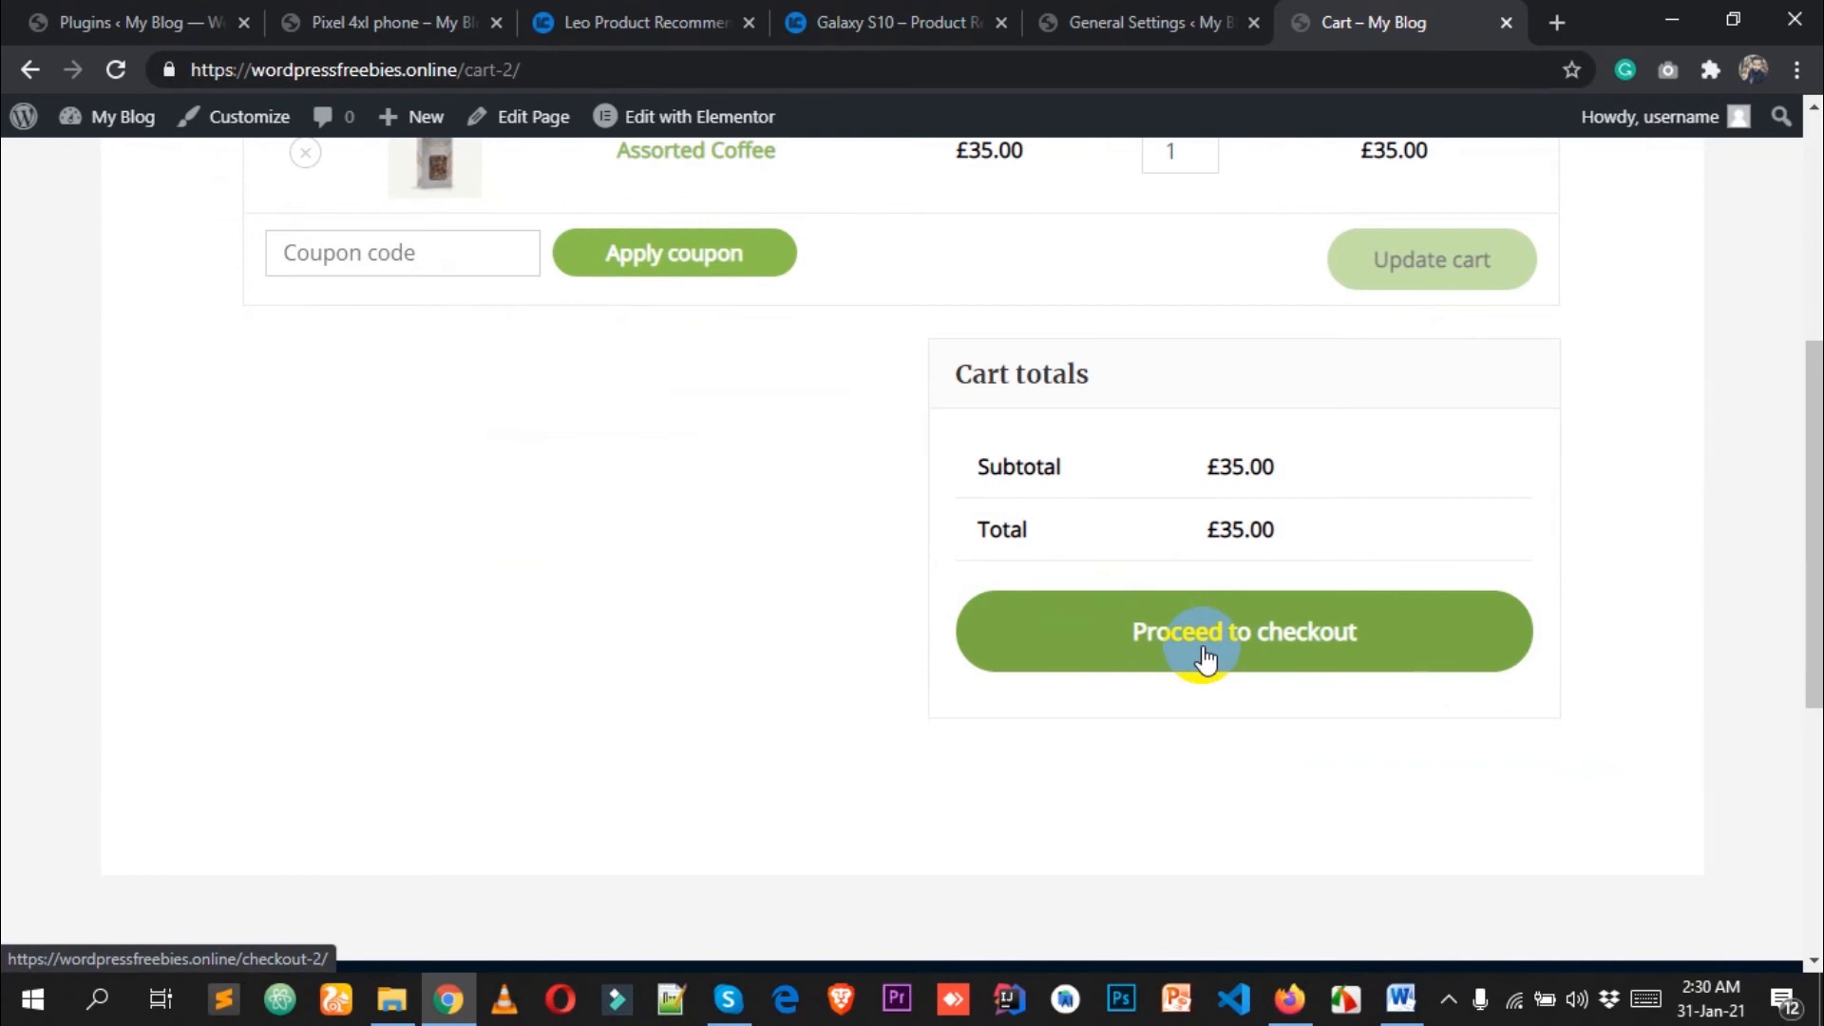
scroll(1205, 658, "up", 1)
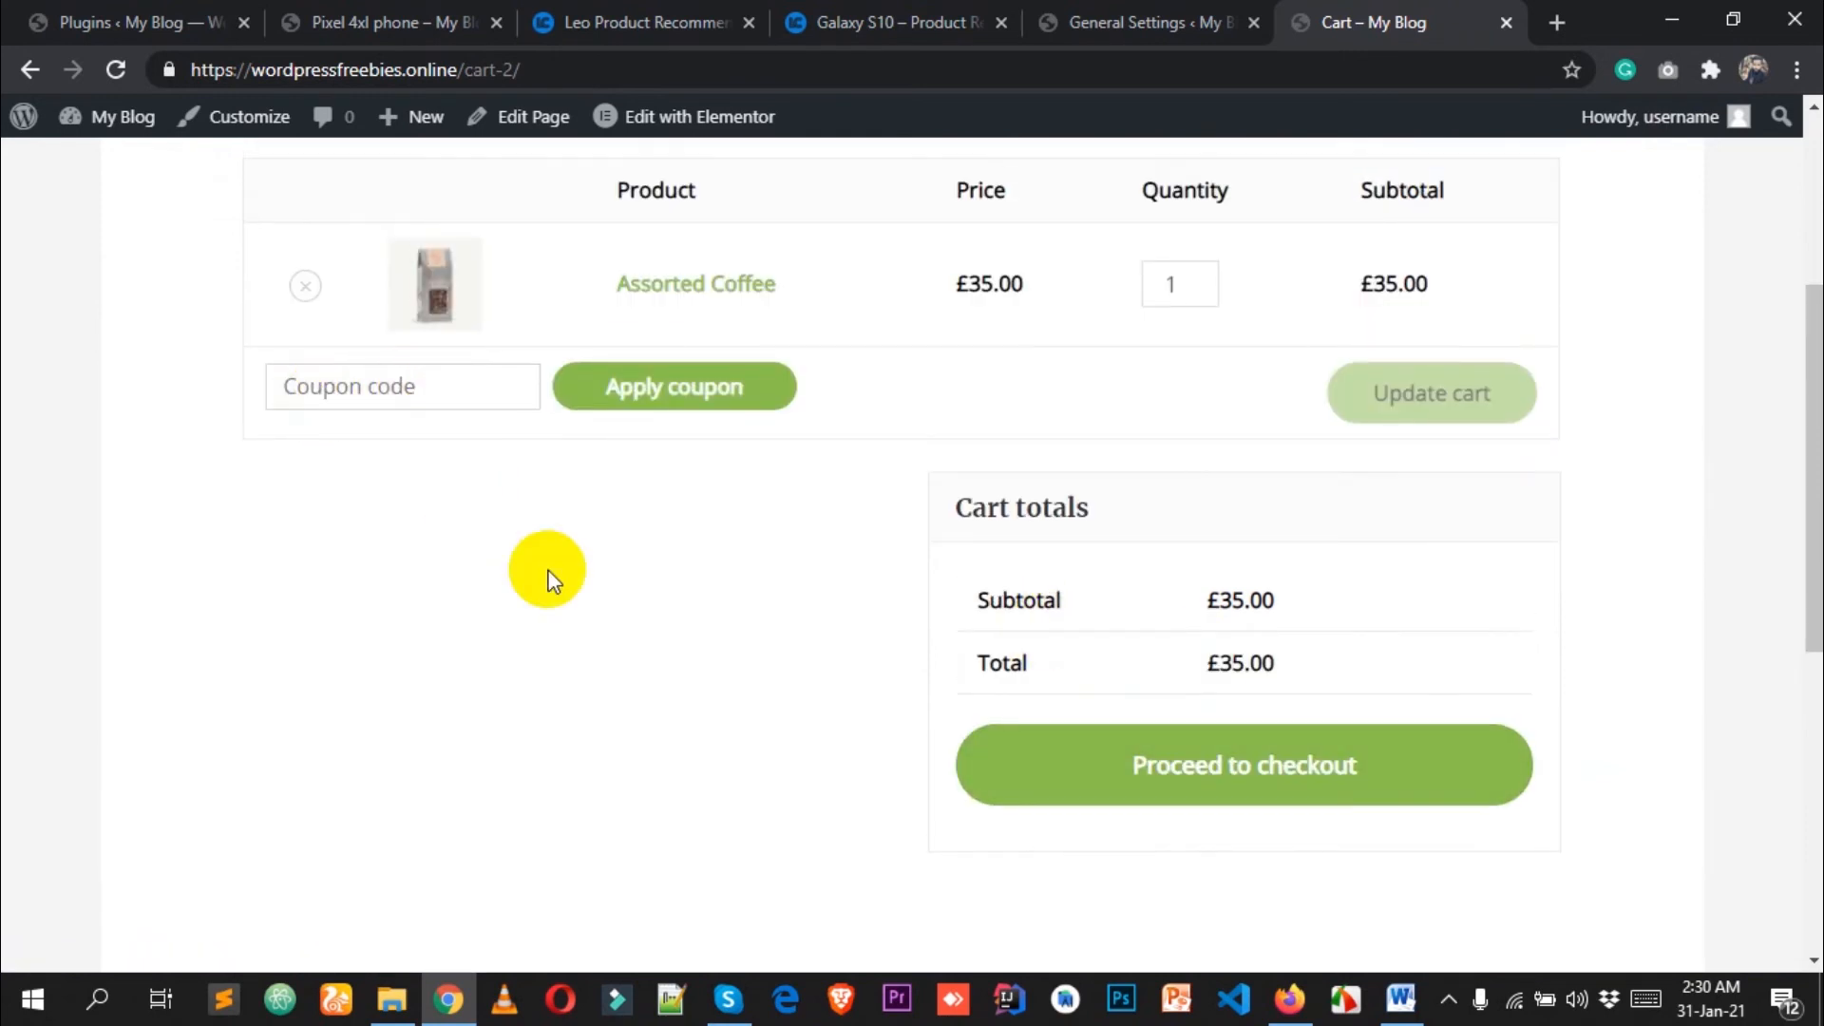
scroll(570, 562, "down", 1)
left_click(1125, 640)
scroll(1127, 636, "up", 4)
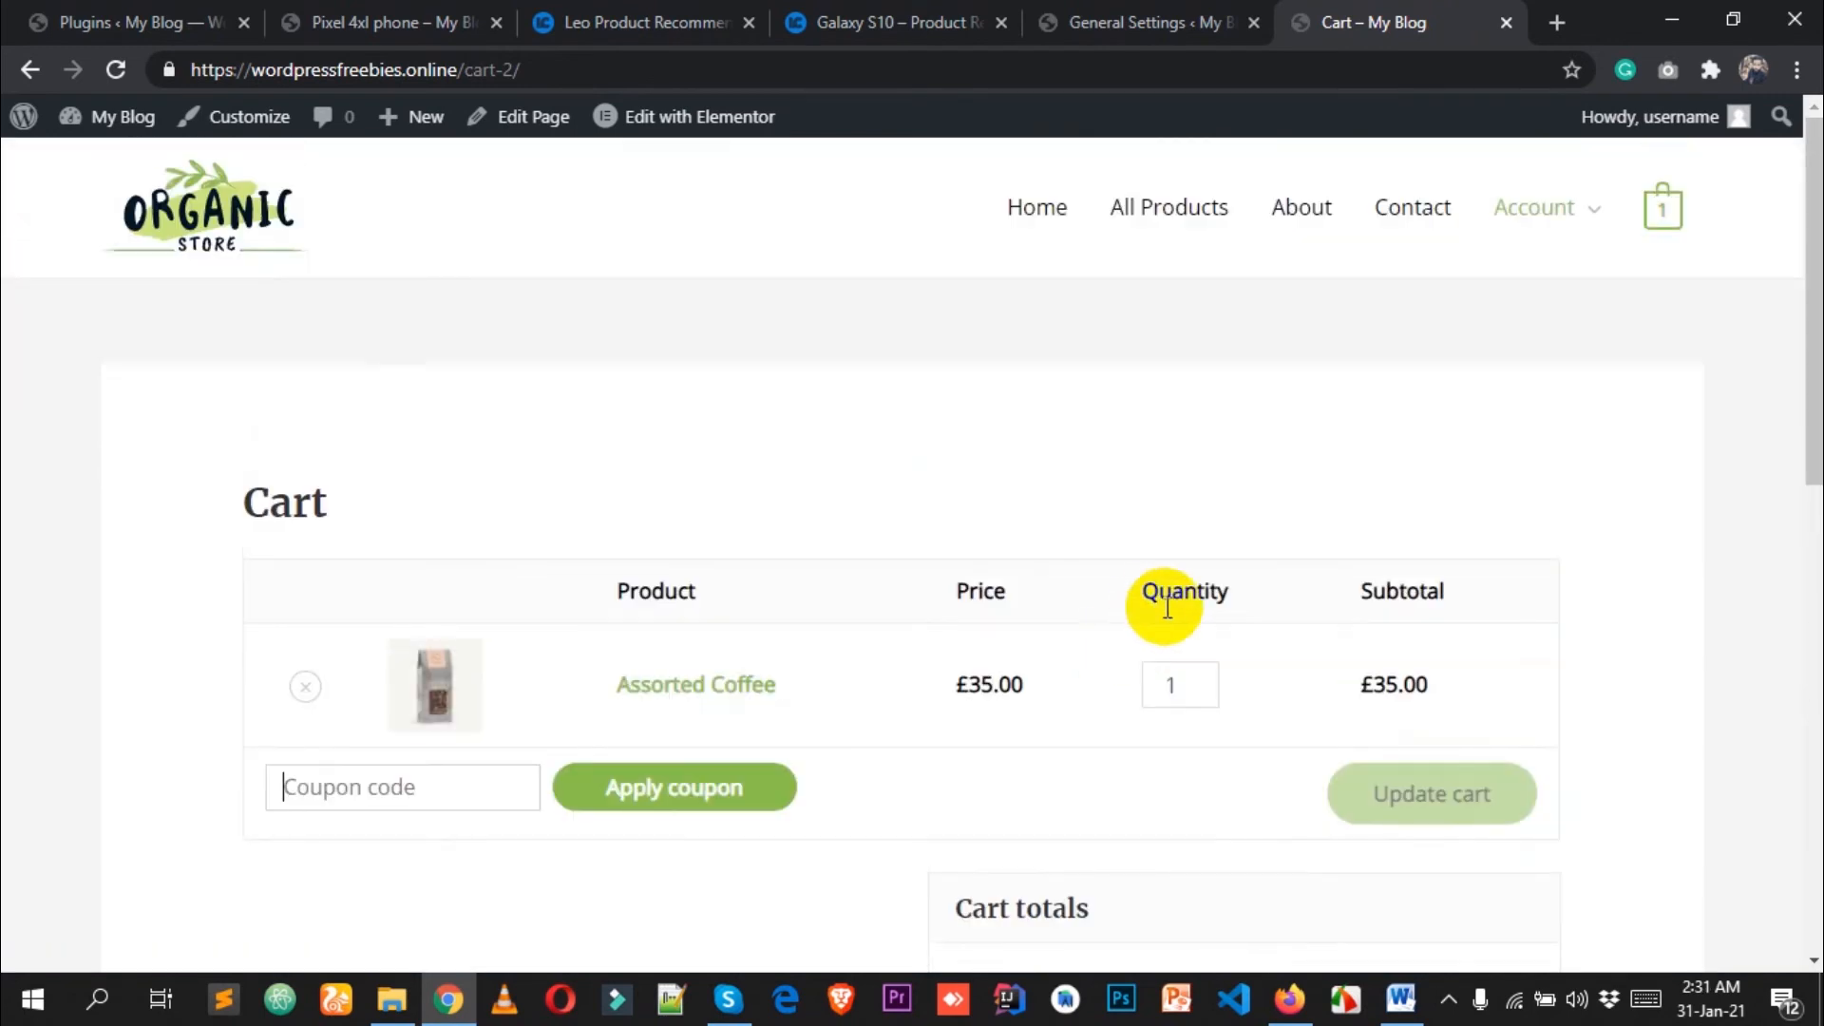
Return to the All Products page and add Black Lentils to the wishlist.
left_click(1161, 216)
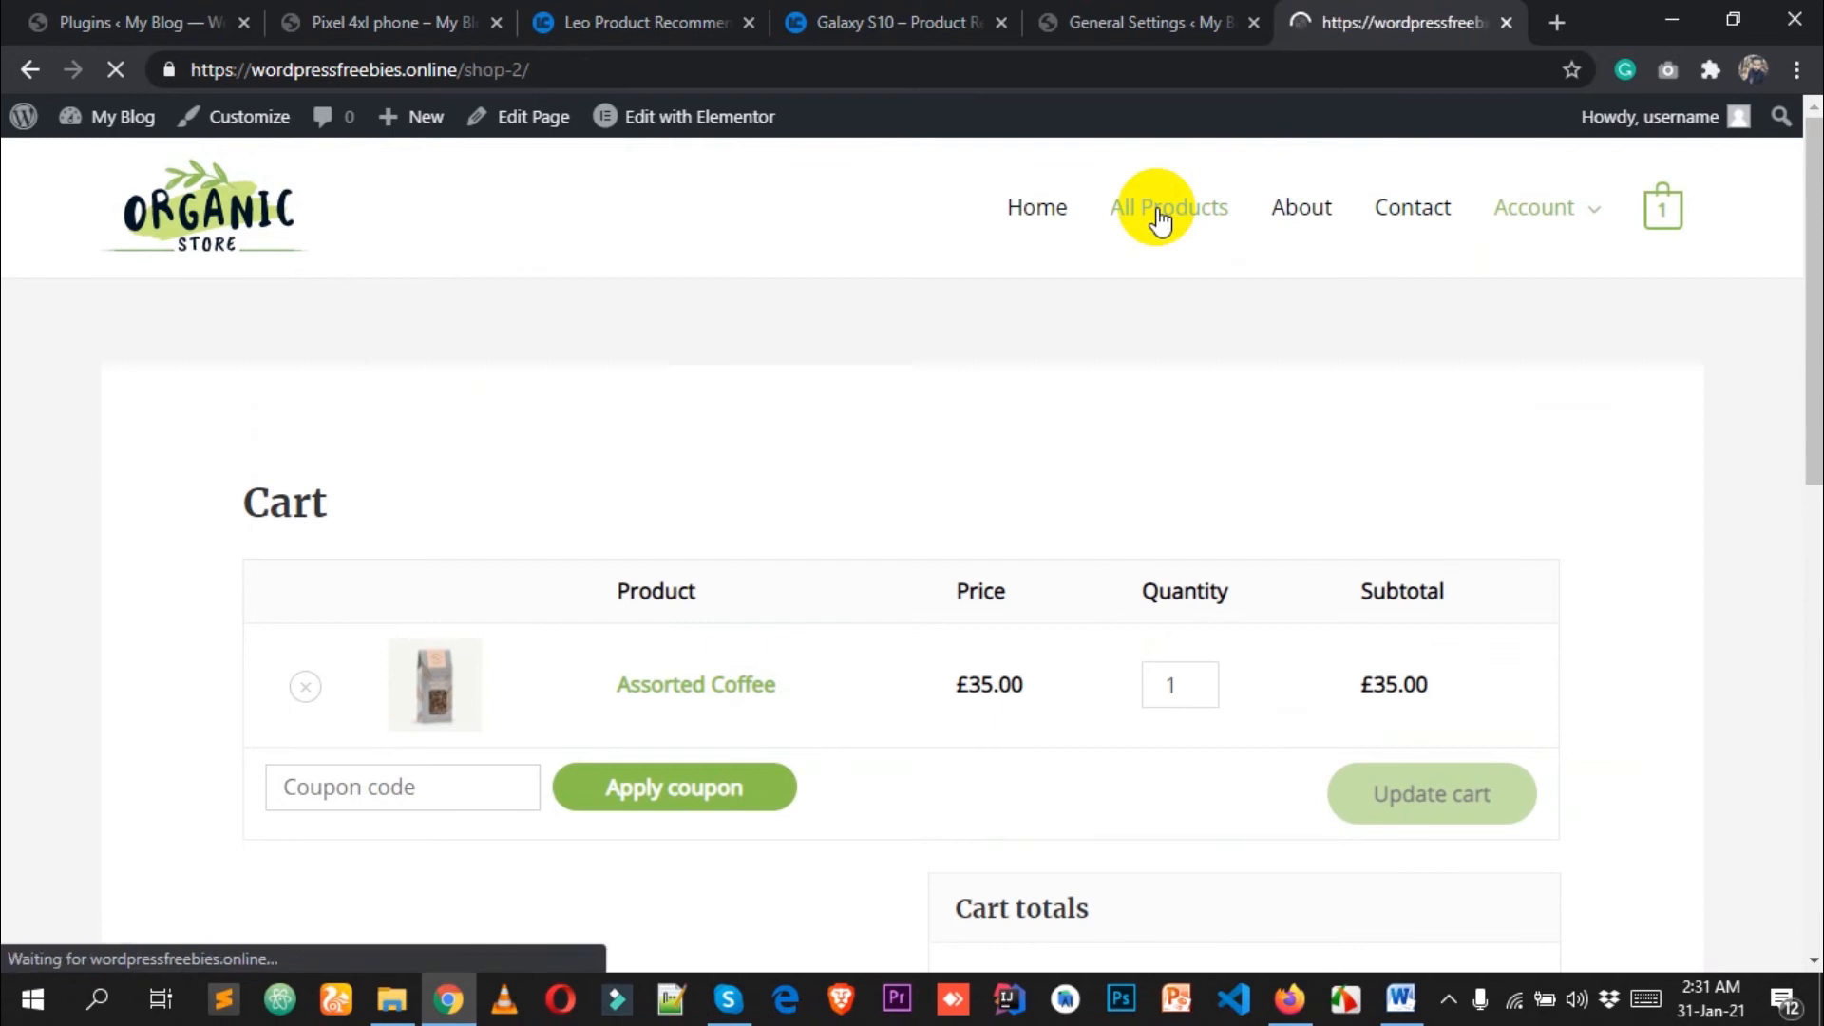
scroll(1184, 447, "down", 5)
scroll(1187, 499, "down", 3)
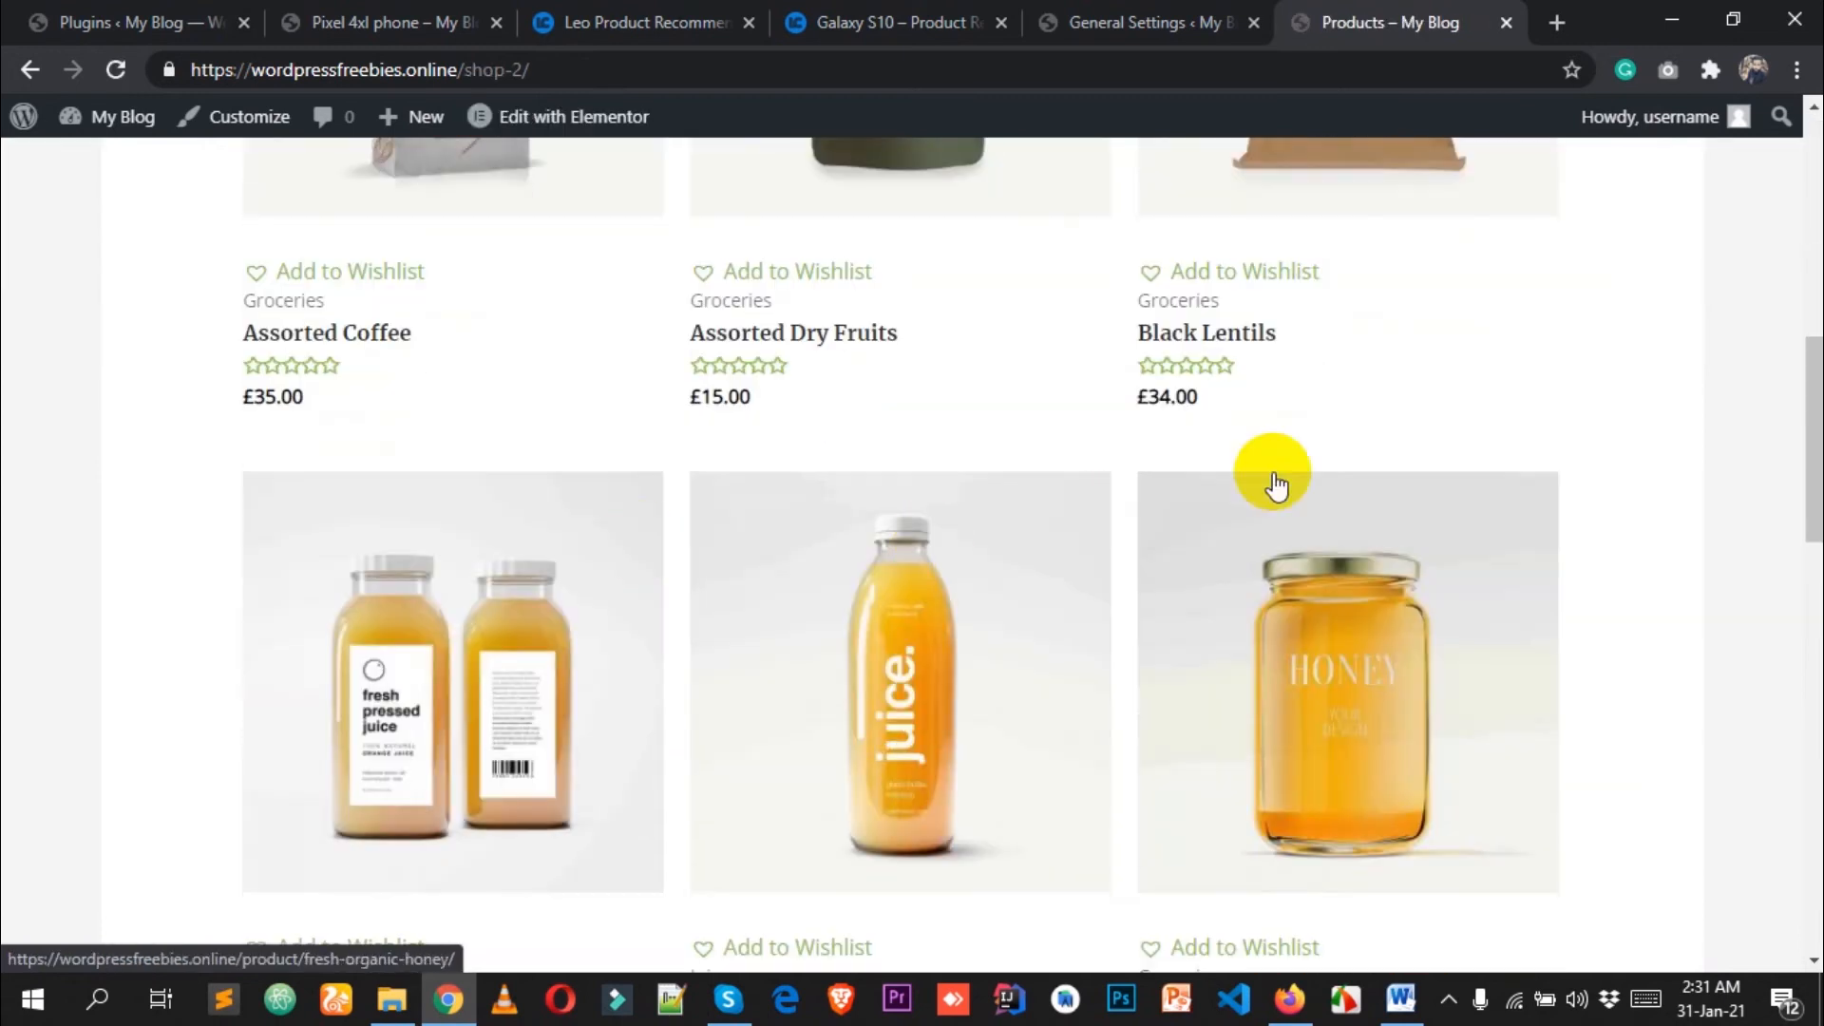
scroll(1275, 447, "up", 2)
left_click(1250, 407)
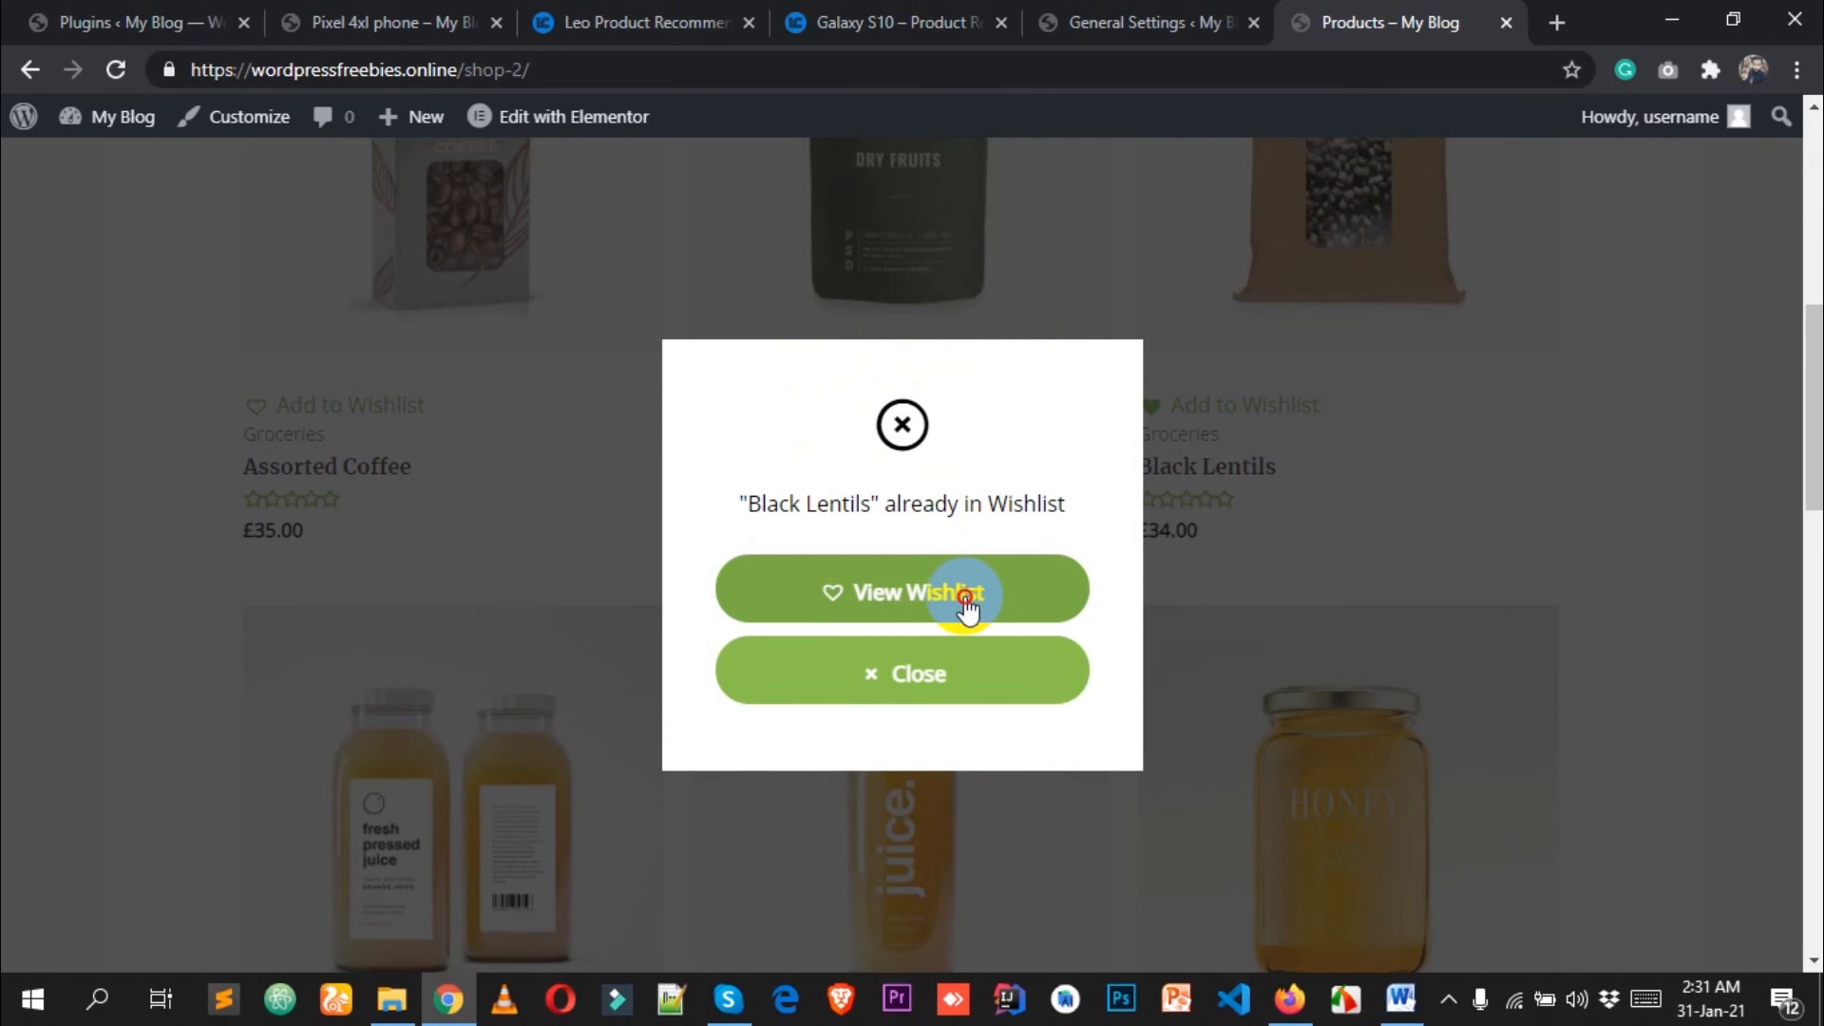
Open the wishlist from the Black Lentils notice and examine the available bulk actions.
left_click(969, 599)
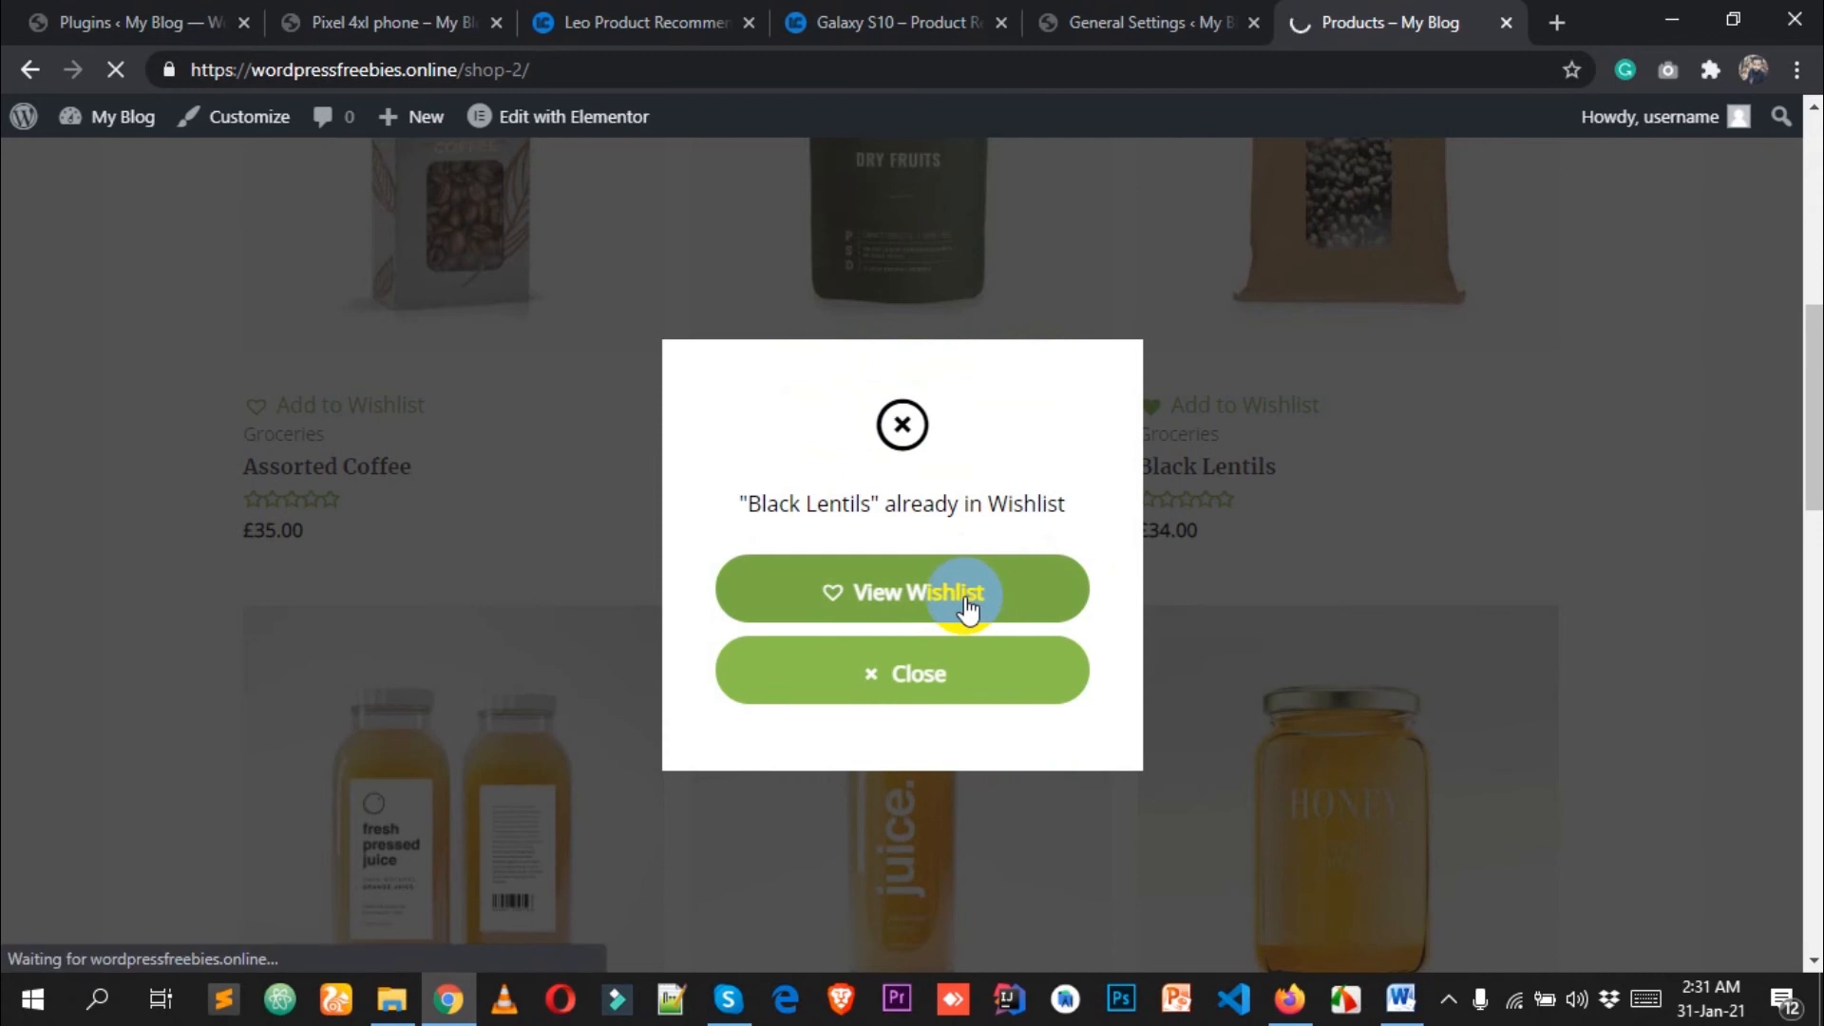
scroll(965, 605, "down", 2)
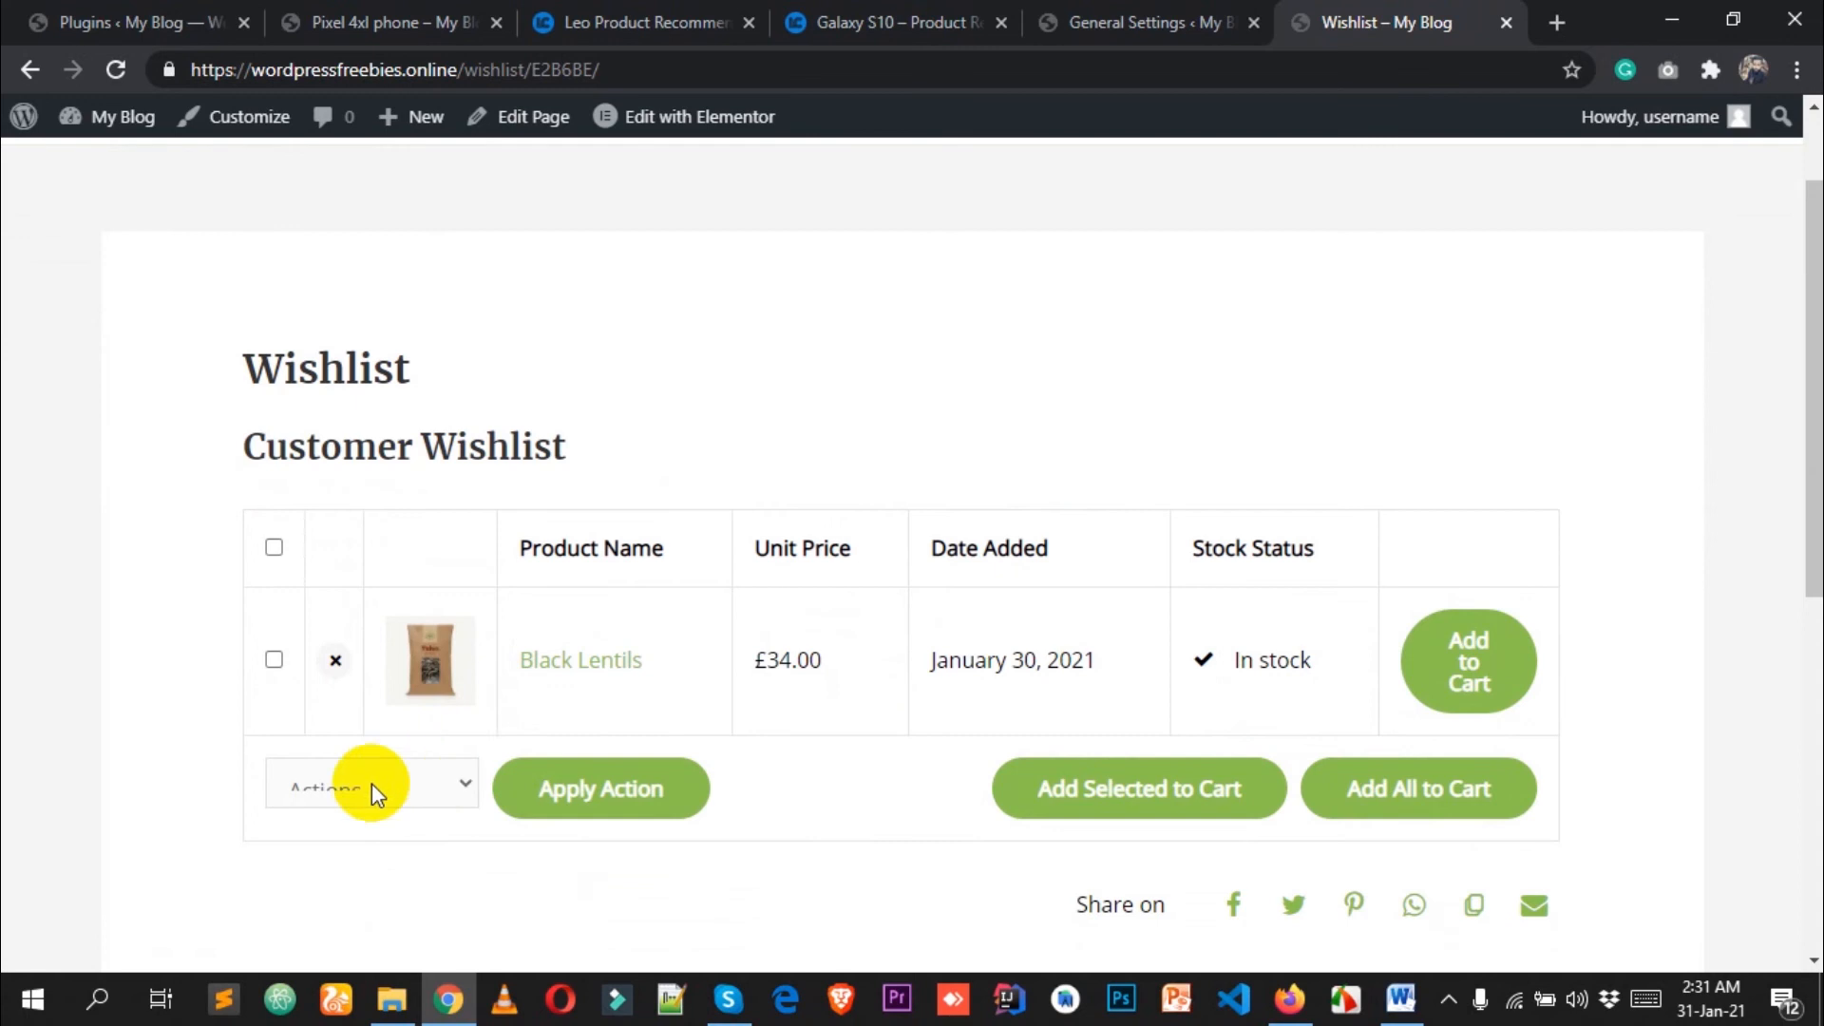
scroll(760, 739, "down", 2)
left_click(312, 641)
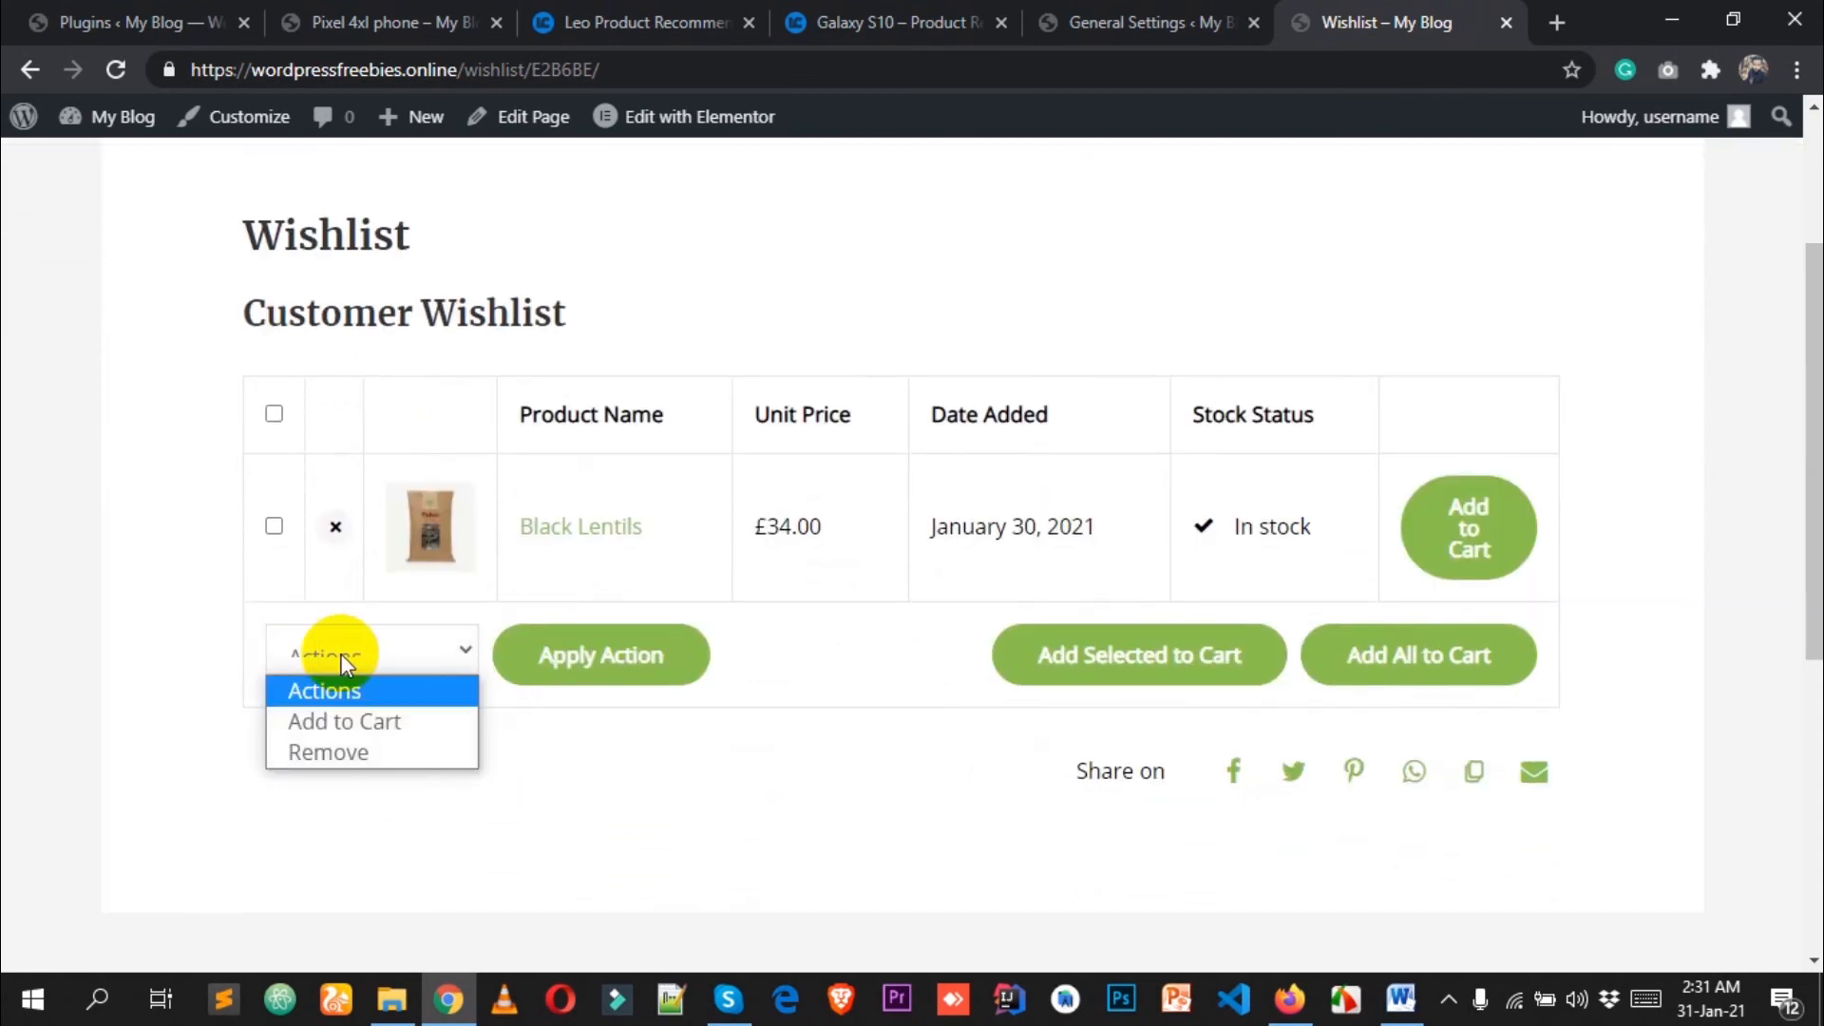
left_click(658, 755)
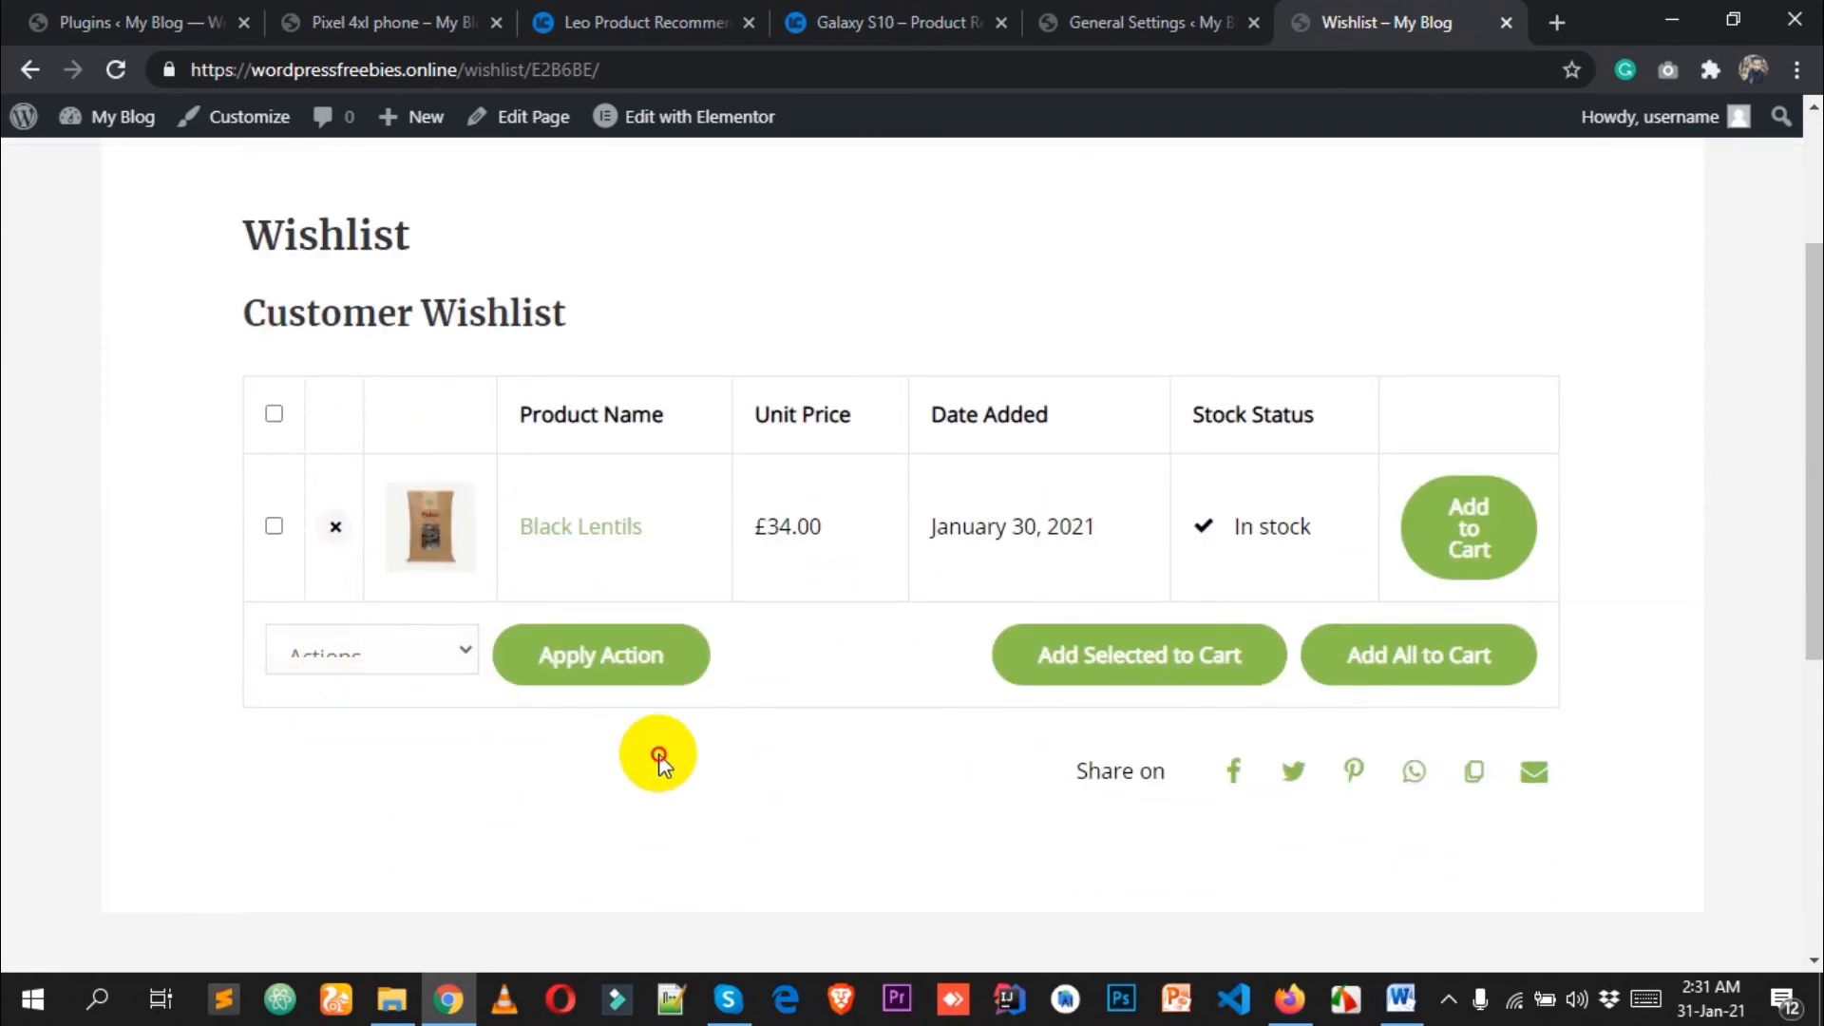
Select the Black Lentils row in the wishlist and choose Remove as its bulk action without applying it.
left_click(407, 661)
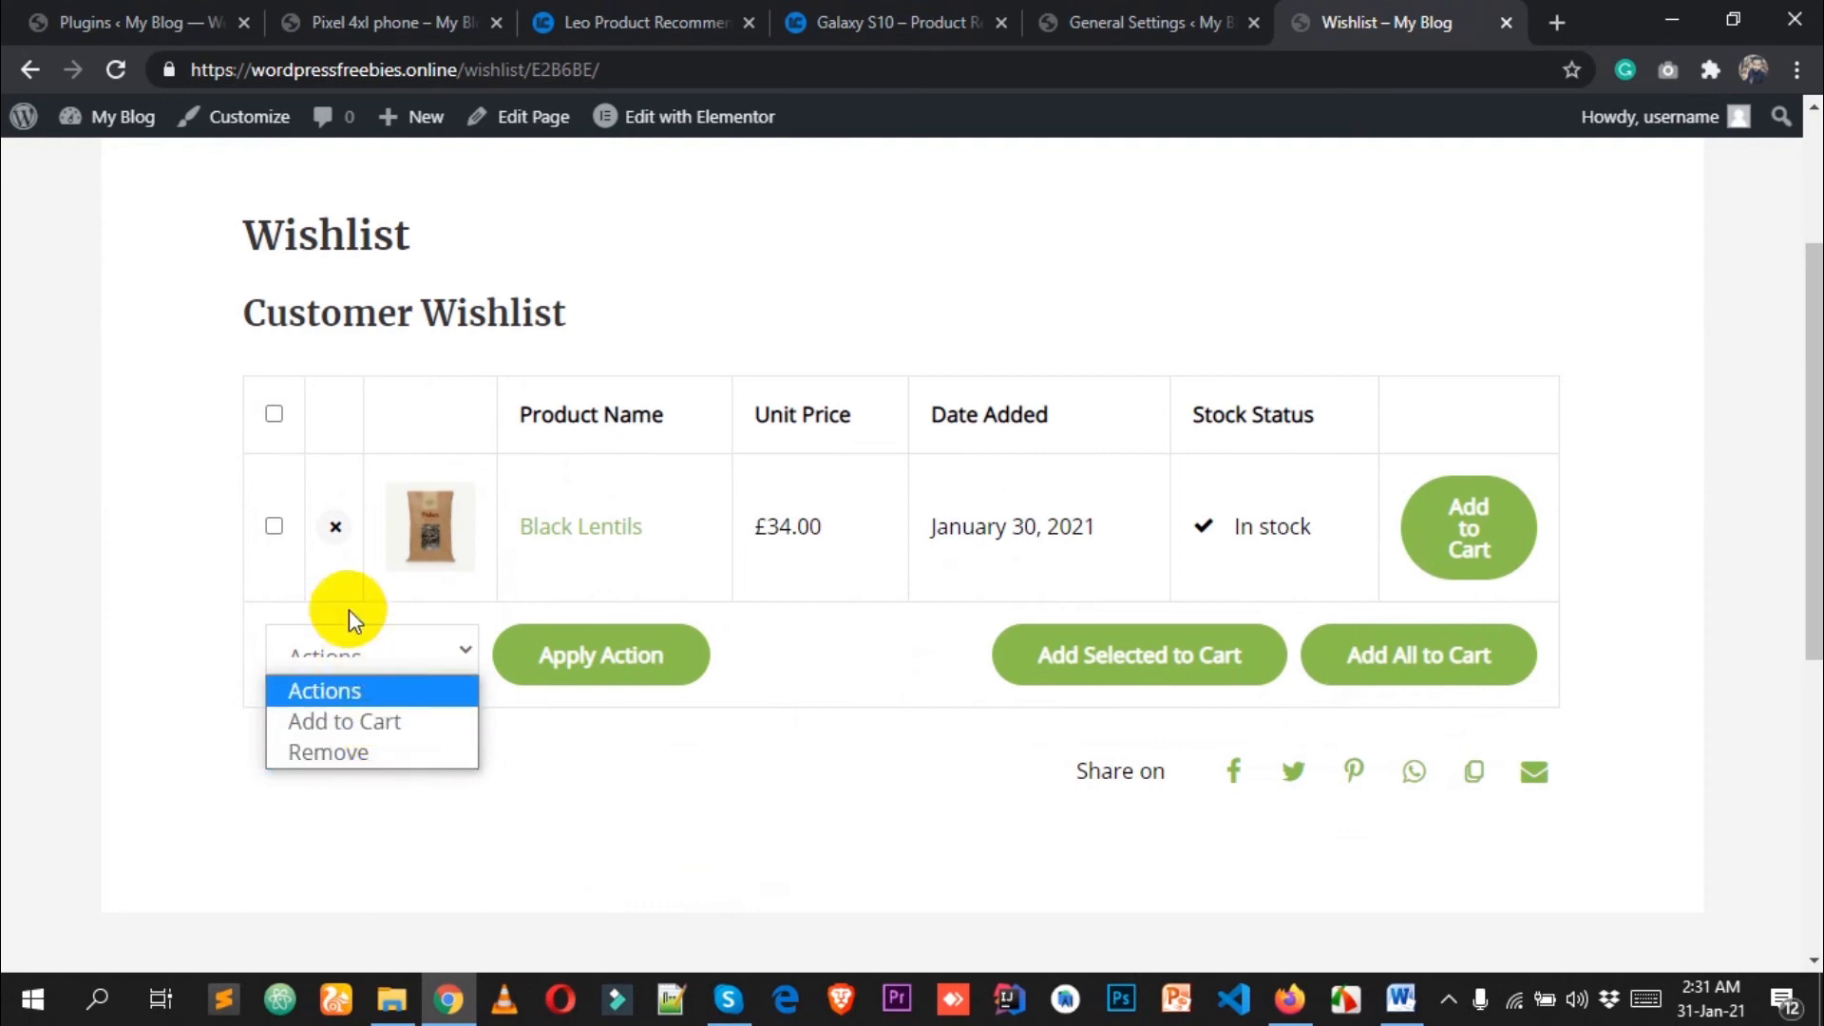
left_click(274, 526)
left_click(274, 525)
left_click(354, 631)
left_click(376, 752)
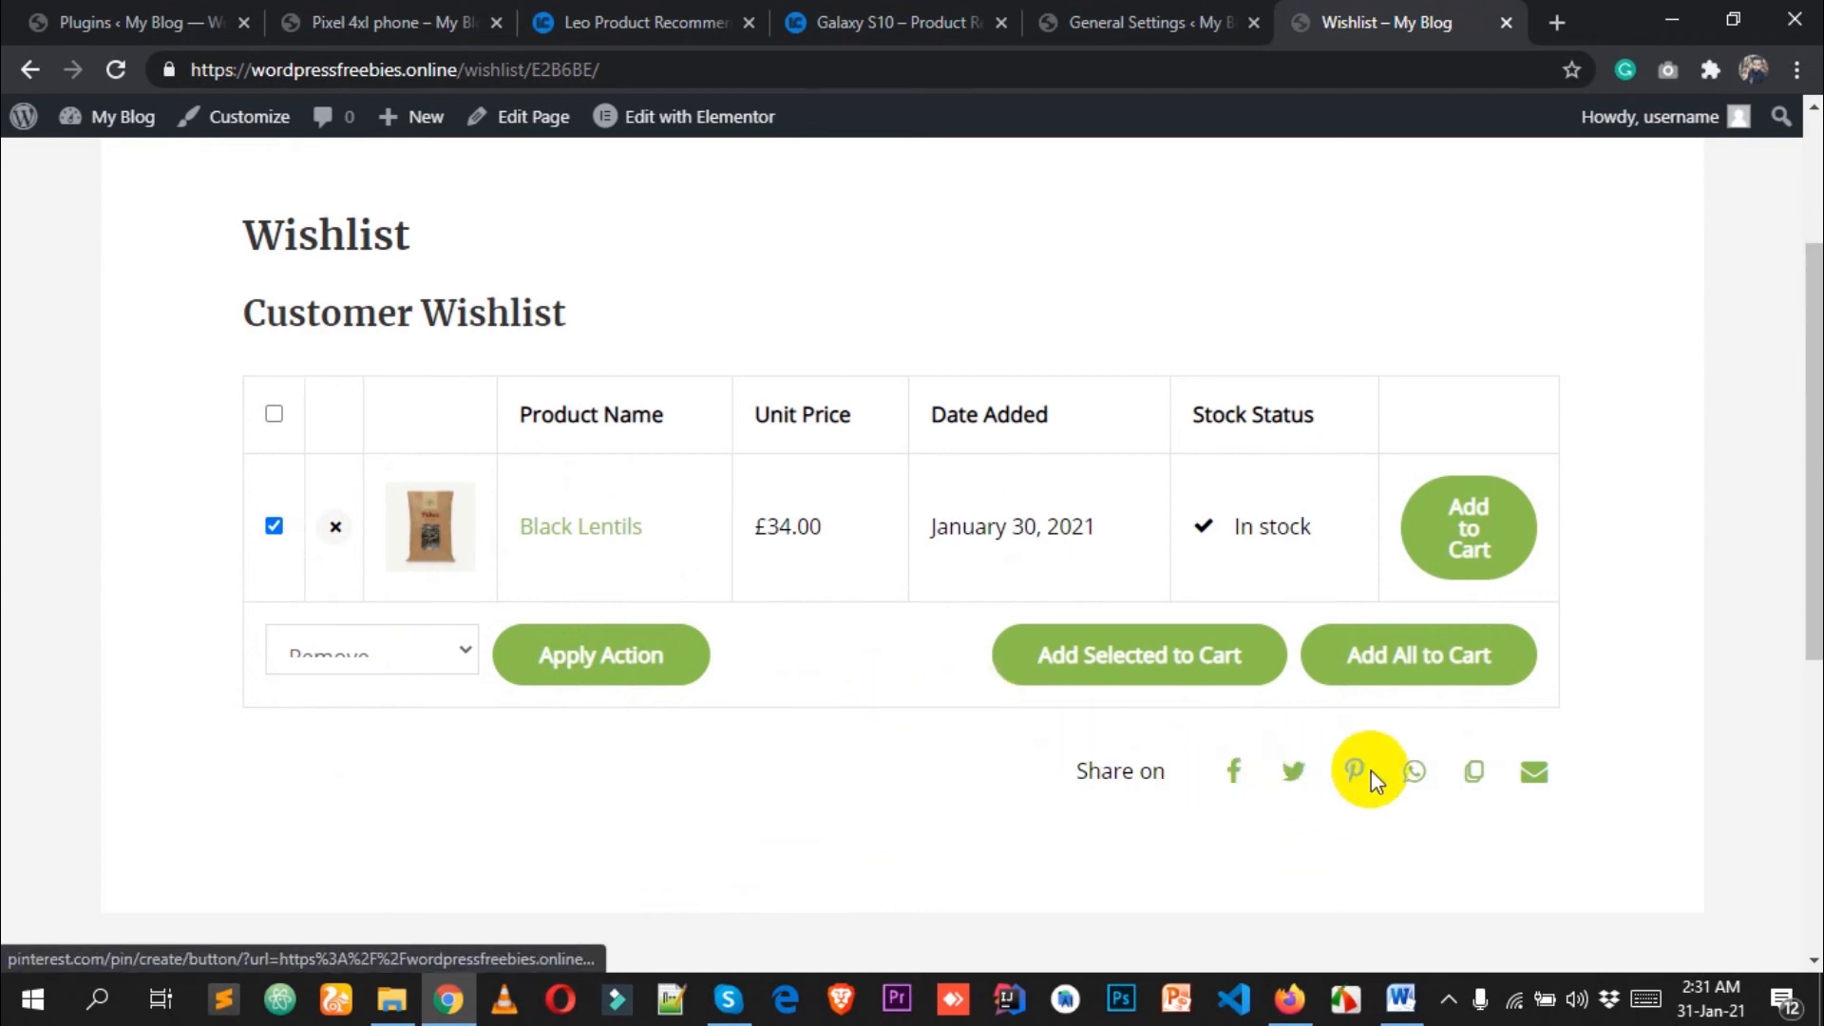
Return to the All Products page and open the Assorted Dry Fruits product page.
scroll(1501, 785, "up", 1)
scroll(1541, 815, "down", 1)
scroll(1364, 766, "up", 1)
scroll(1372, 788, "down", 2)
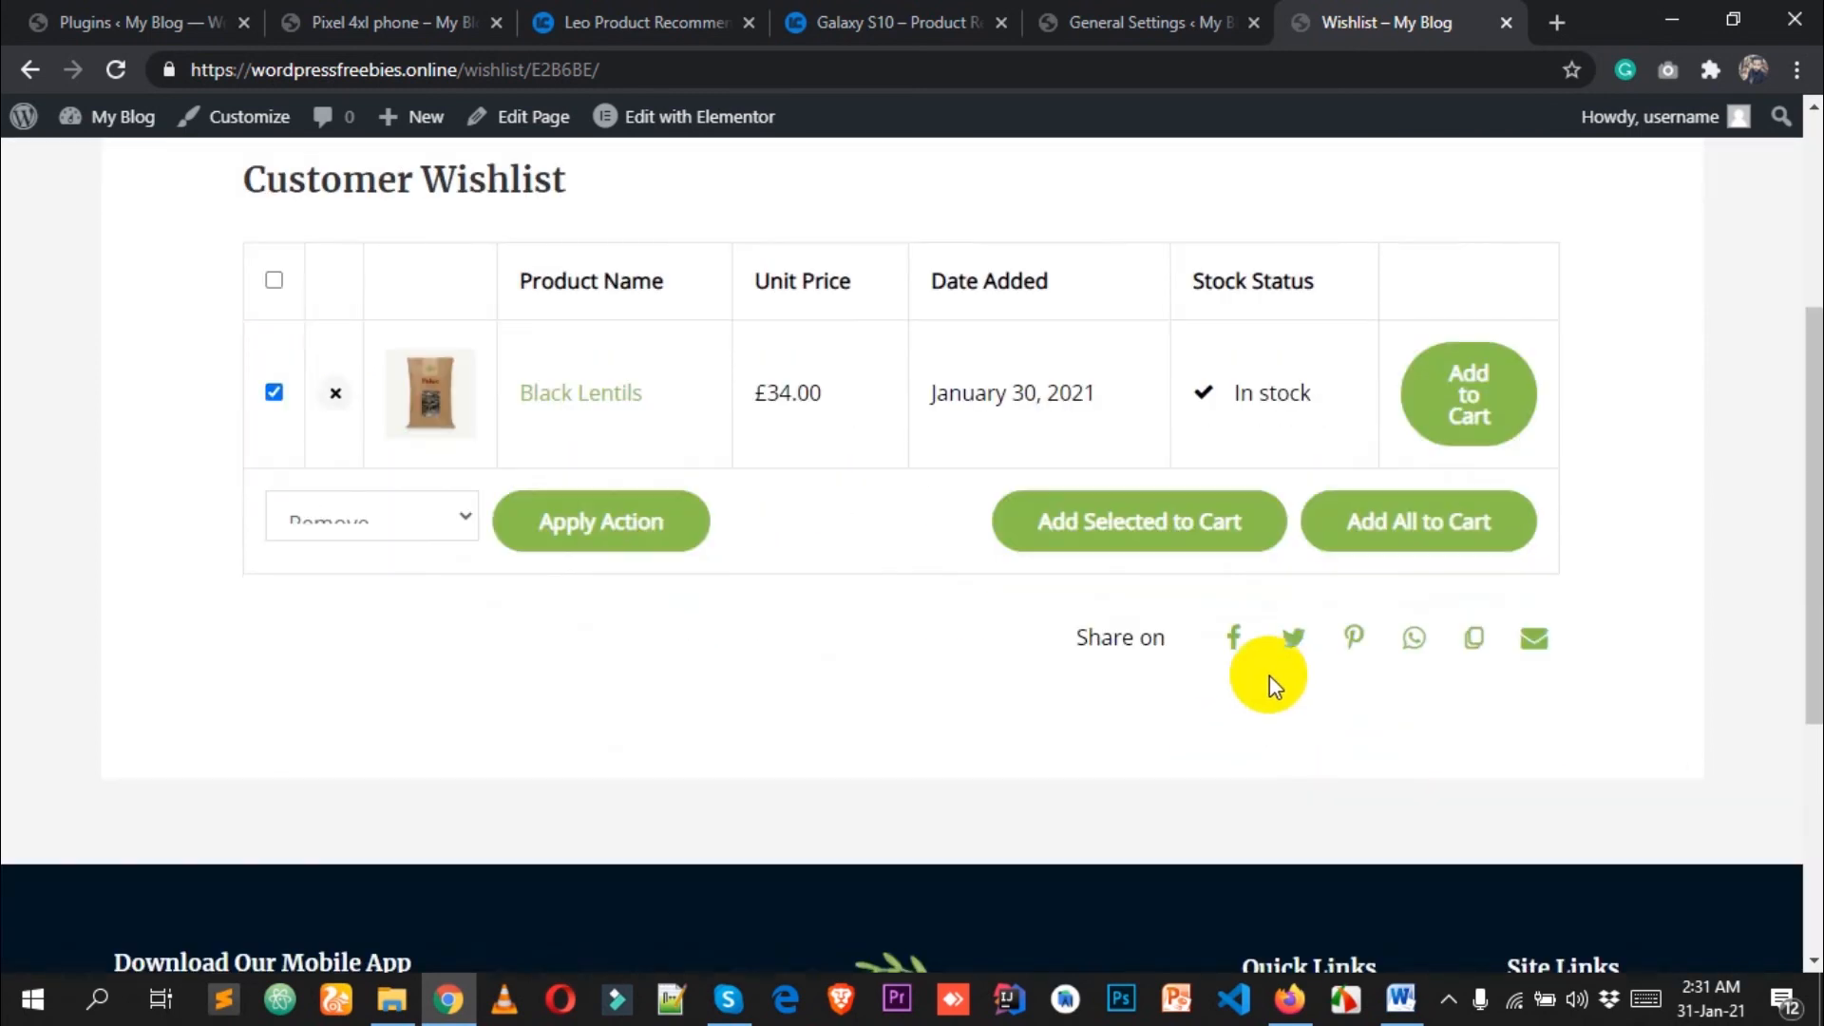
scroll(1273, 675, "up", 3)
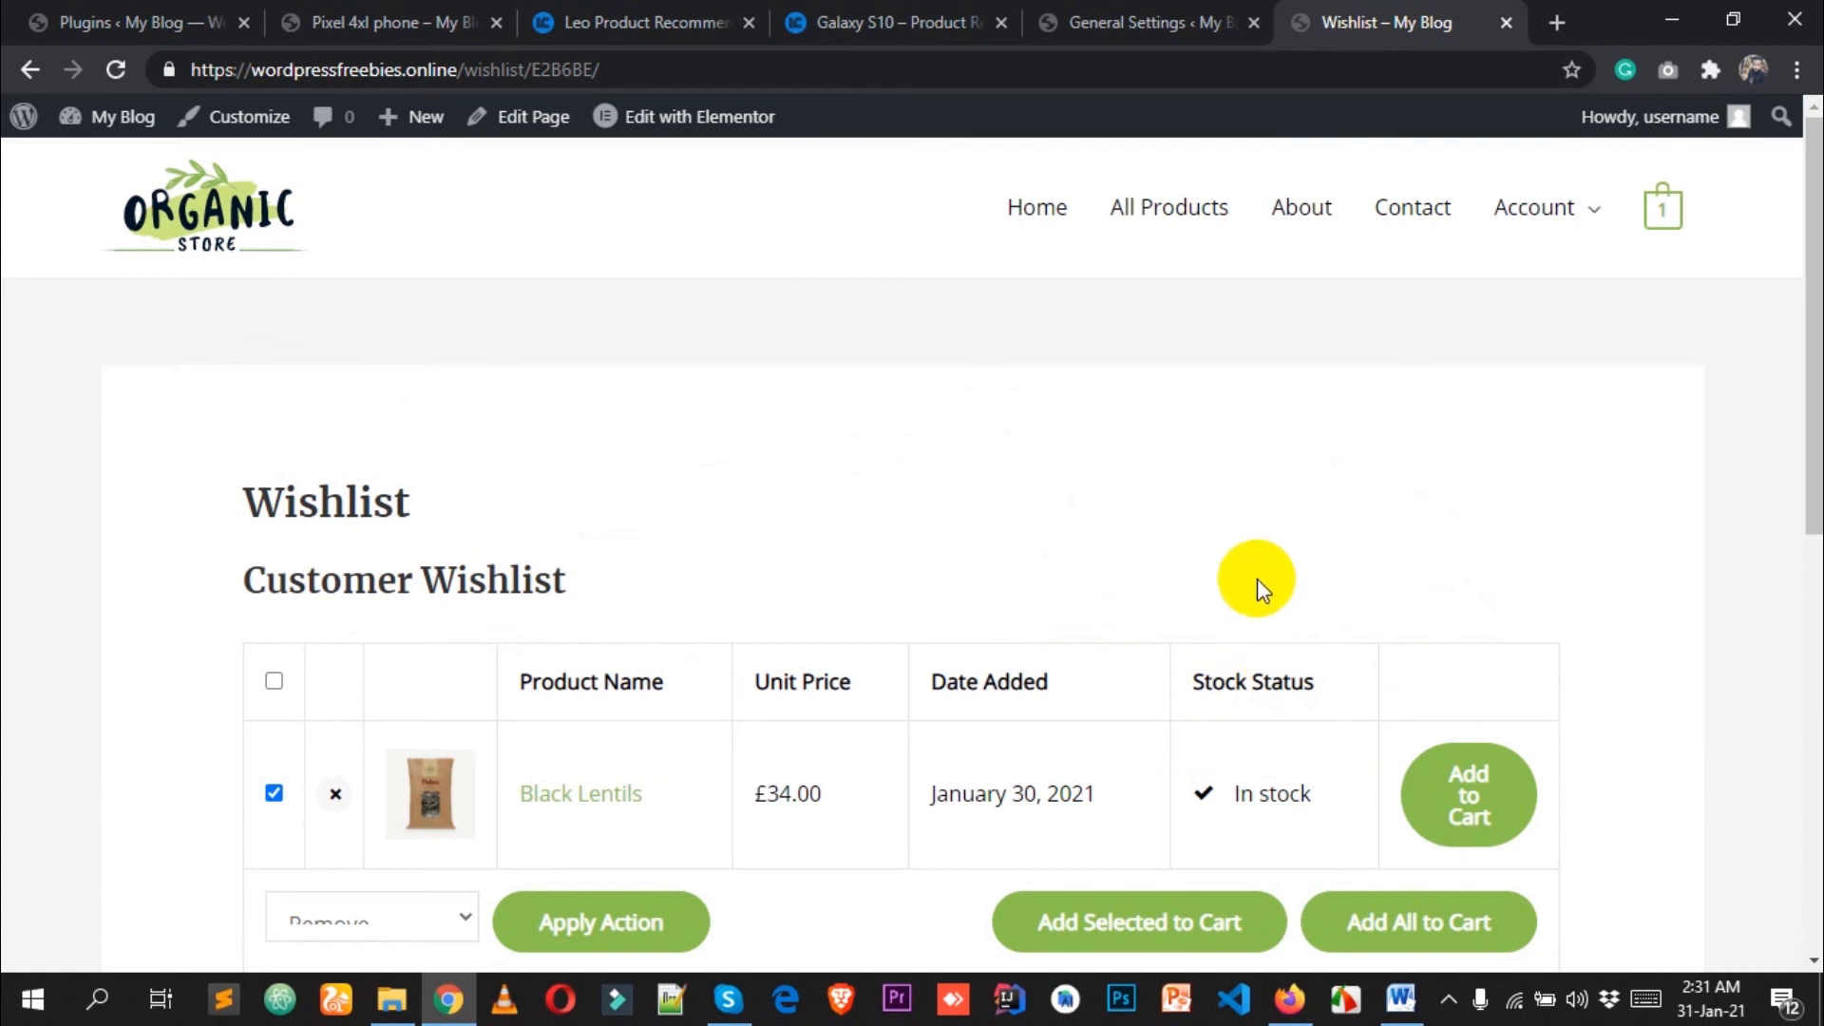
left_click(1171, 217)
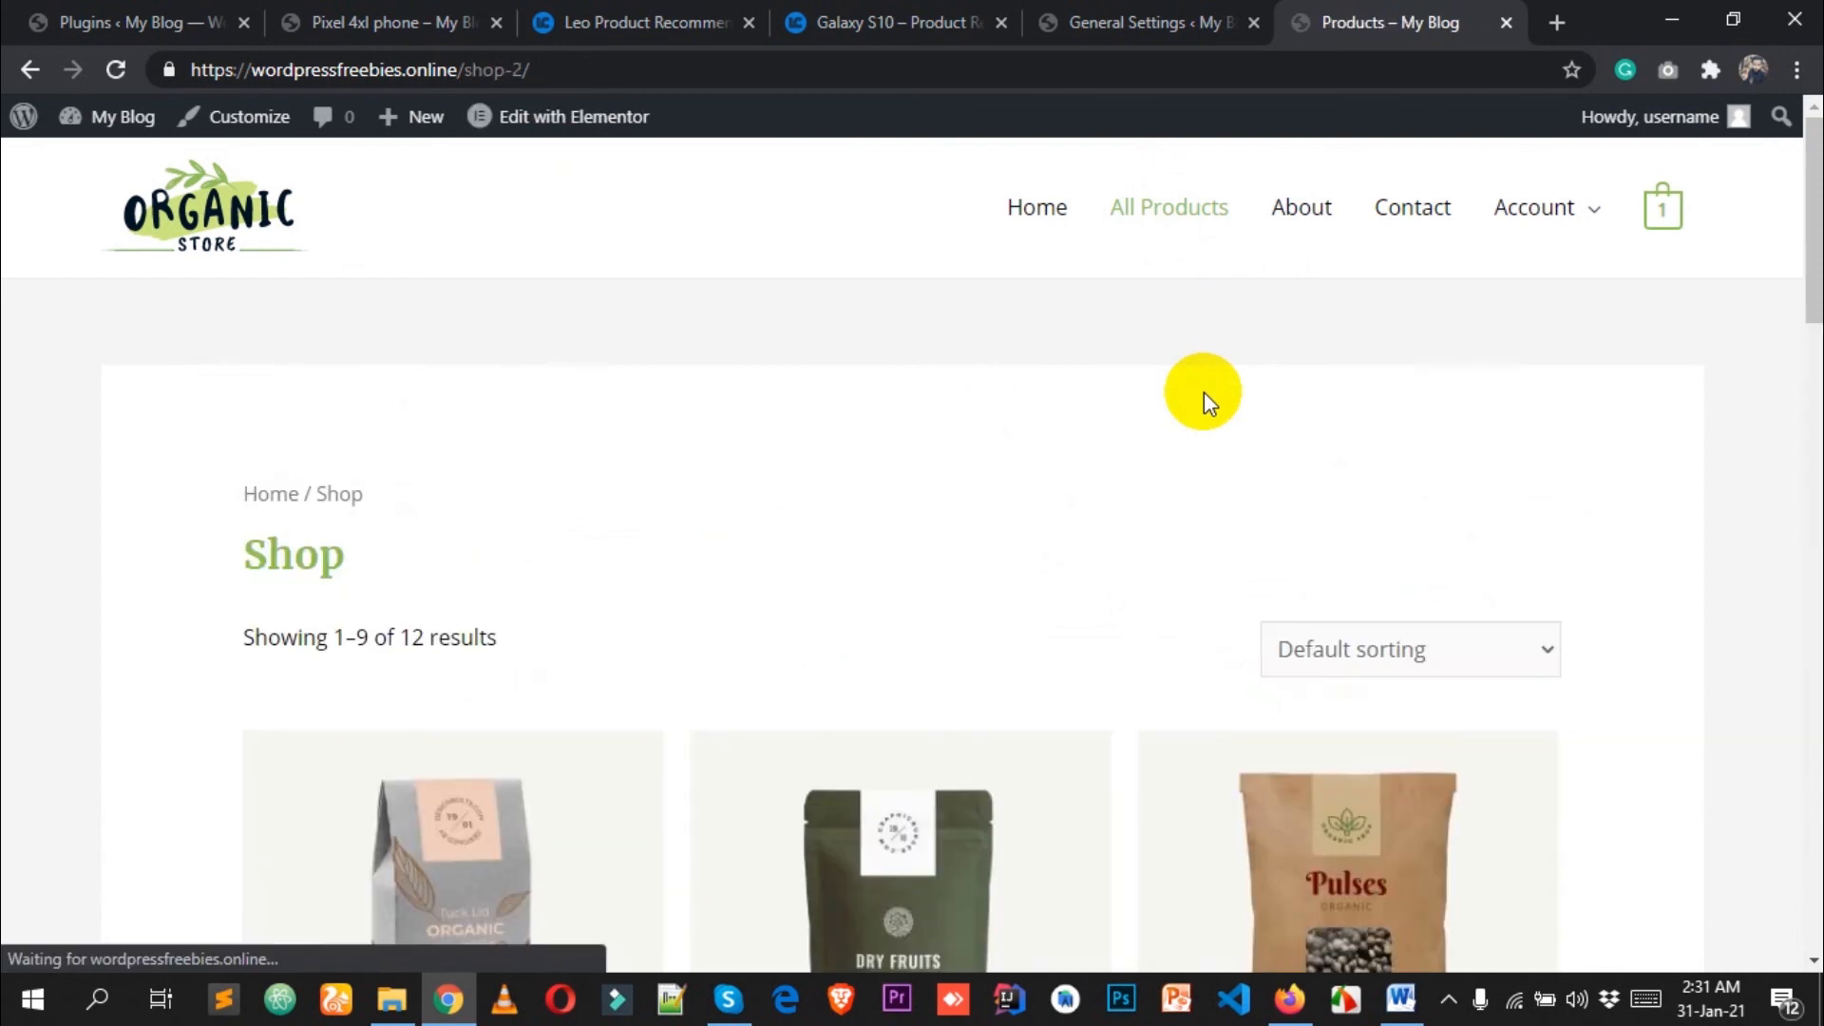
scroll(1168, 427, "down", 4)
scroll(1026, 503, "down", 1)
left_click(921, 446)
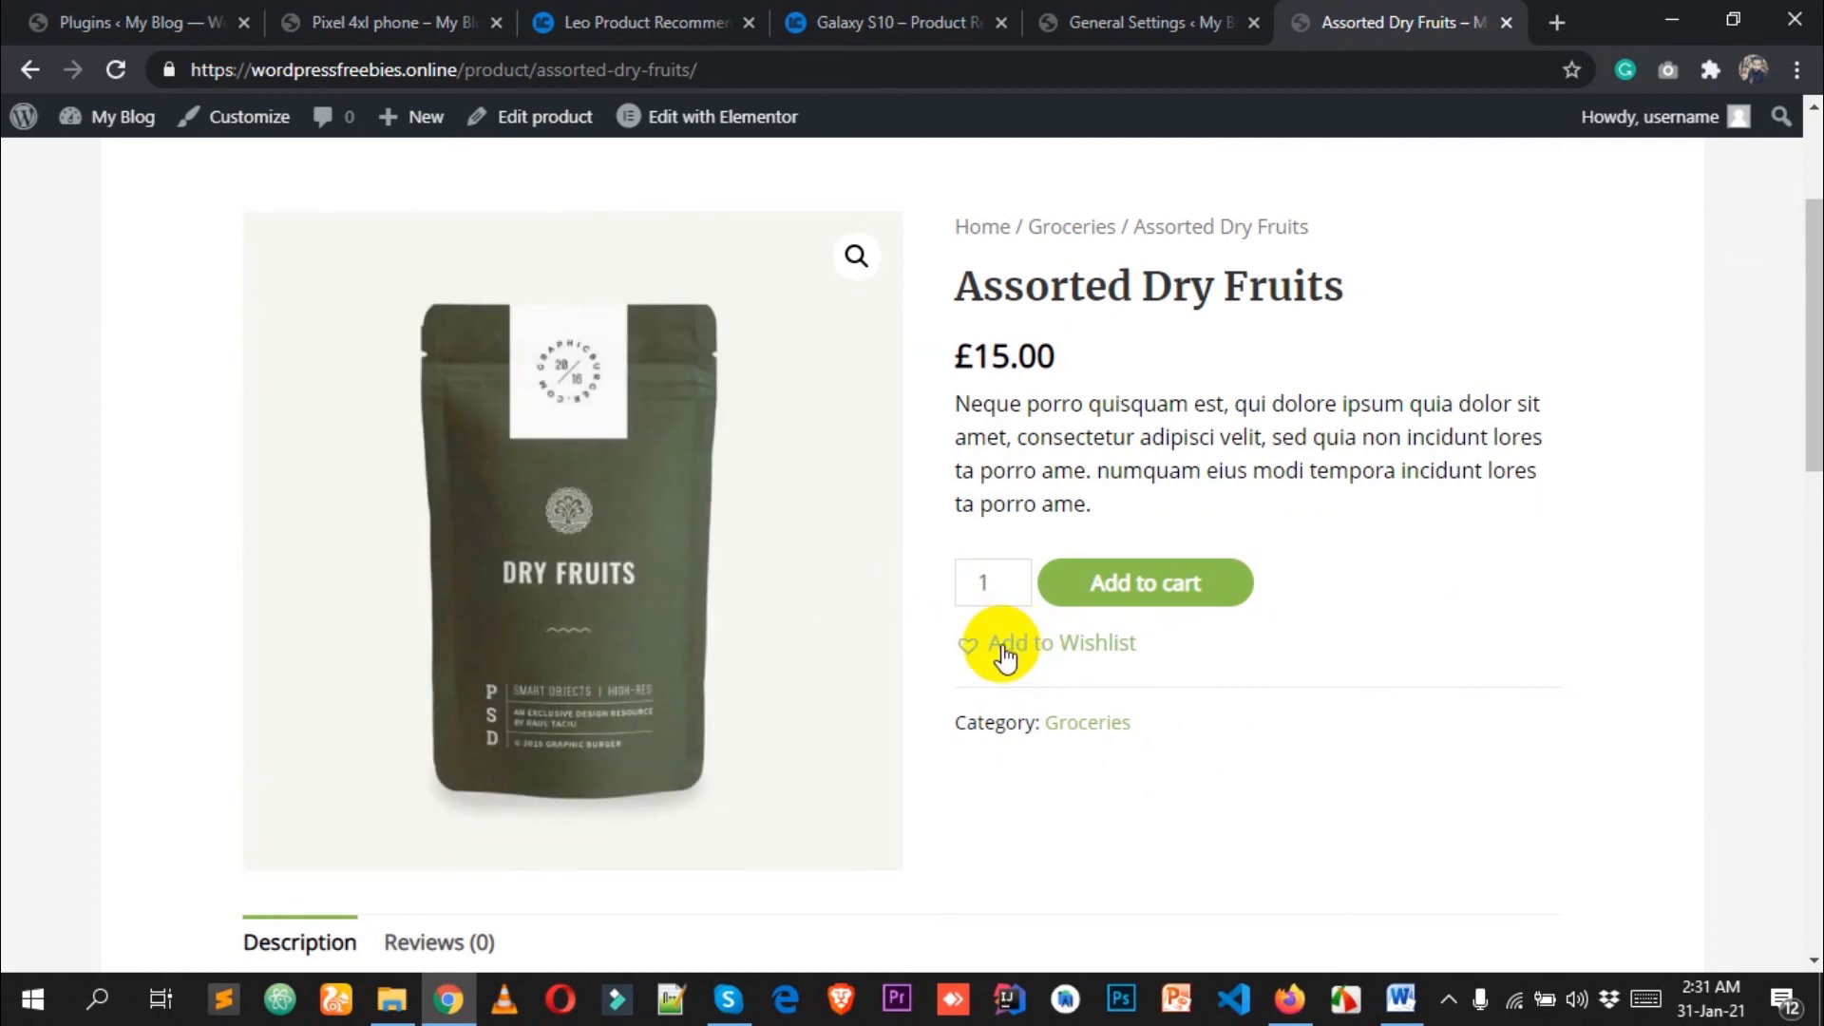
Review the Assorted Dry Fruits product page and add the product to the wishlist from there.
scroll(1000, 611, "down", 1)
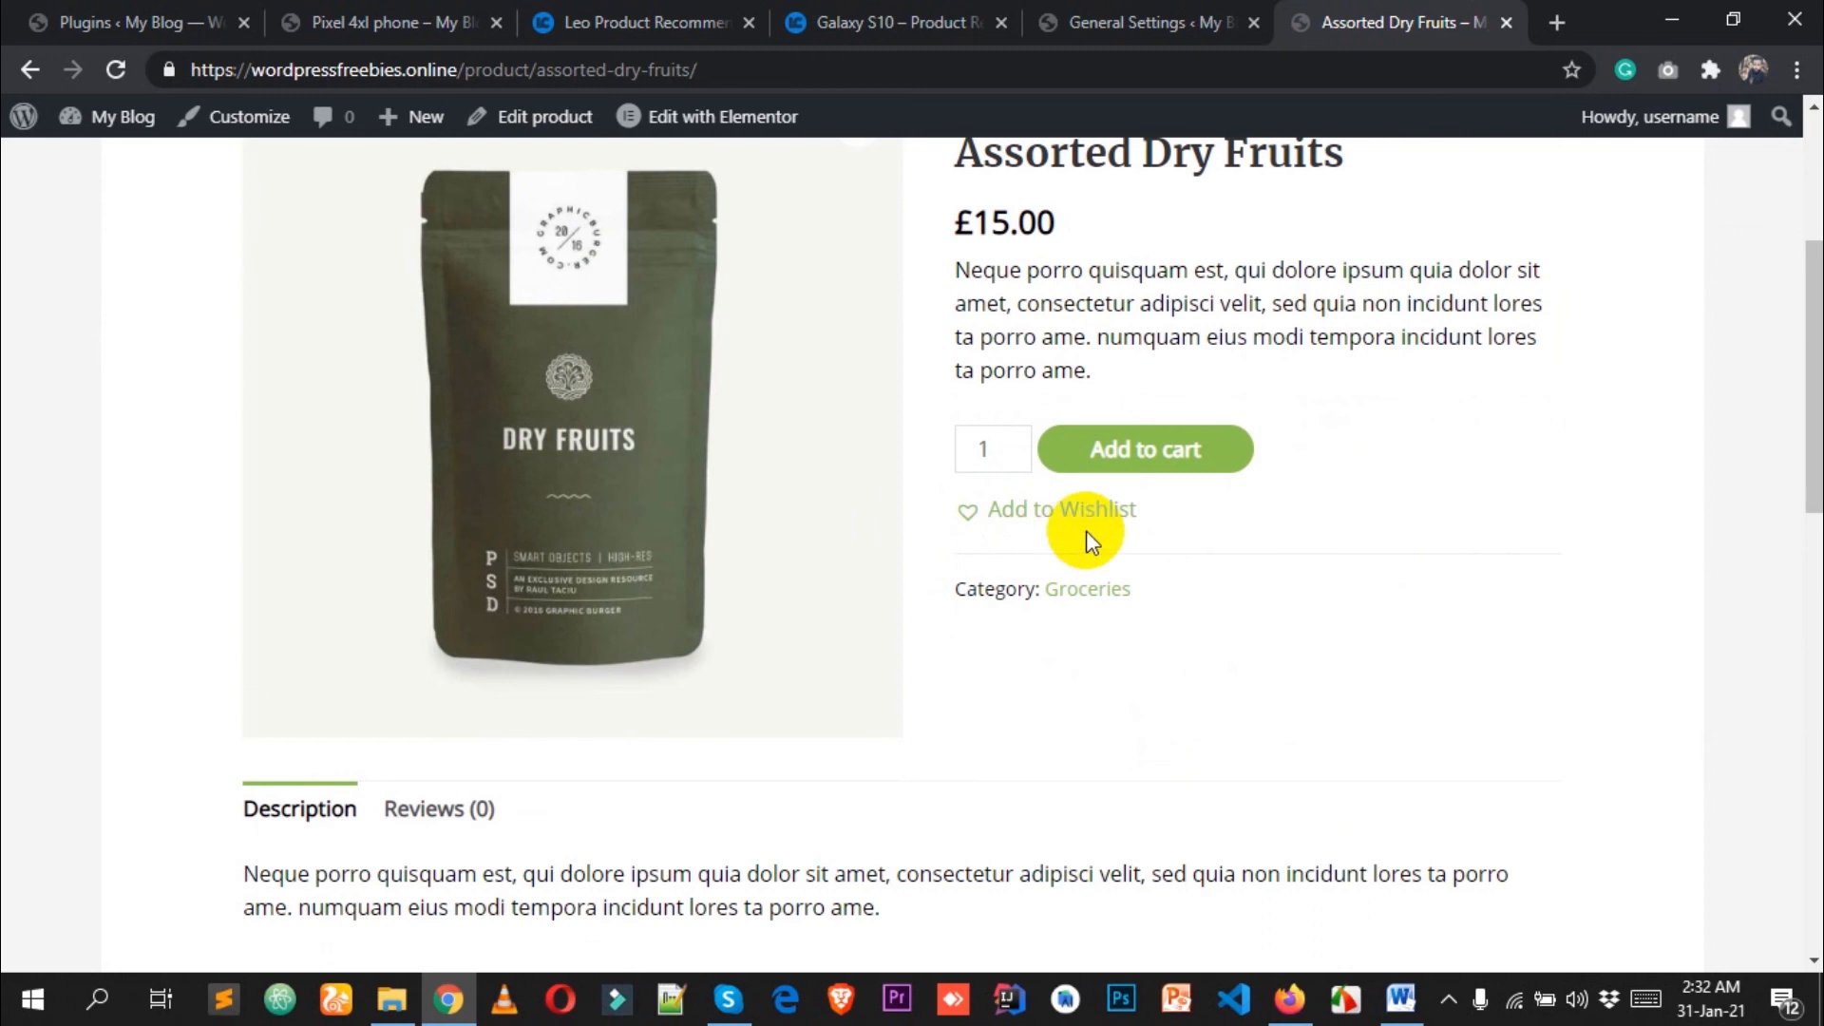
scroll(1086, 530, "up", 1)
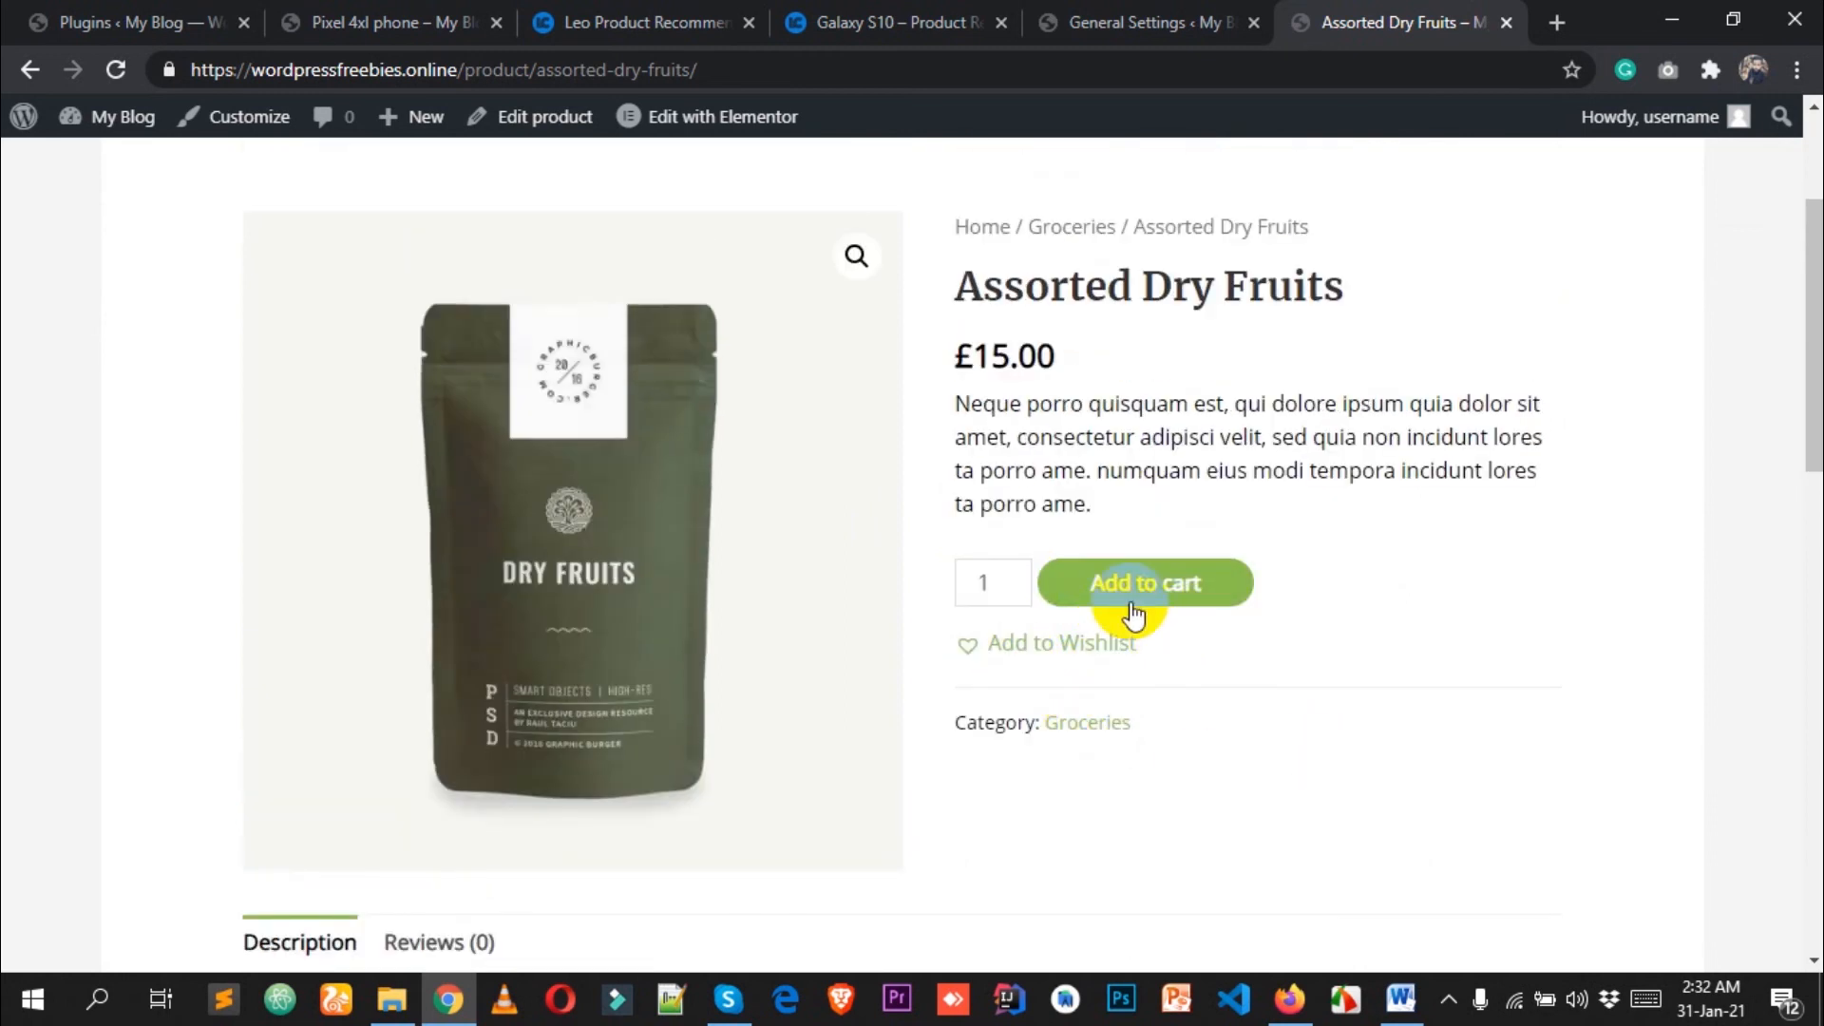
scroll(1105, 653, "down", 2)
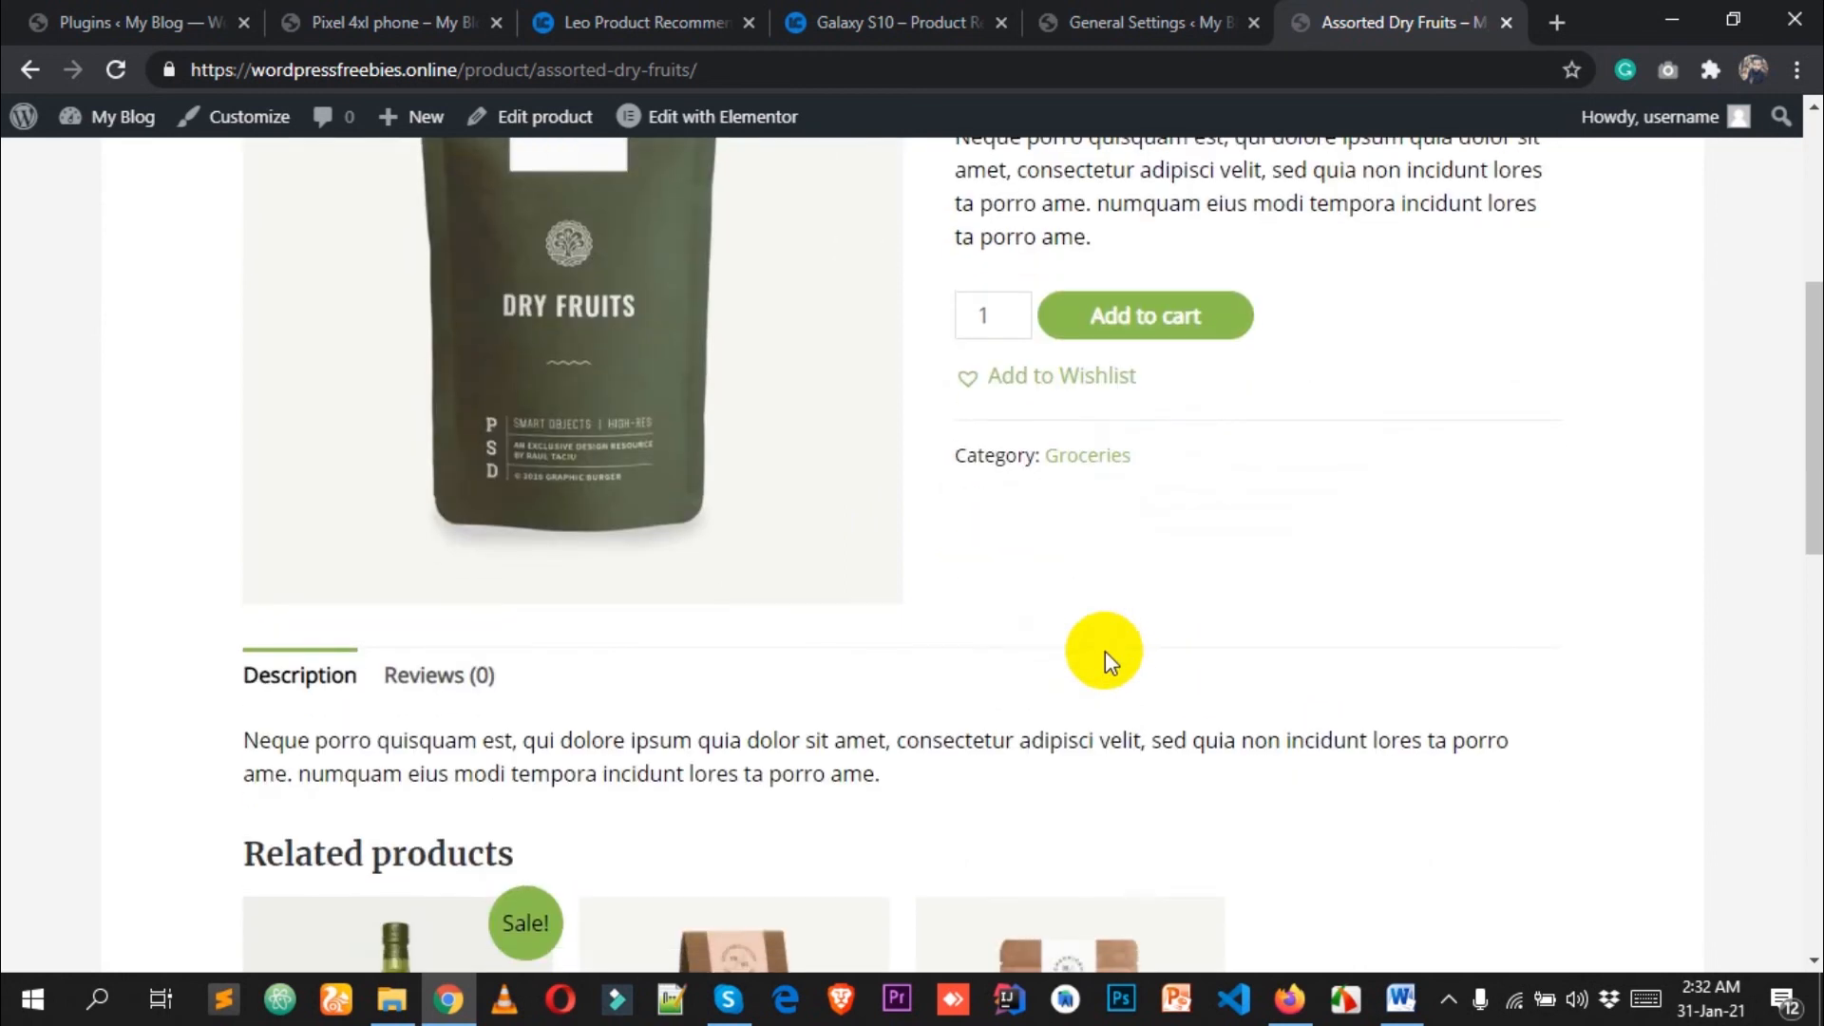
scroll(1073, 465, "up", 1)
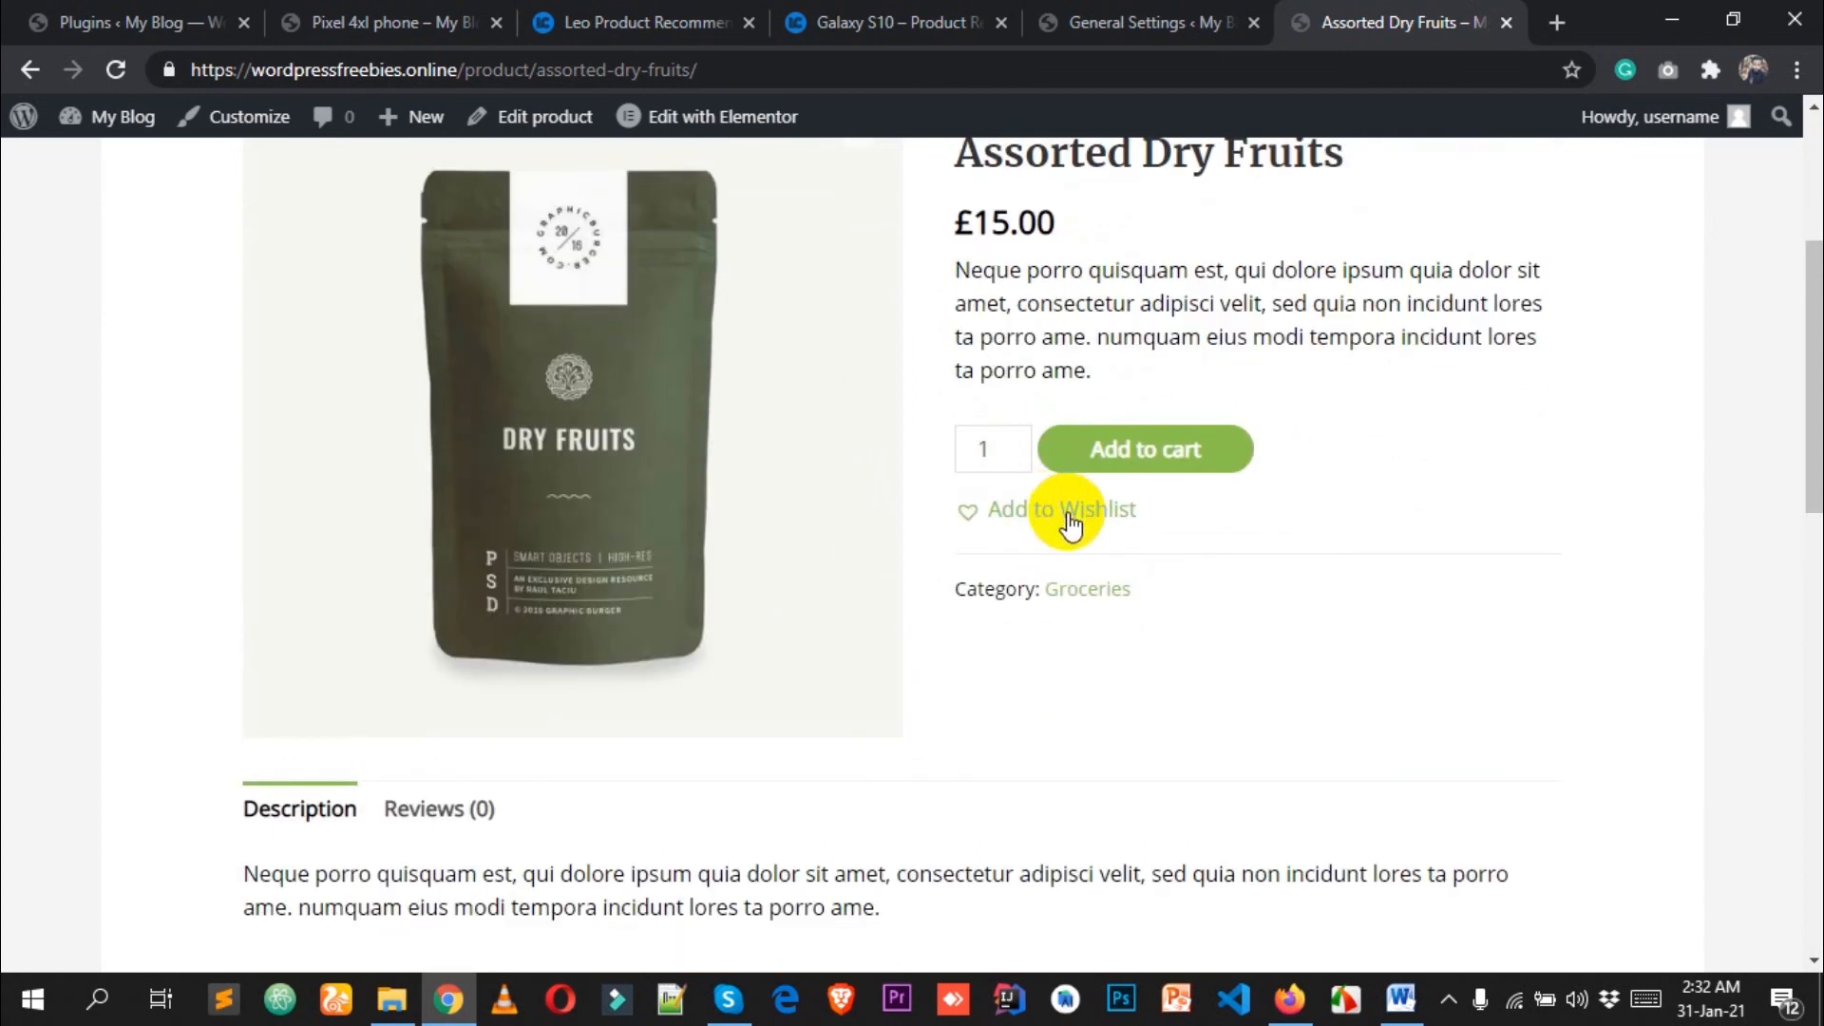
scroll(766, 607, "up", 2)
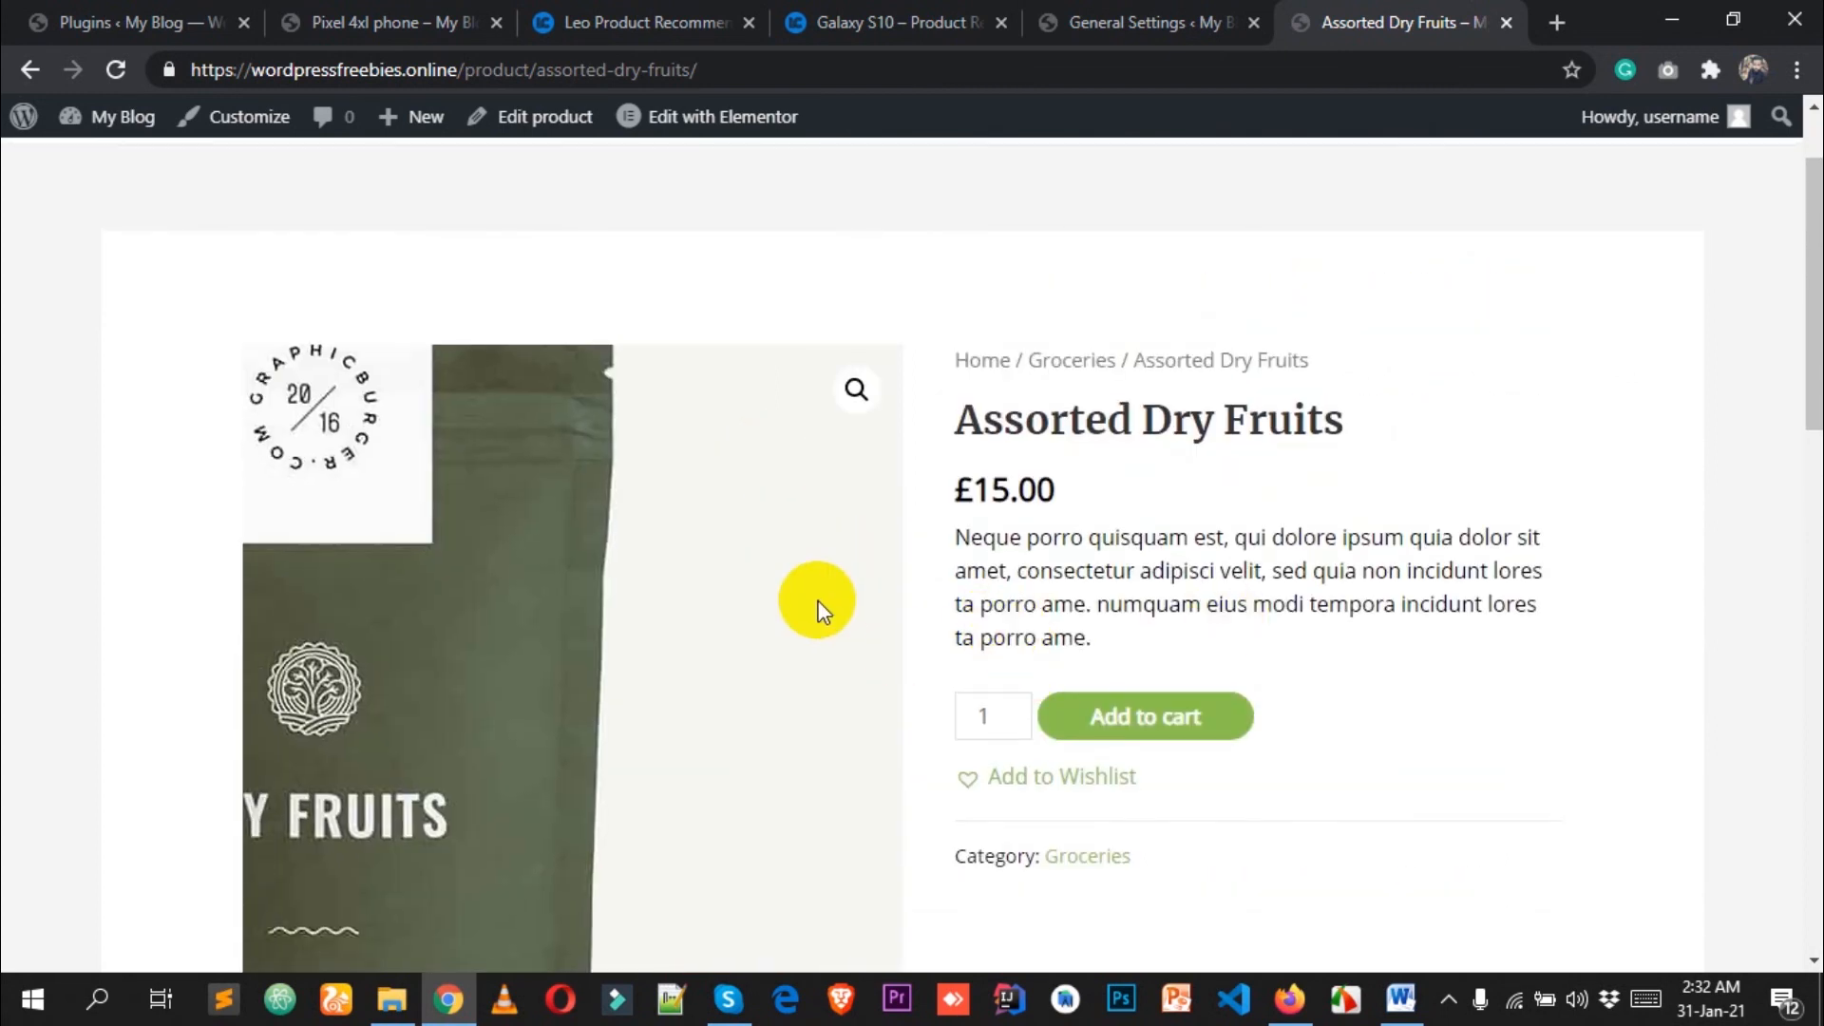
left_click(1045, 781)
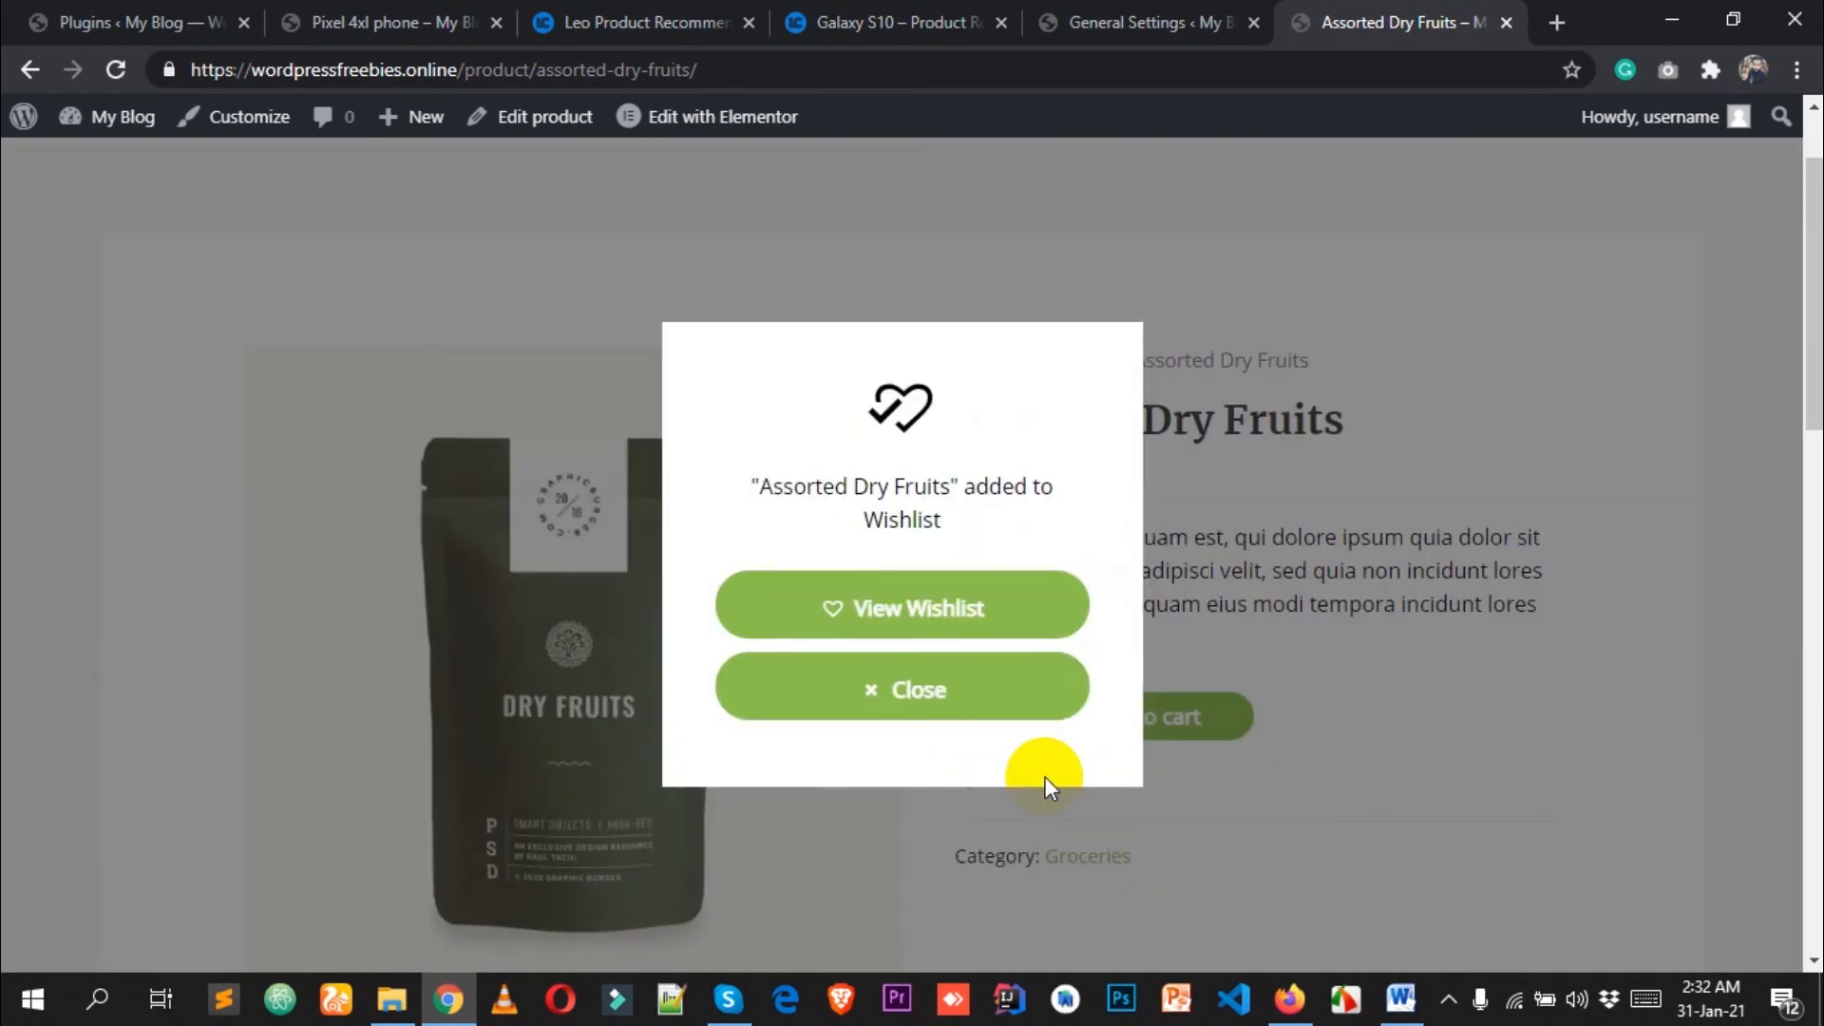
View the wishlist and examine the Assorted Dry Fruits and Black Lentils entries with their cart and sharing options.
left_click(938, 626)
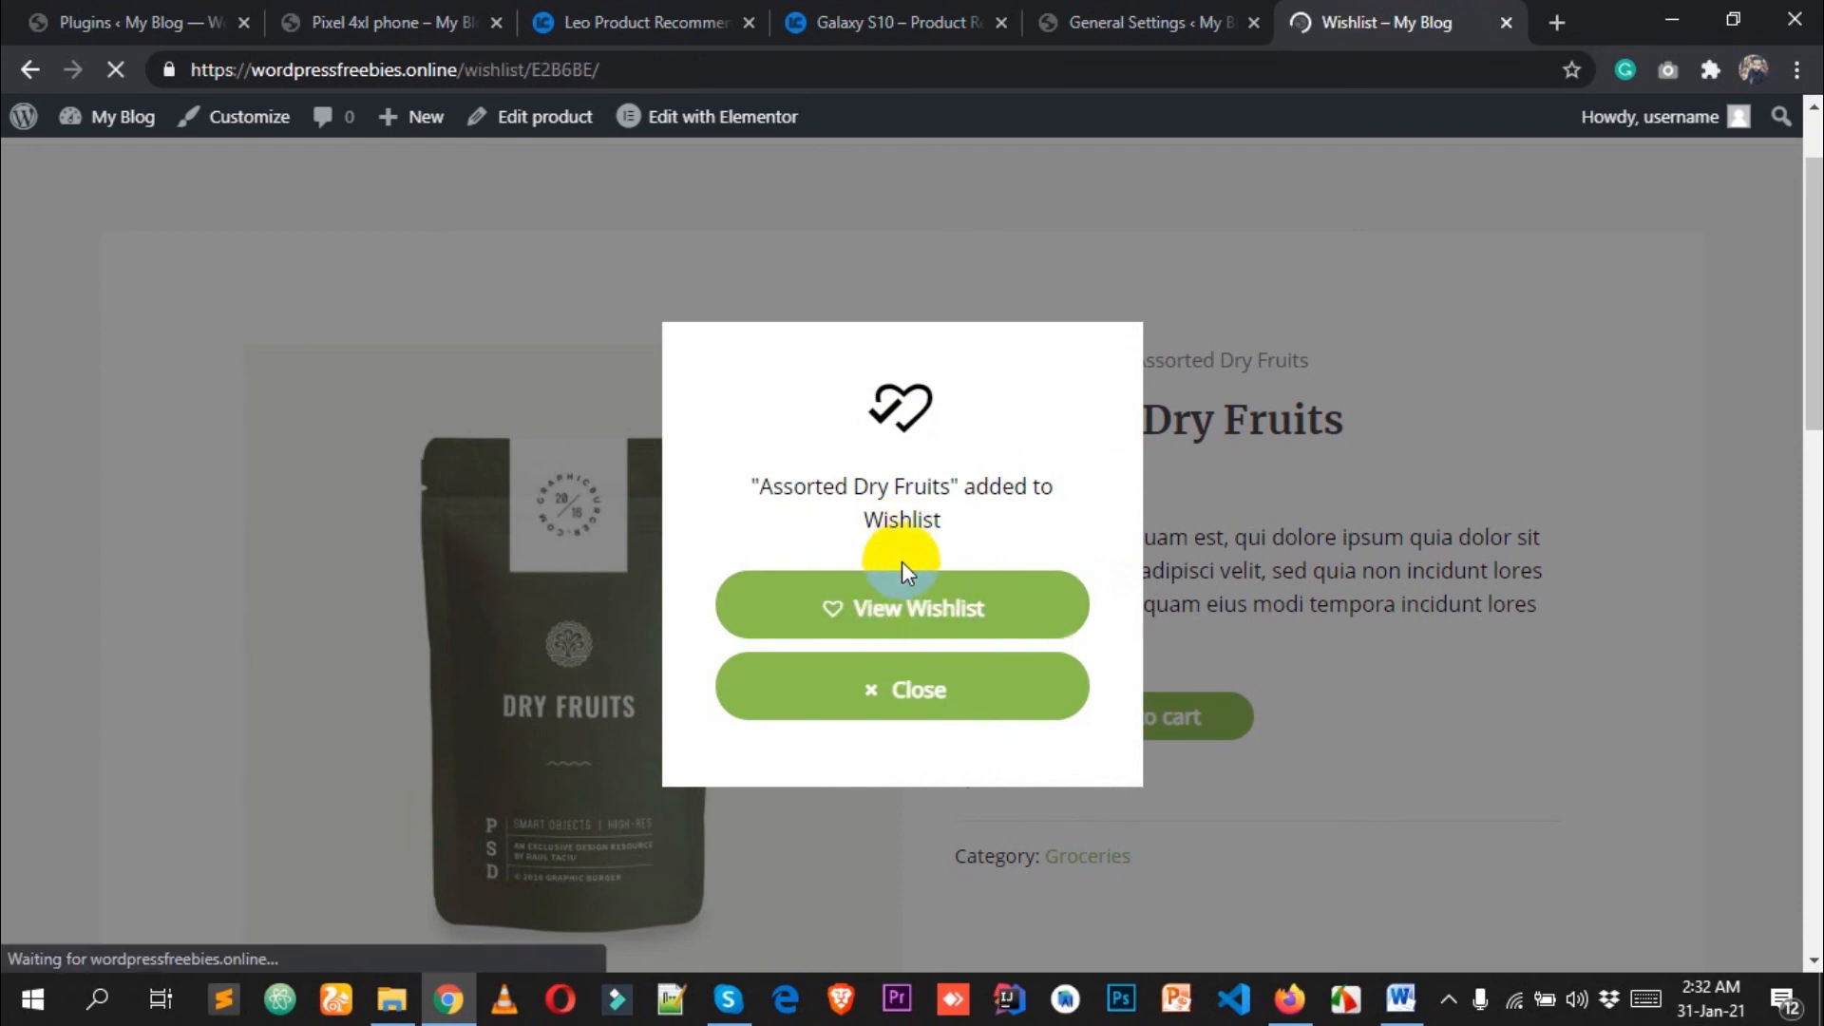
scroll(898, 572, "down", 3)
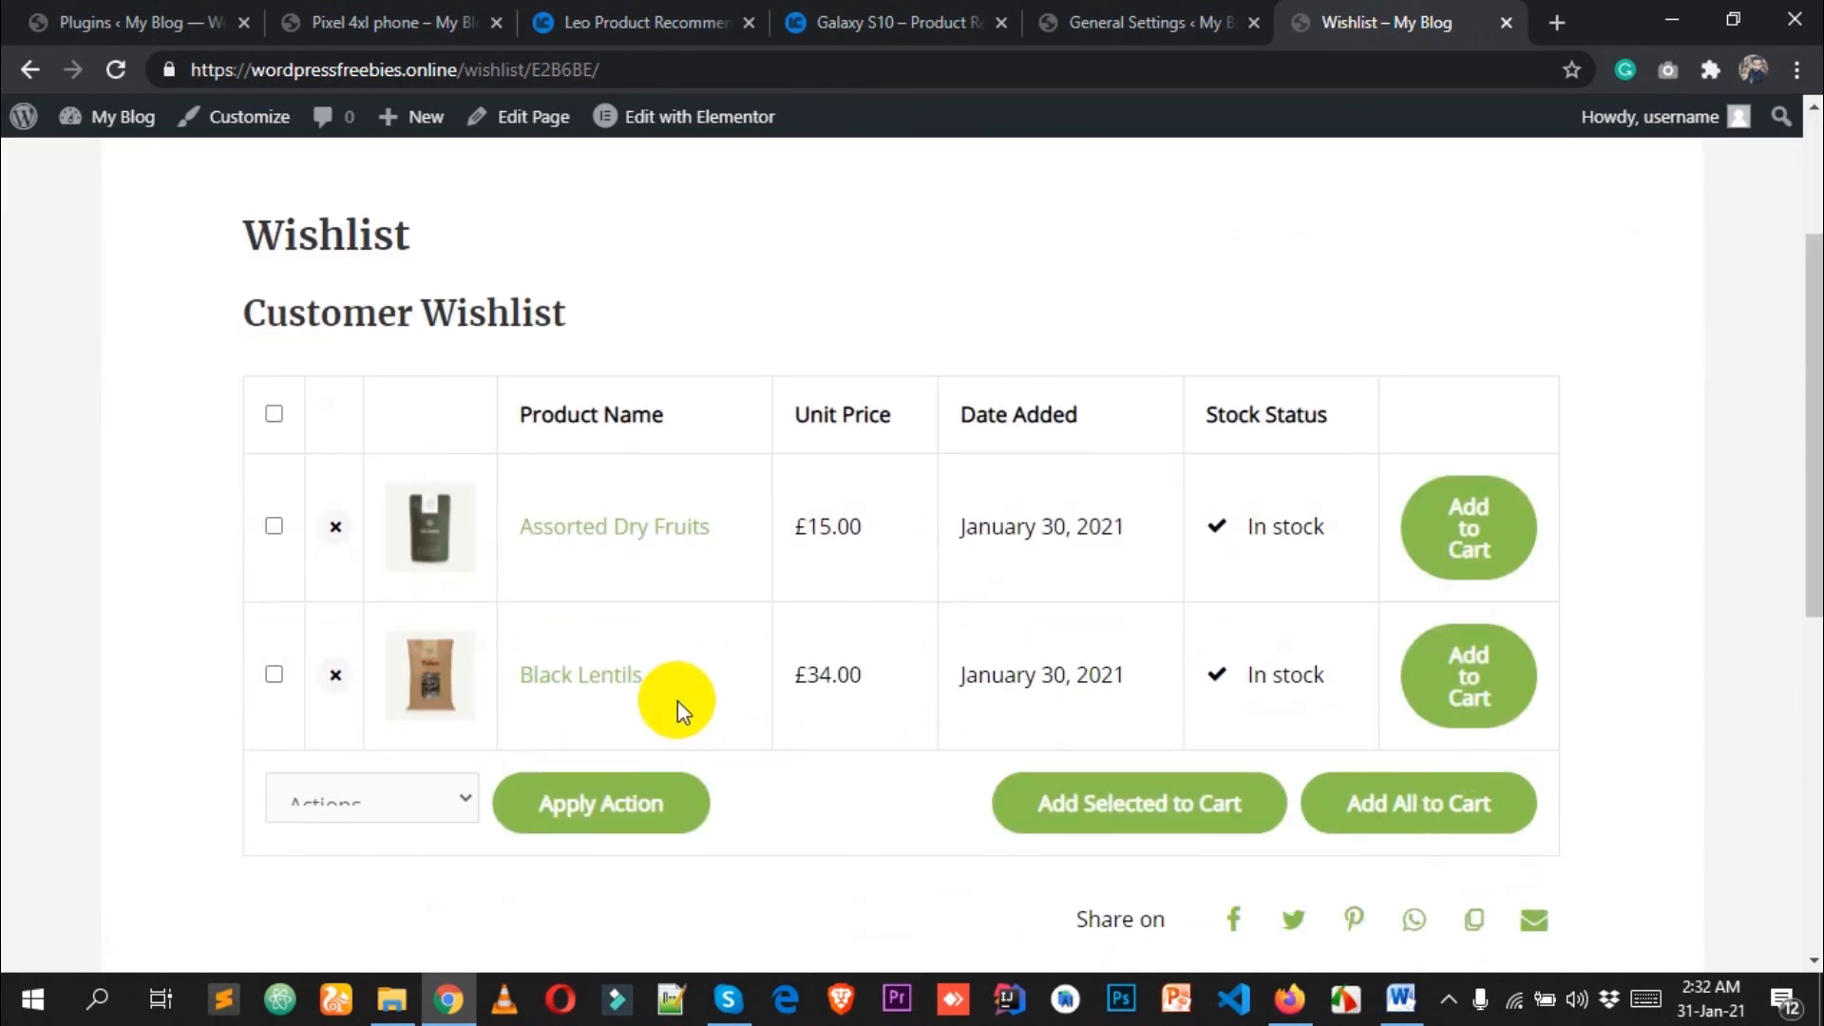
scroll(677, 699, "down", 2)
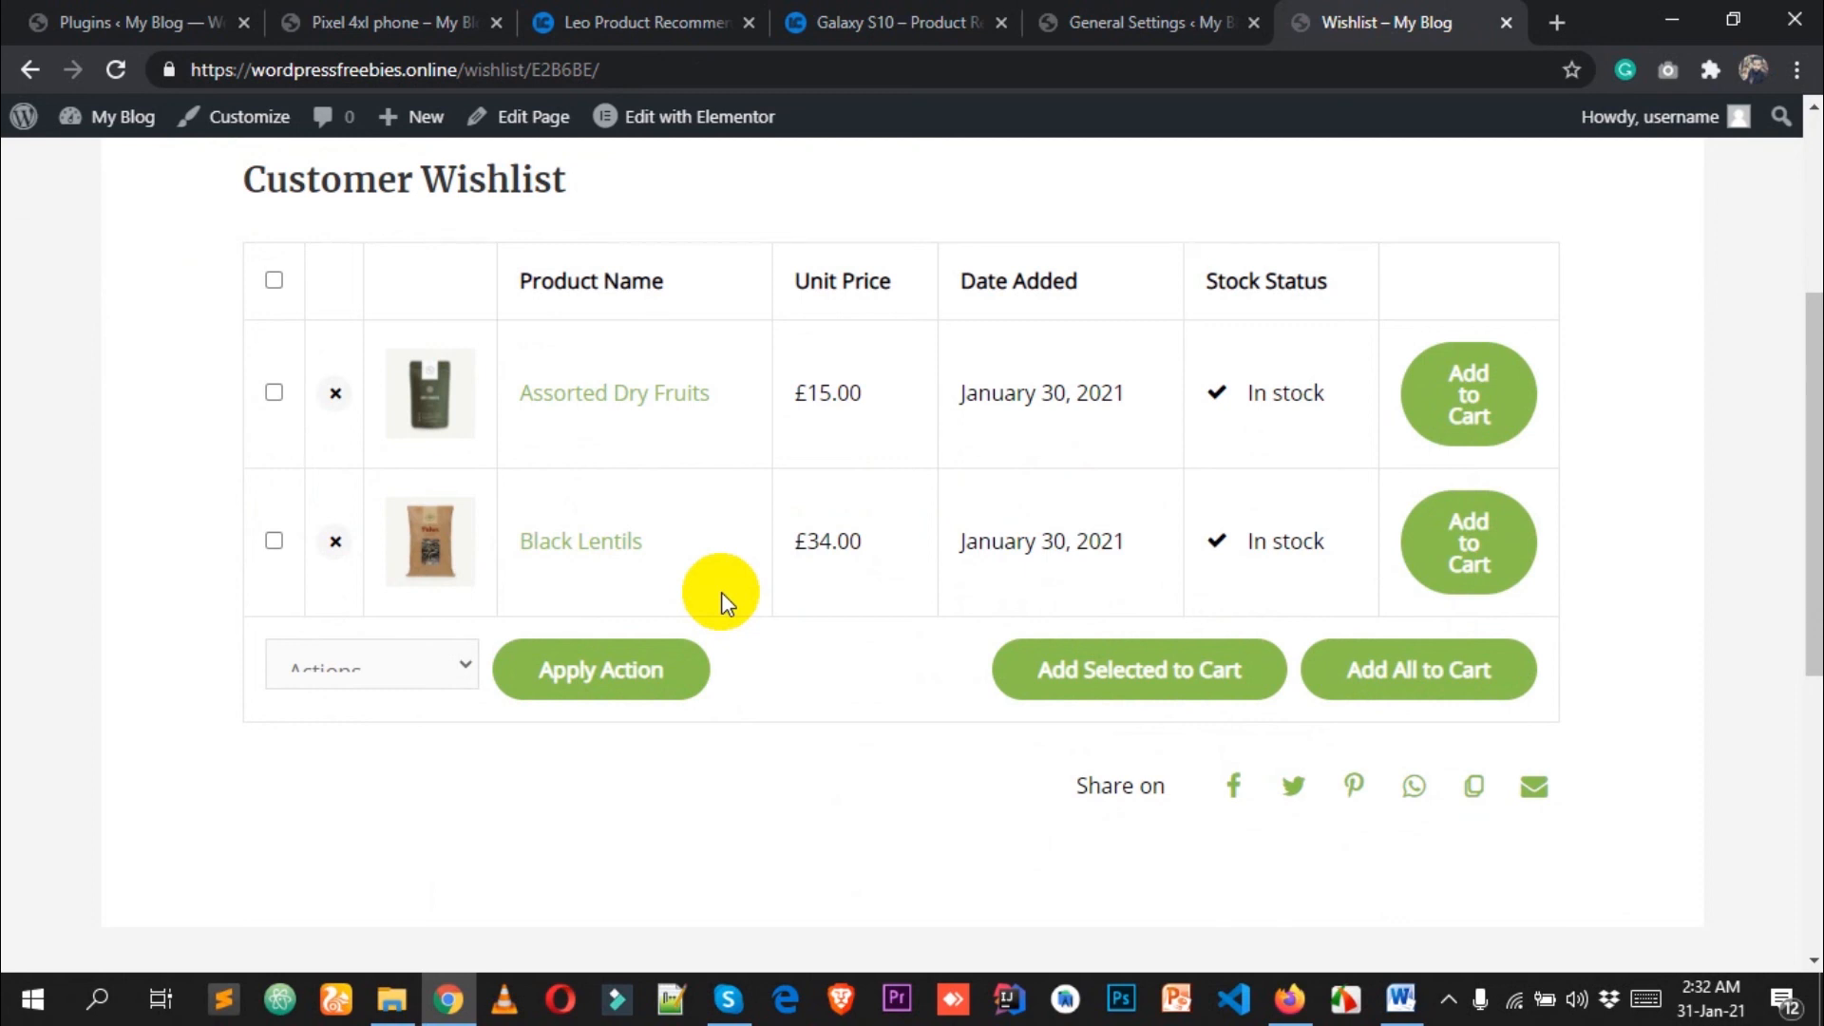
scroll(724, 589, "up", 5)
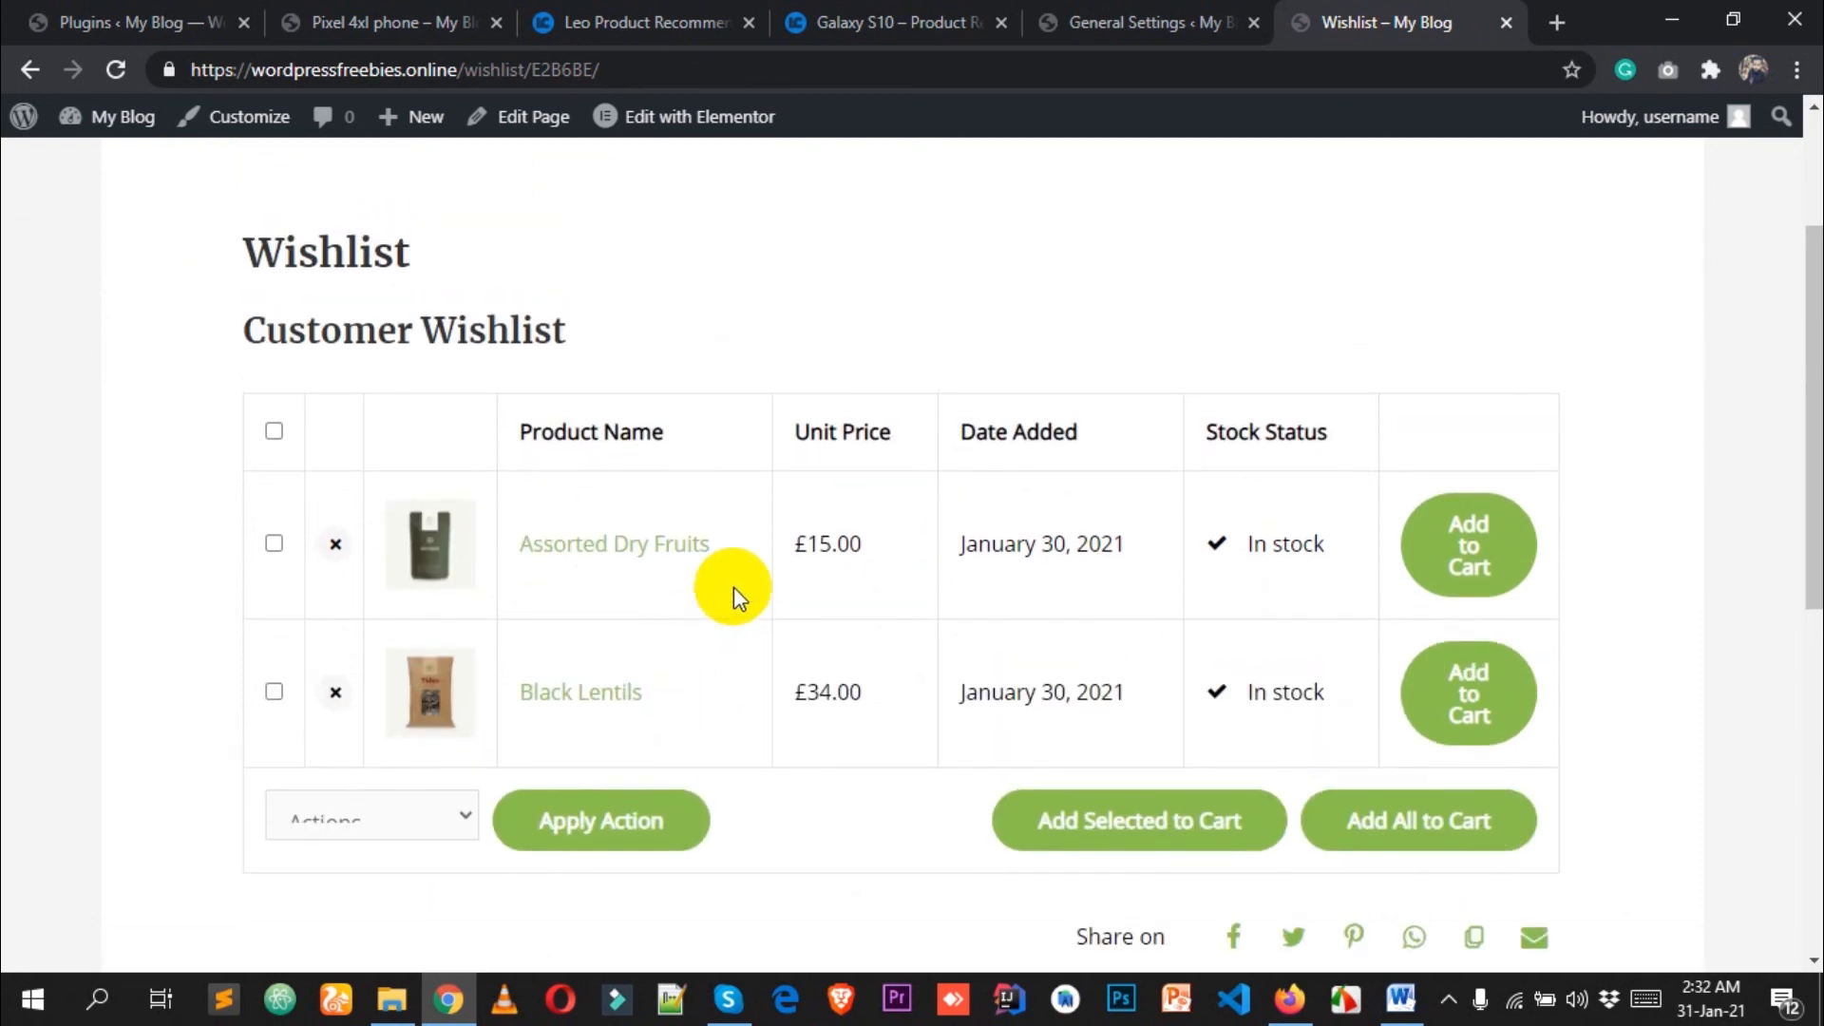
scroll(733, 586, "down", 3)
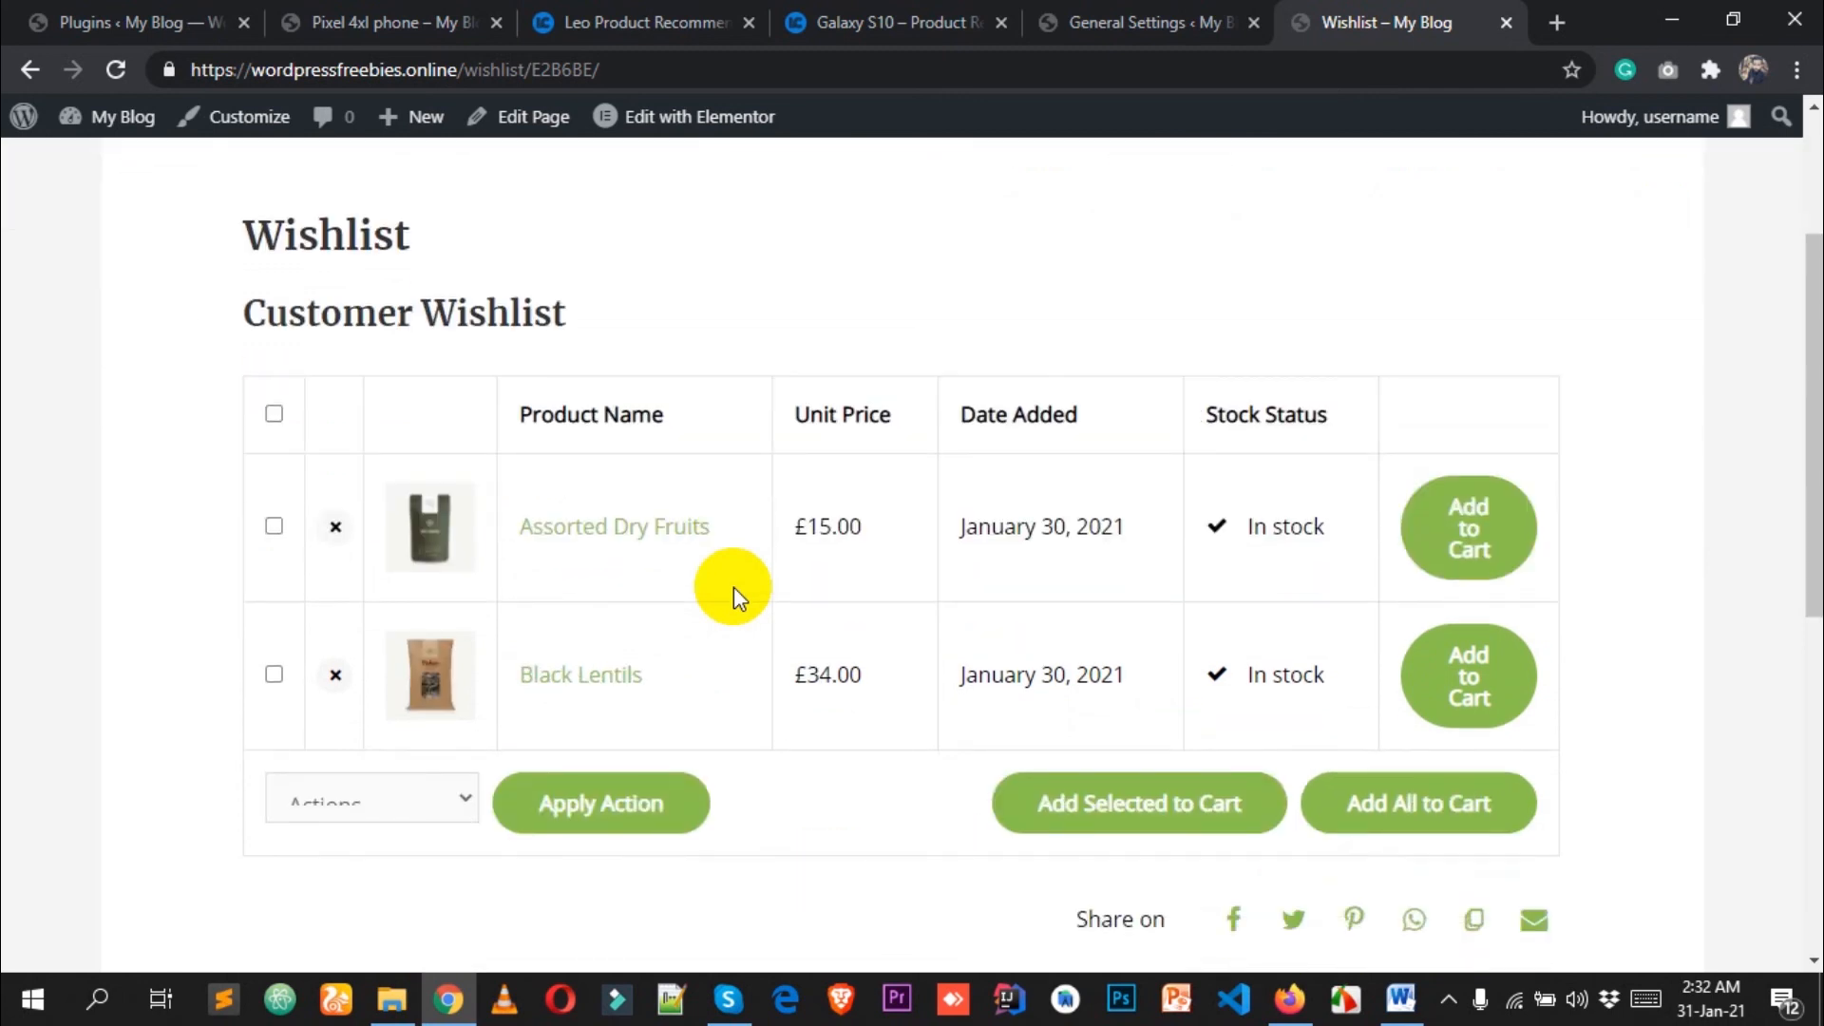